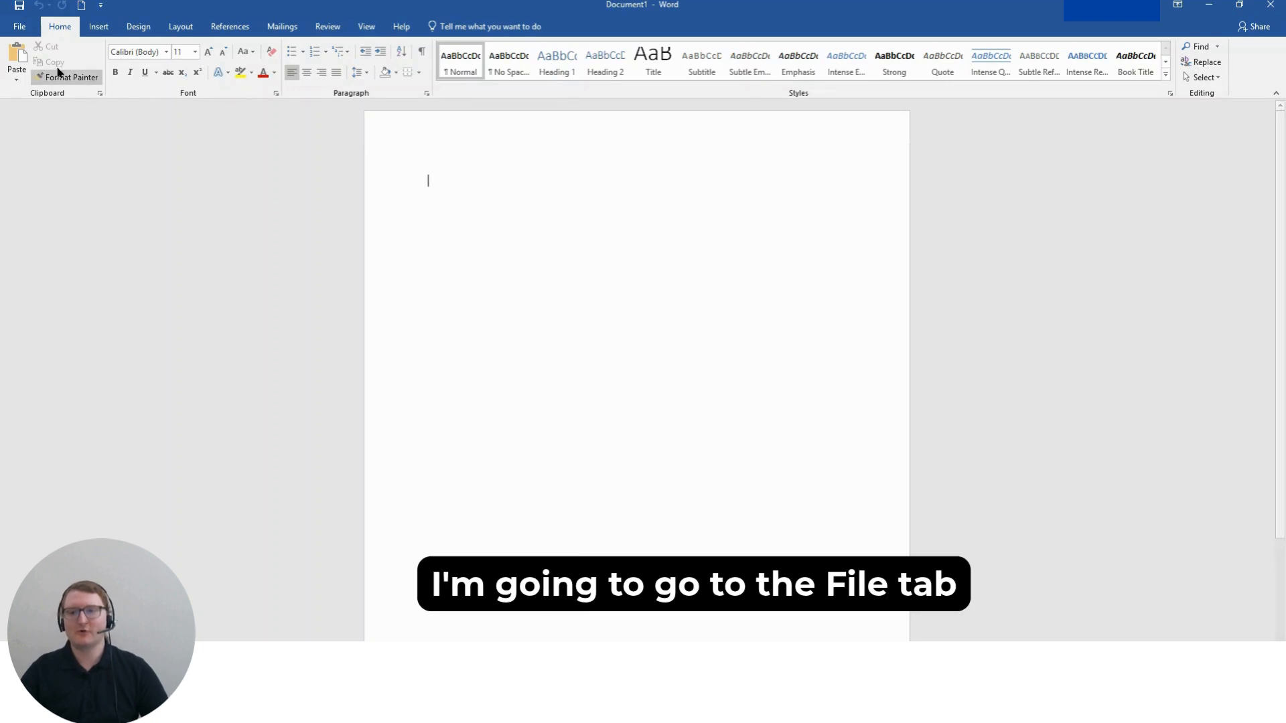
# Save the new blank document as a Word Document named Job Description in the Documents folder.
pyautogui.click(18, 28)
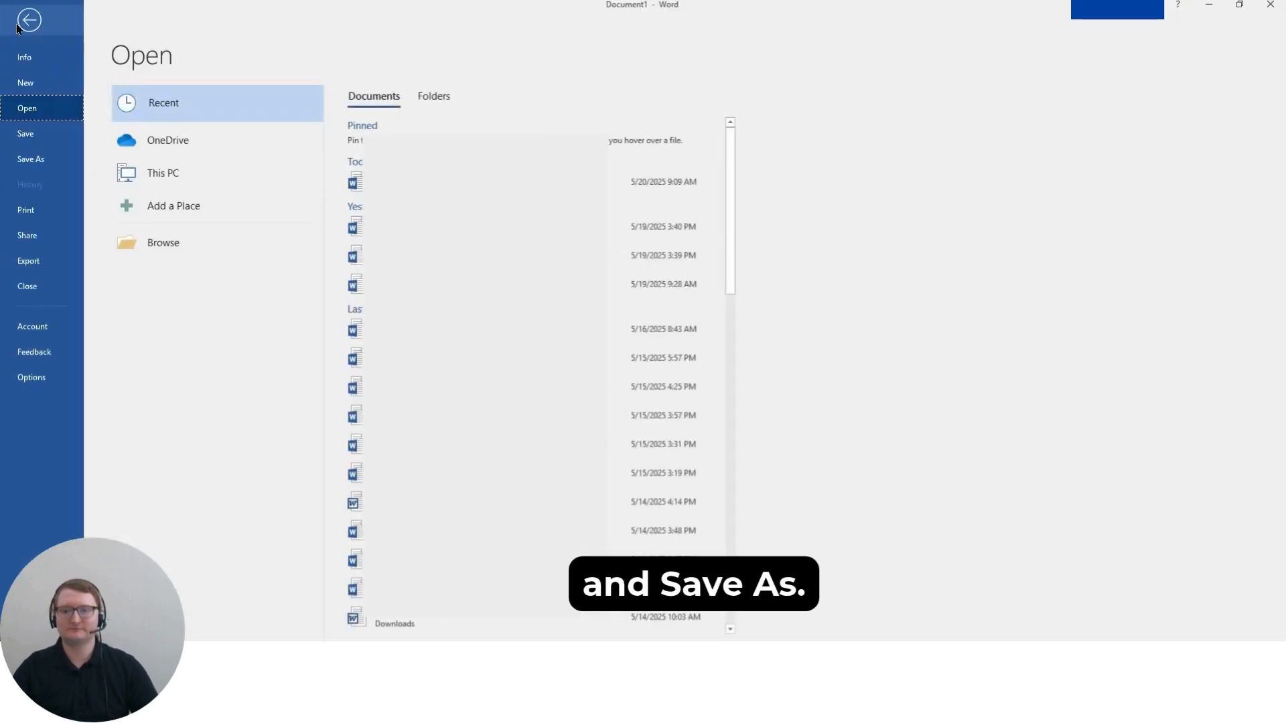
pyautogui.click(28, 161)
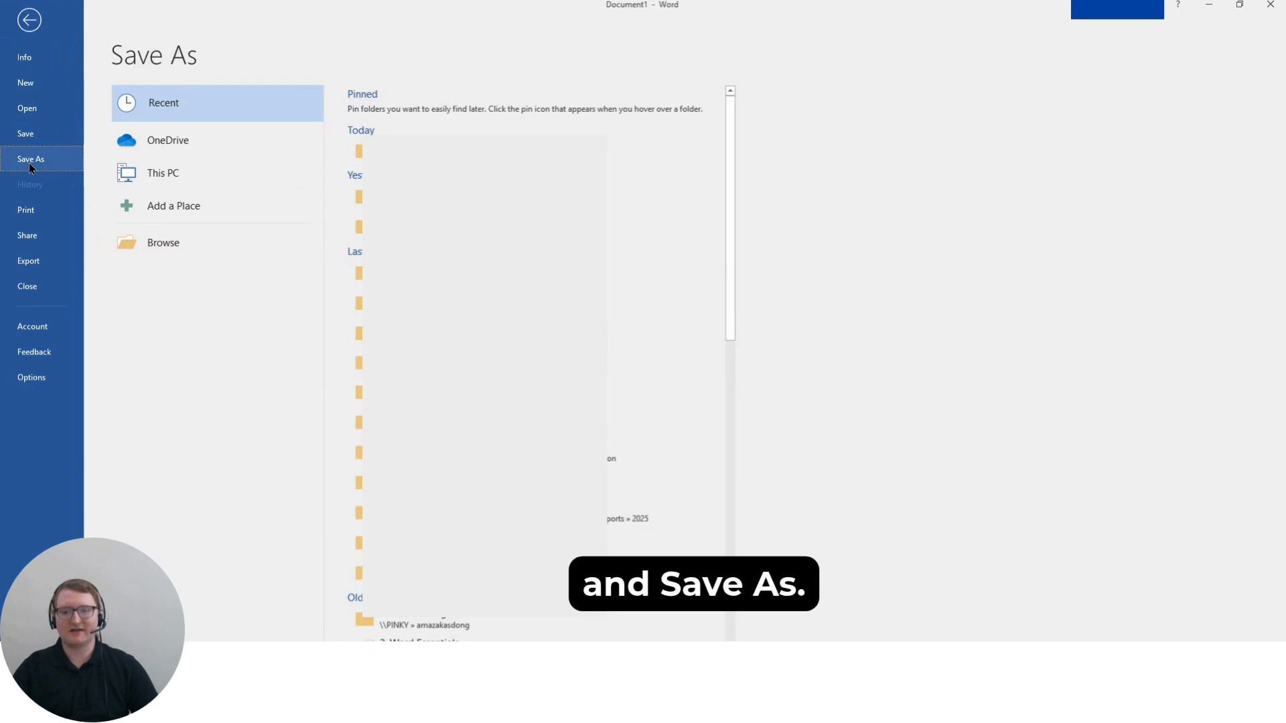
pyautogui.click(155, 245)
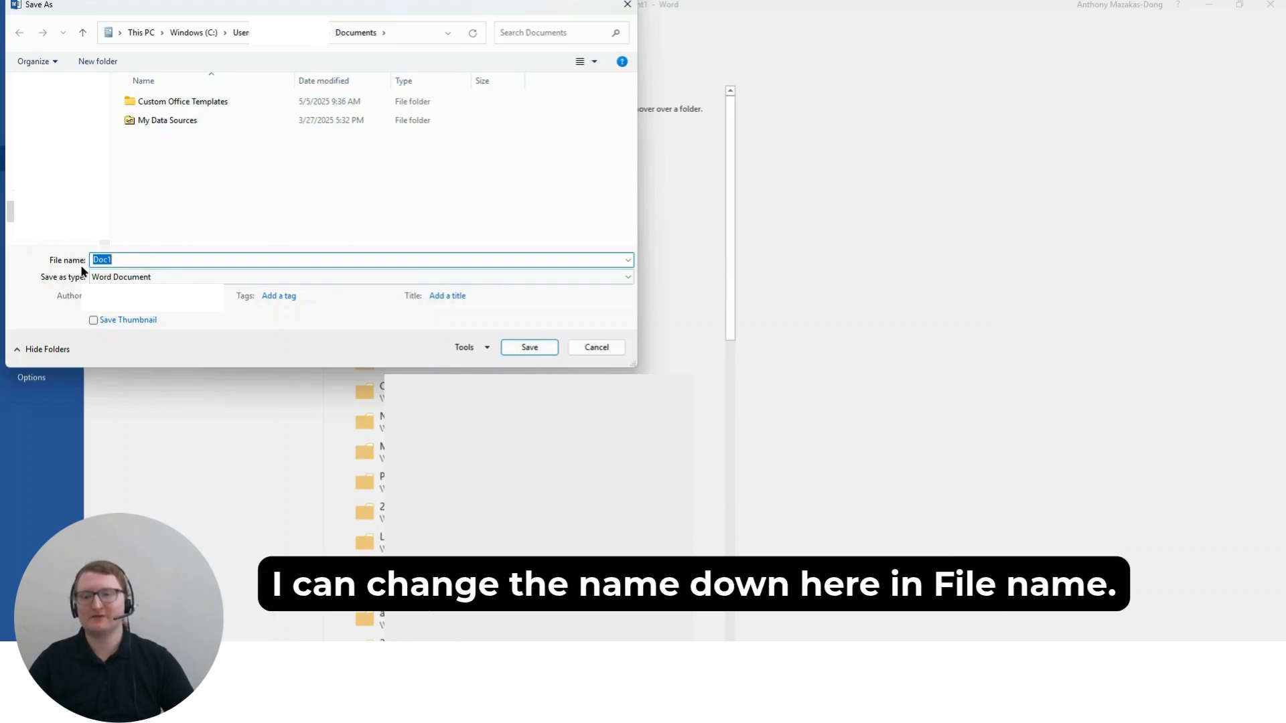
pyautogui.click(136, 260)
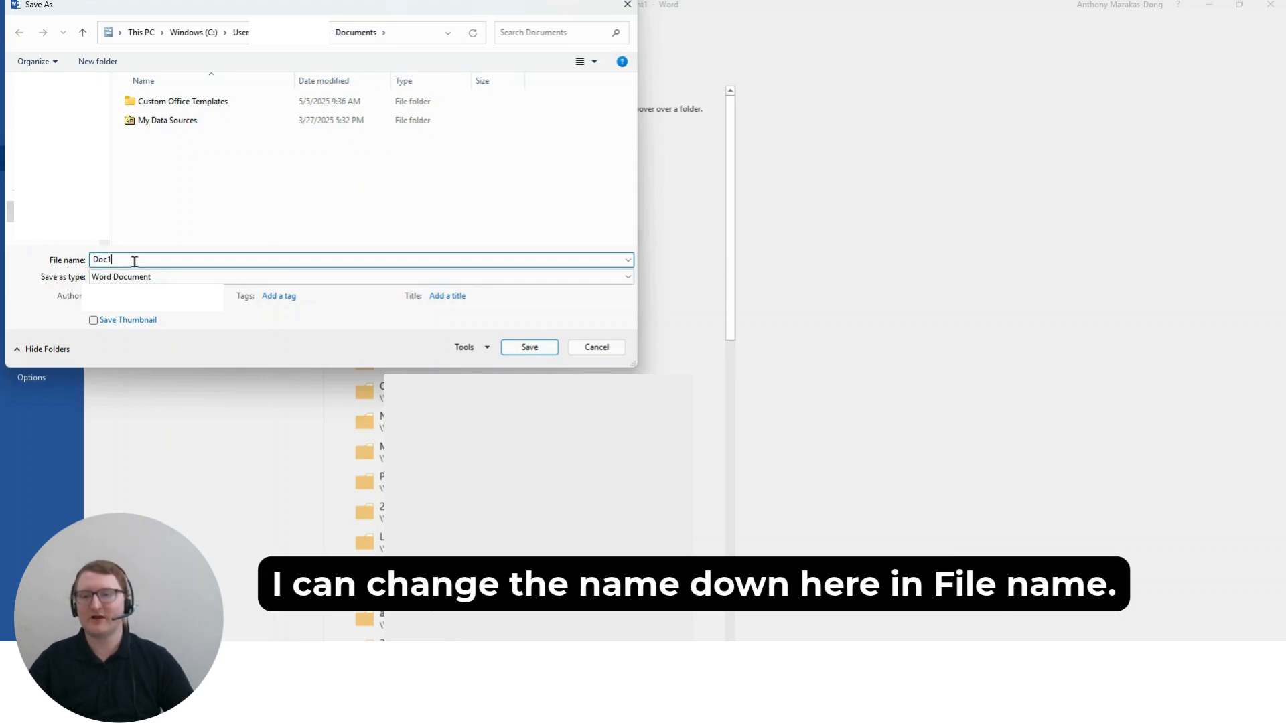
pyautogui.press('BackSpace')
pyautogui.press('BackSpace')
pyautogui.press('BackSpace')
pyautogui.press('BackSpace')
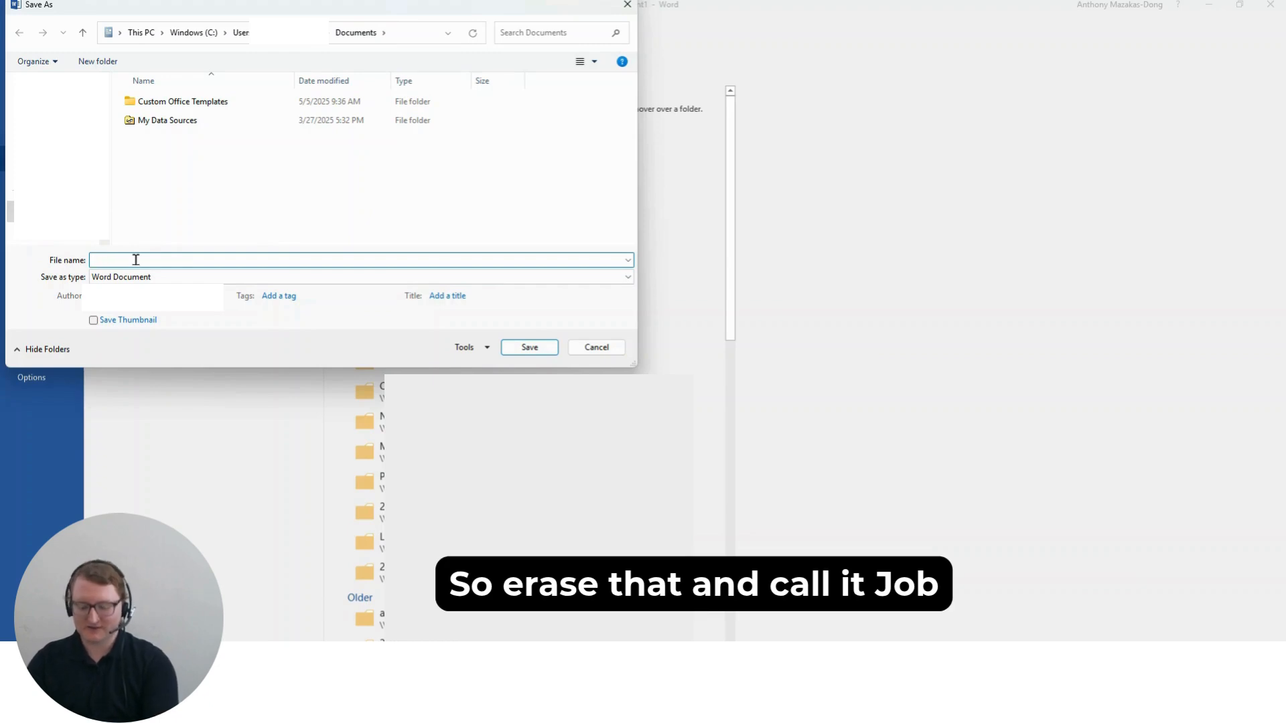
pyautogui.write('Job Description')
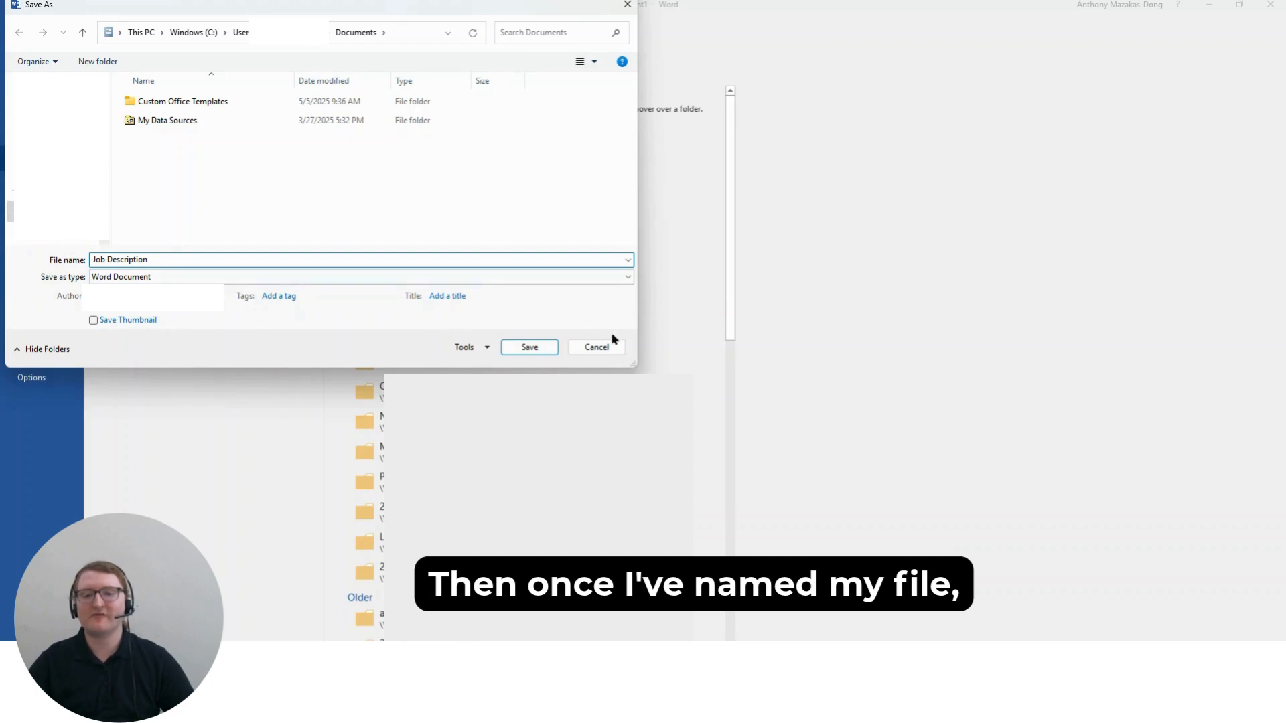
pyautogui.click(529, 348)
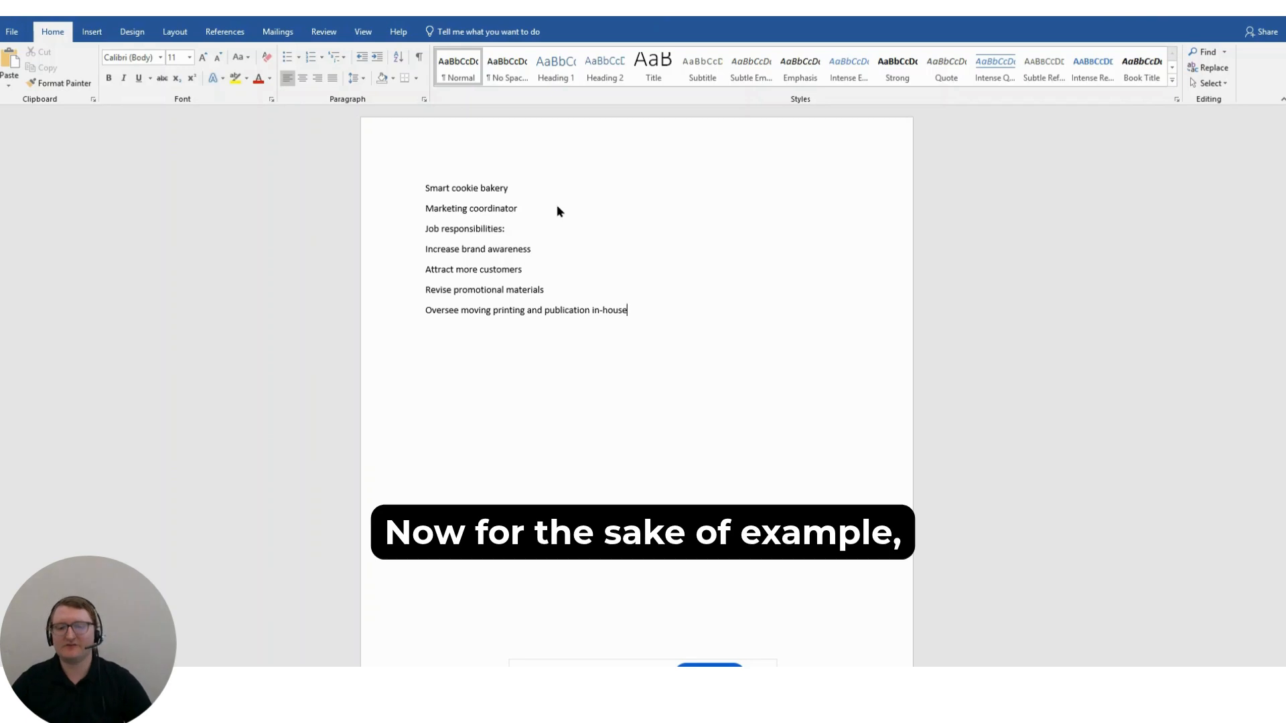
# Introduce two spelling mistakes by shortening "coordinator" to "cordinator" and "awareness" to "awarenes".
pyautogui.click(484, 208)
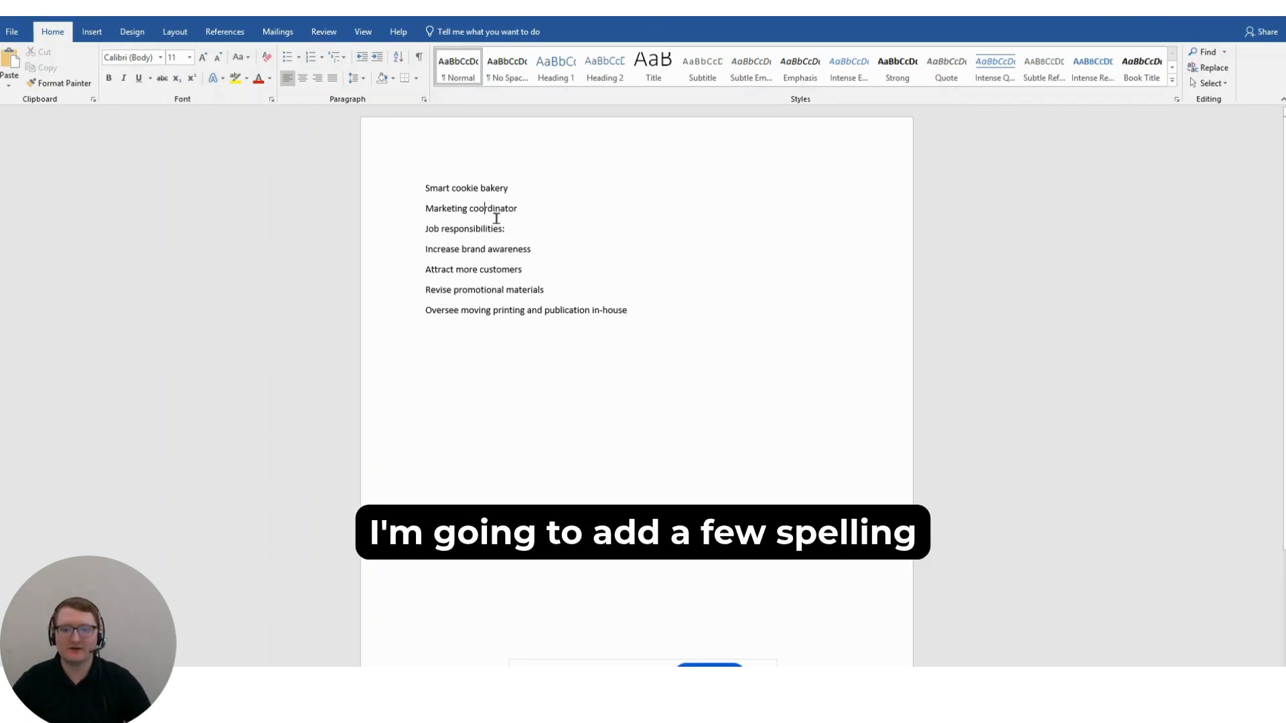
pyautogui.press('BackSpace')
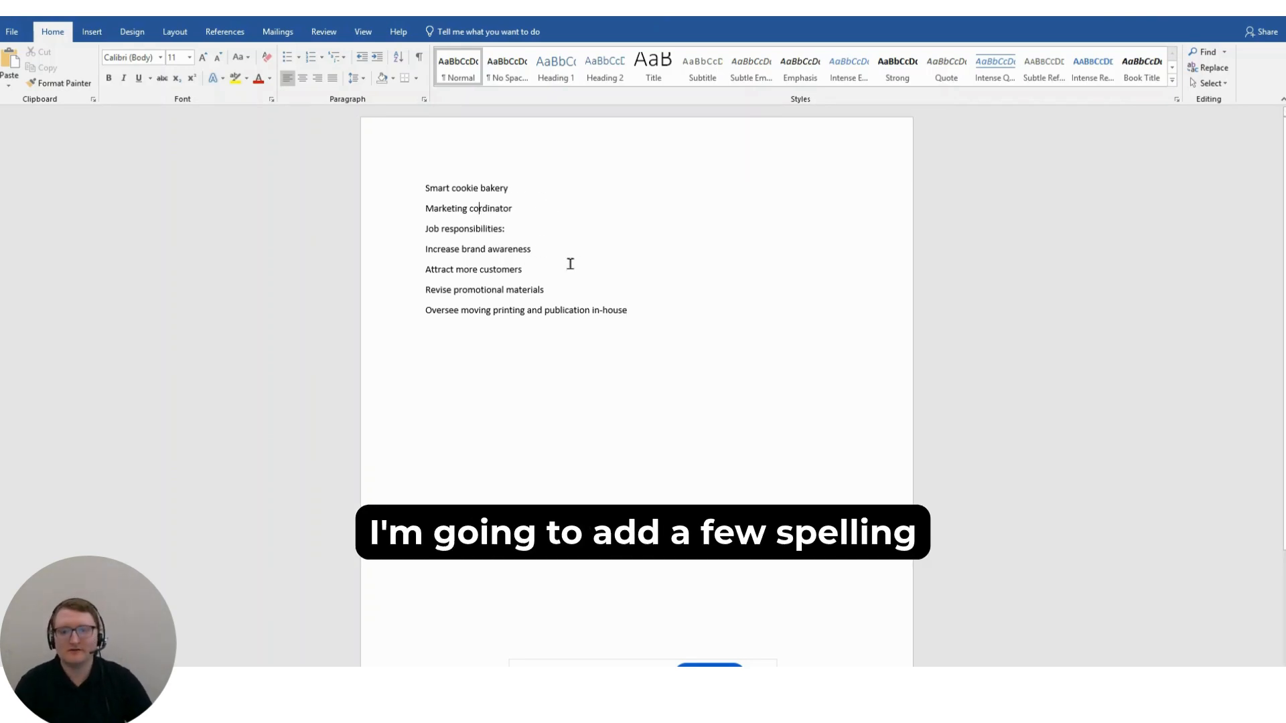
pyautogui.click(529, 250)
pyautogui.press('BackSpace')
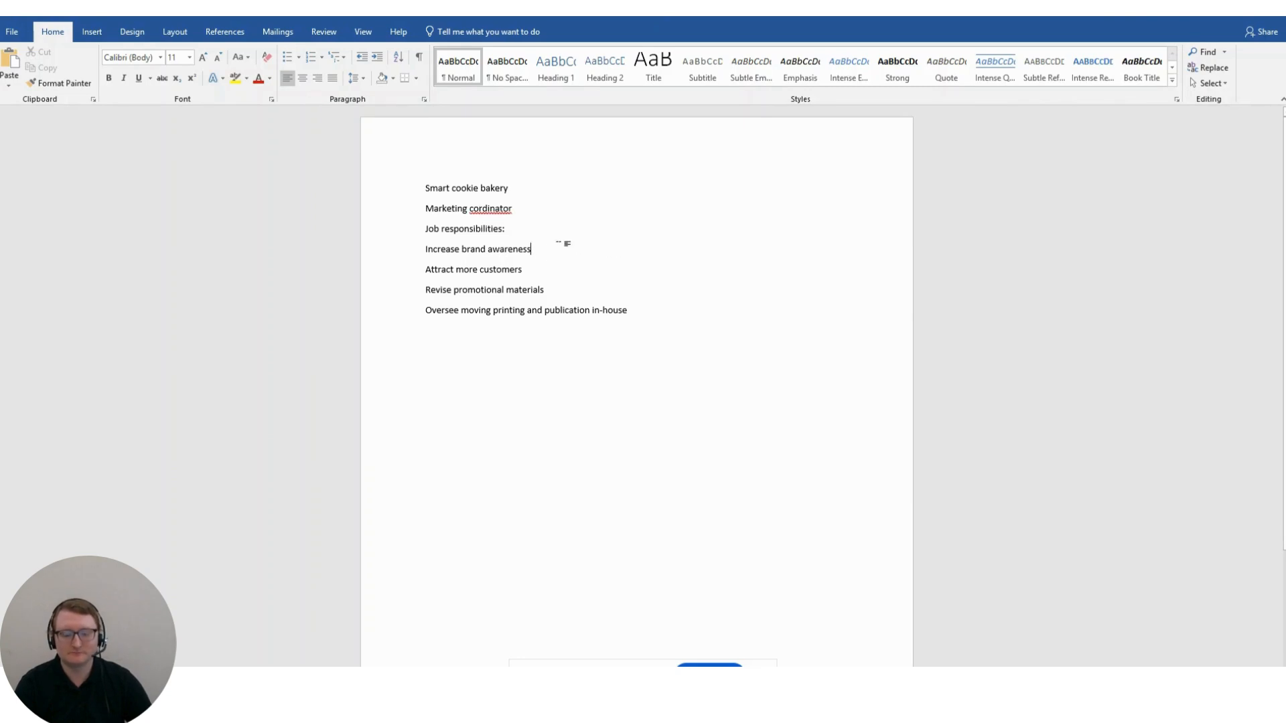
pyautogui.click(449, 290)
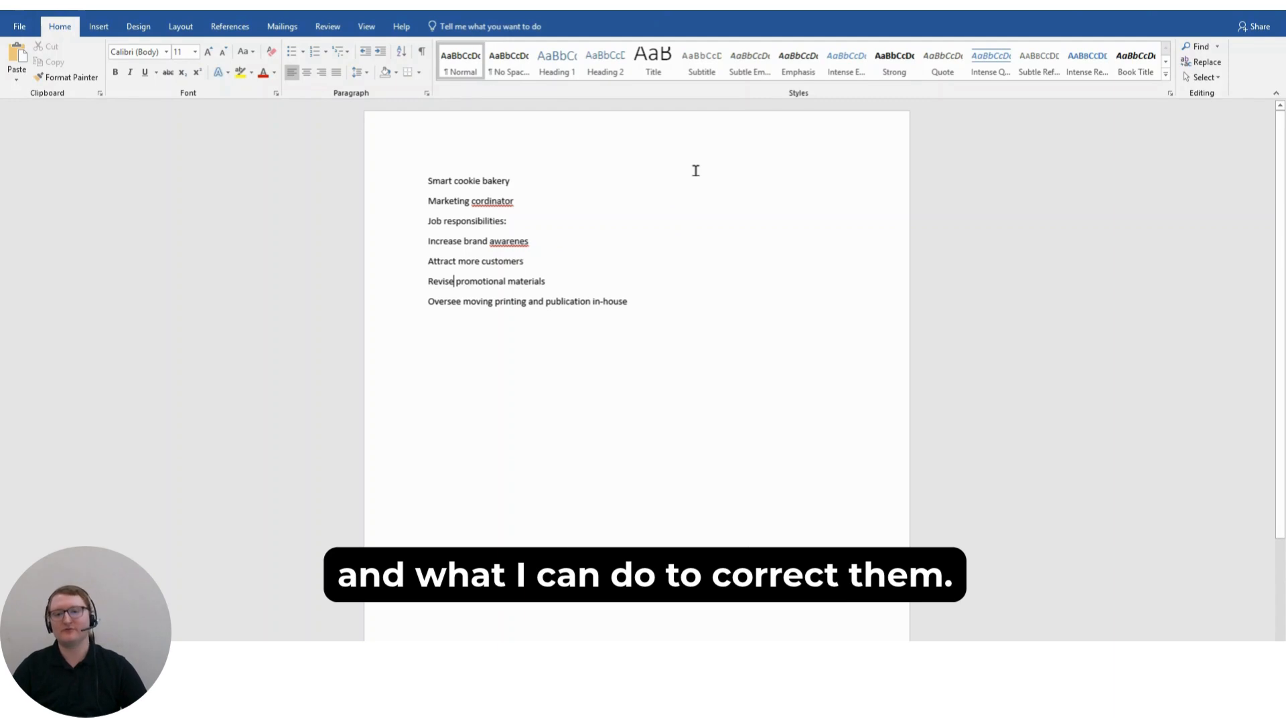
# Run a spelling and grammar check from the start of the document, accepting the suggestions "coordinator" and "awareness".
pyautogui.click(426, 179)
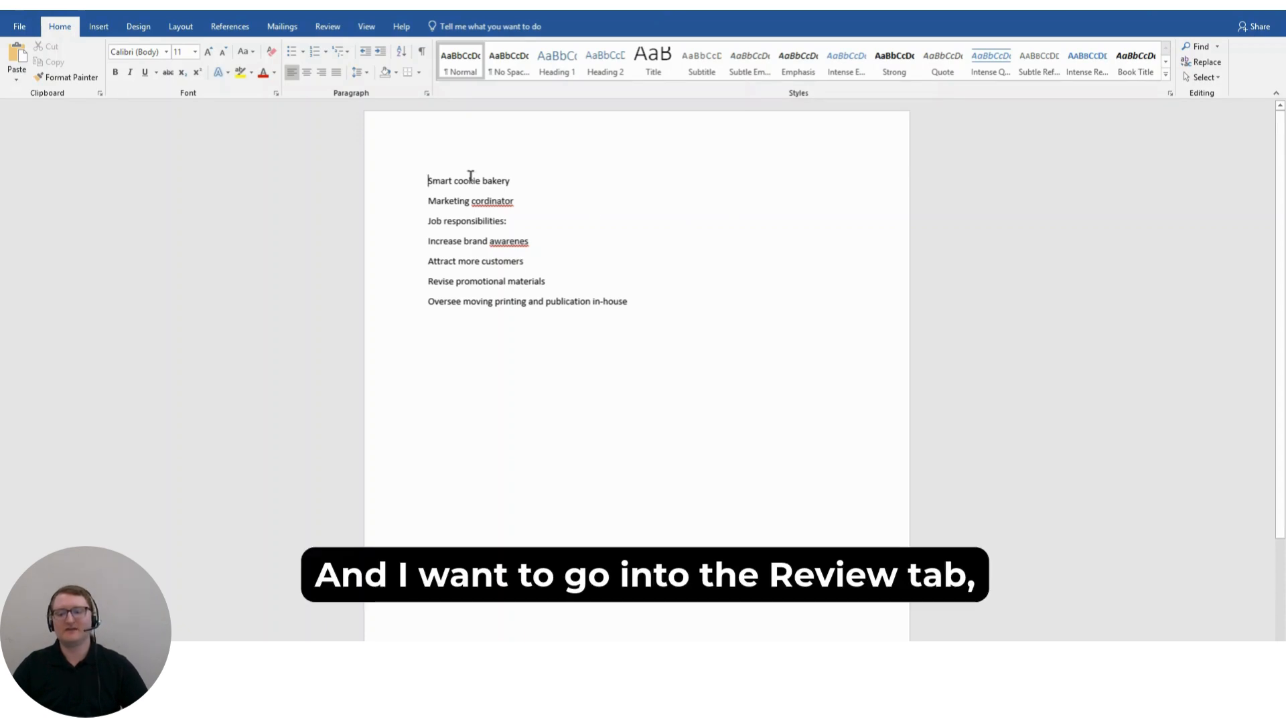
pyautogui.click(341, 28)
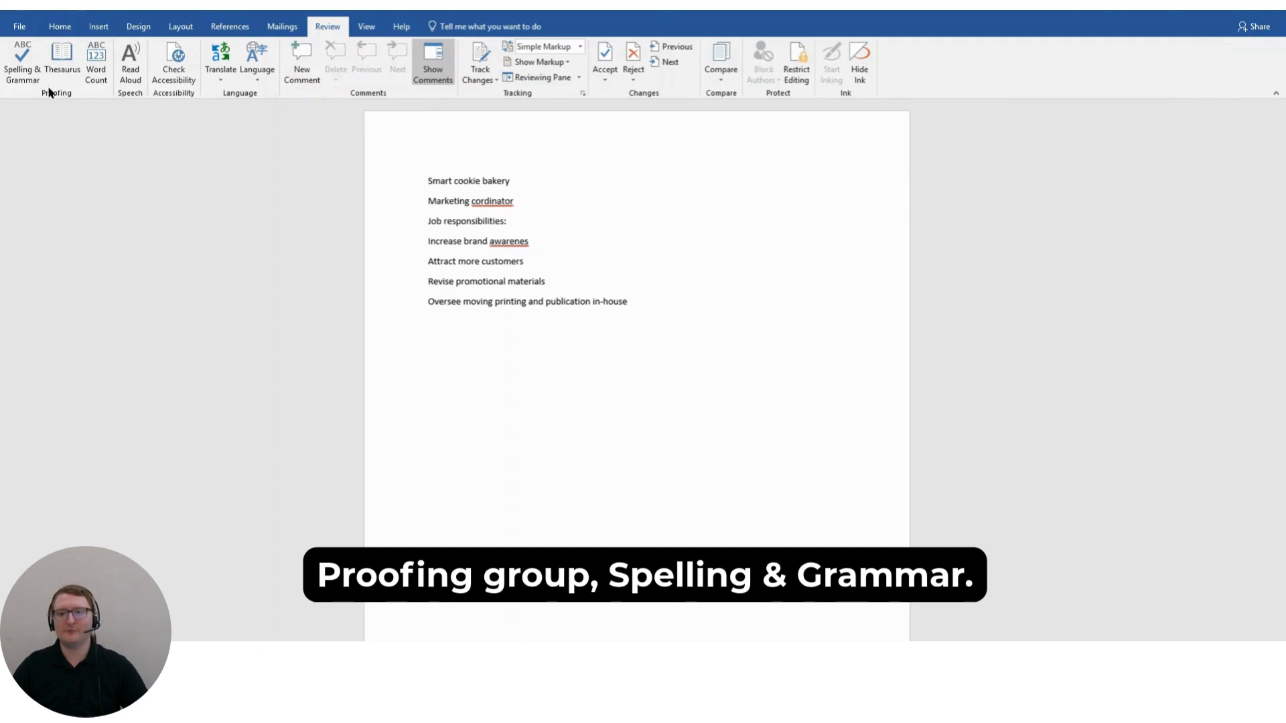
pyautogui.click(10, 69)
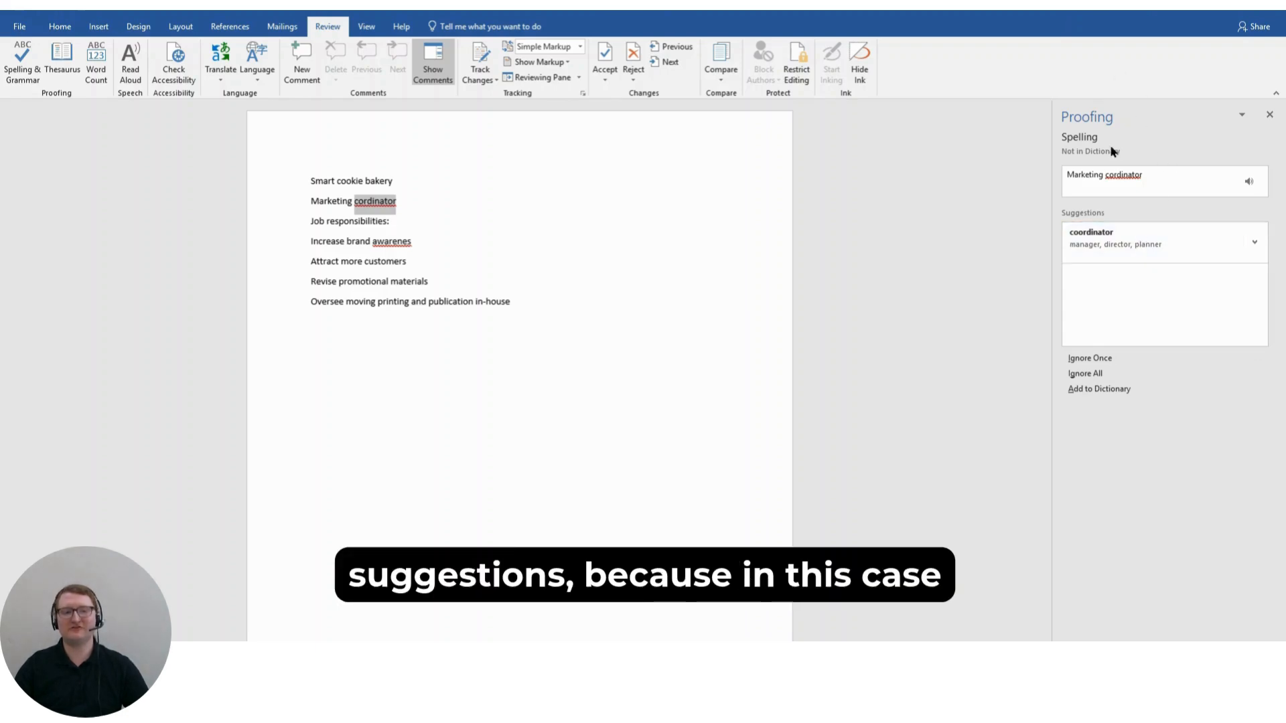
pyautogui.click(1098, 237)
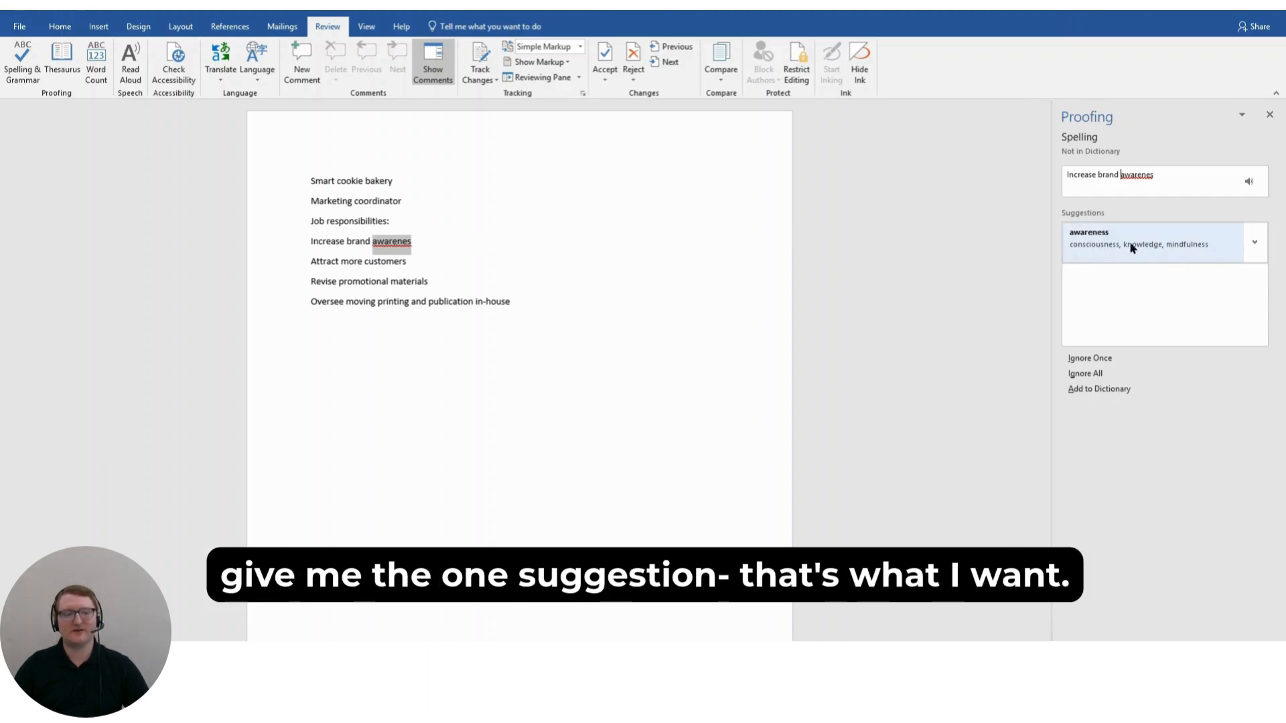
pyautogui.click(1098, 237)
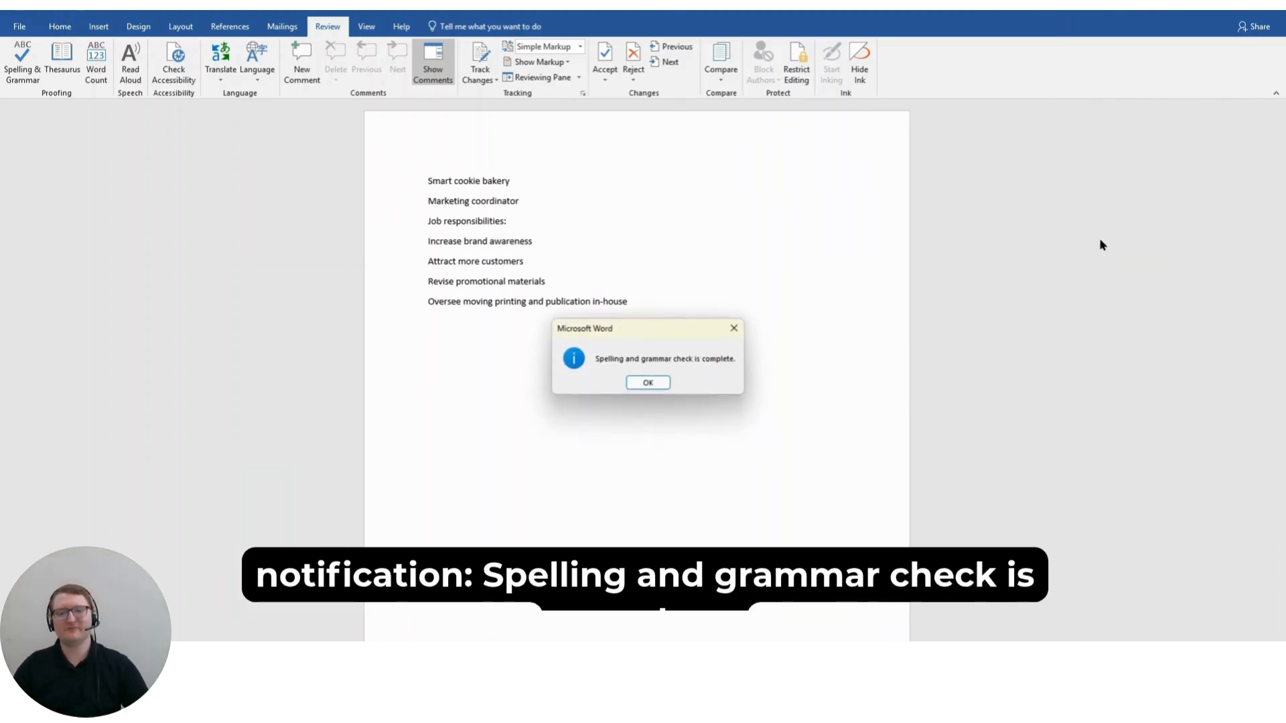
pyautogui.click(649, 382)
# Sort the four paragraphs below "Job responsibilities:" as text in ascending order, with no header row.
pyautogui.click(428, 181)
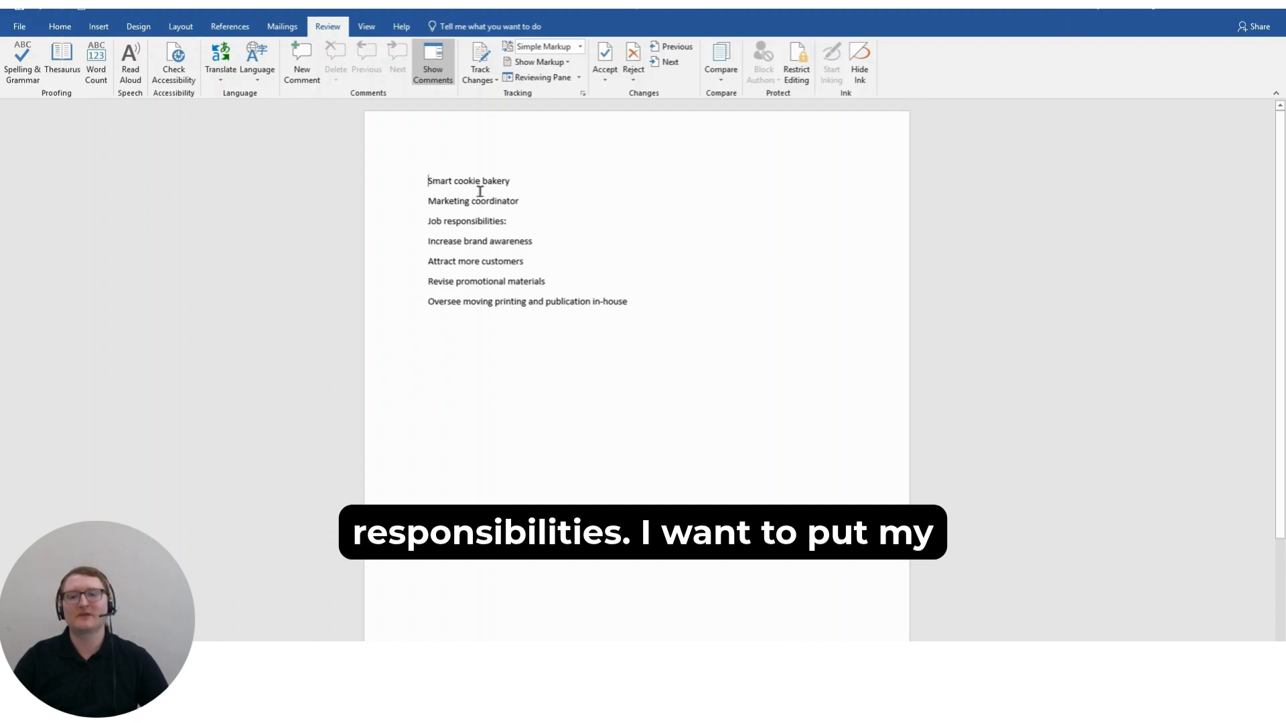
pyautogui.click(425, 245)
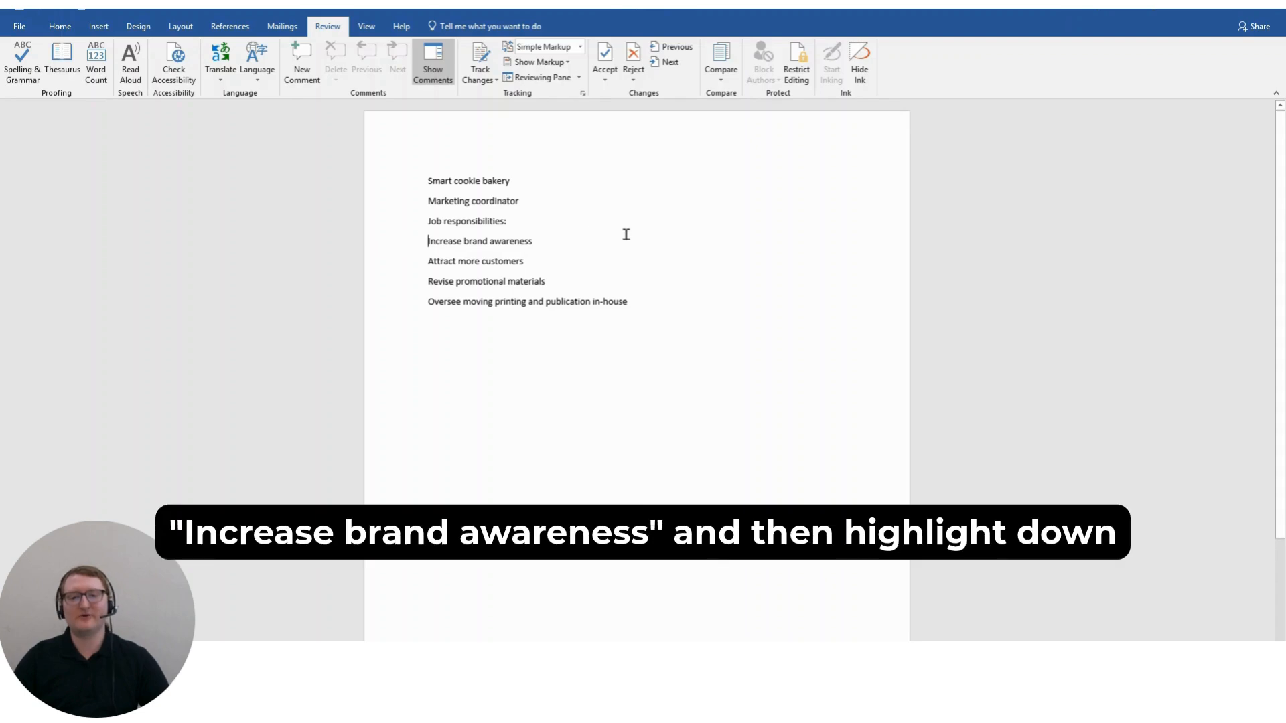
pyautogui.moveTo(424, 241); pyautogui.dragTo(645, 307)
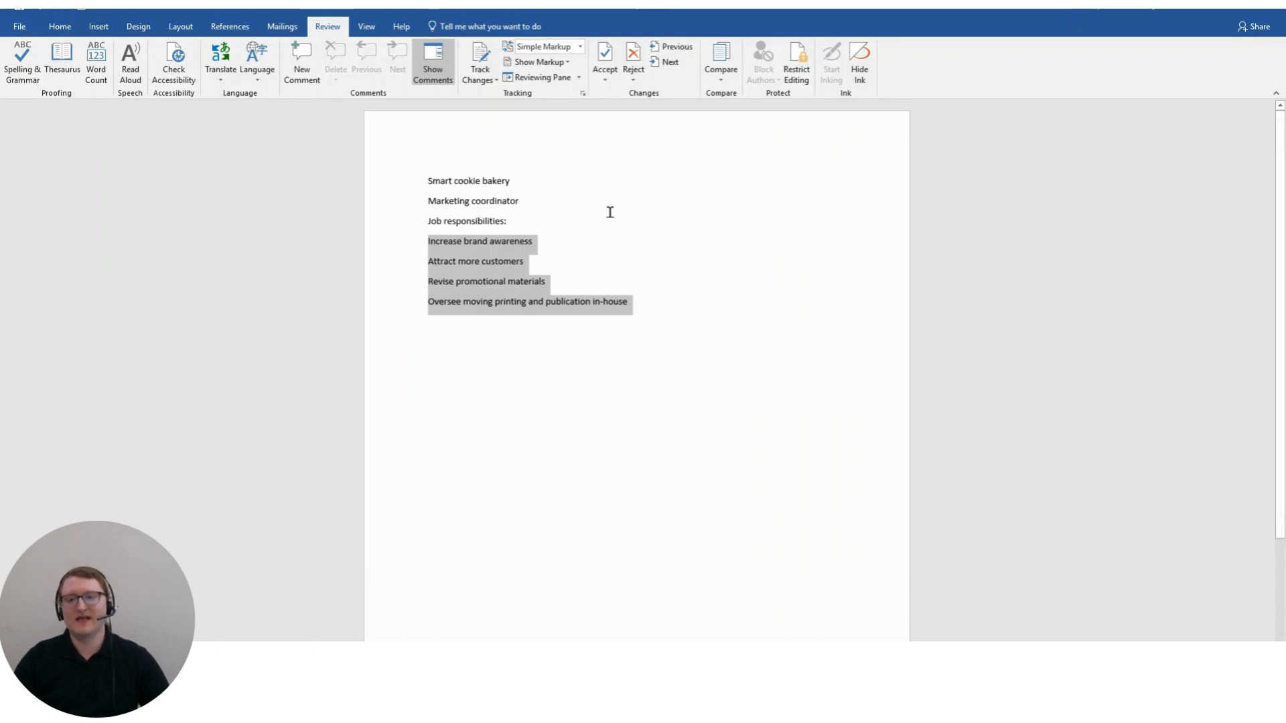
pyautogui.click(60, 28)
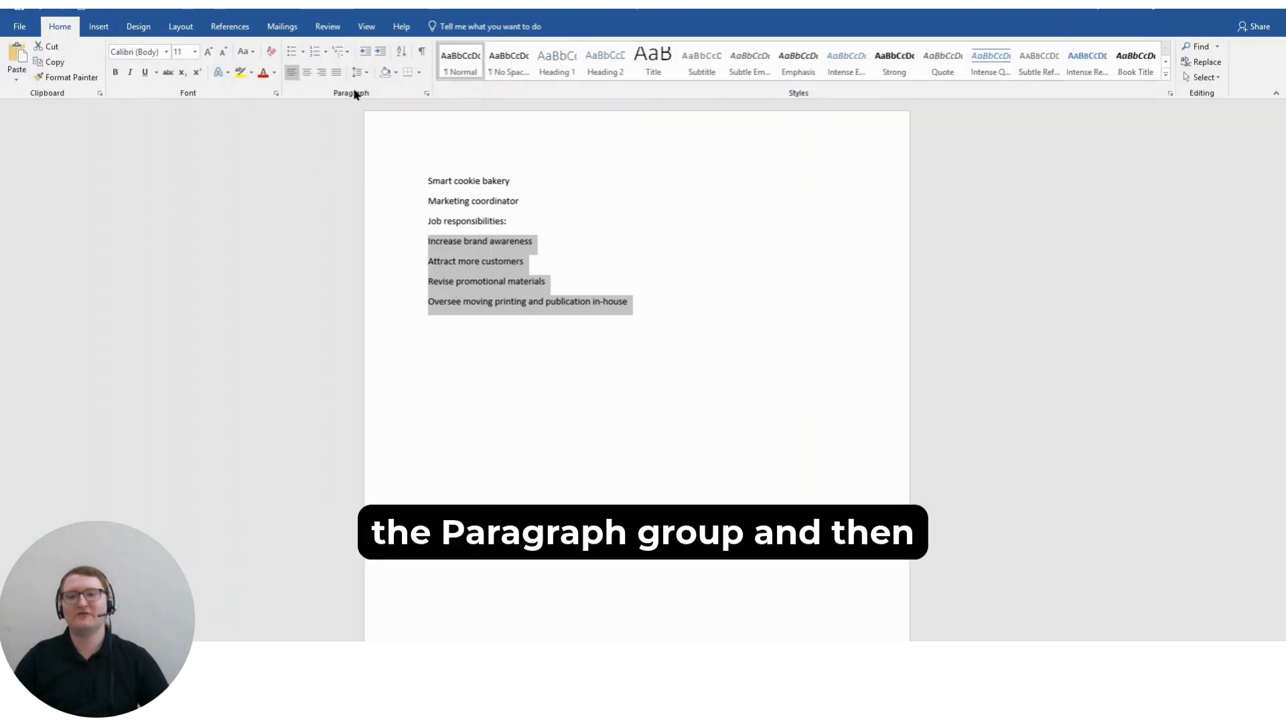
pyautogui.click(402, 52)
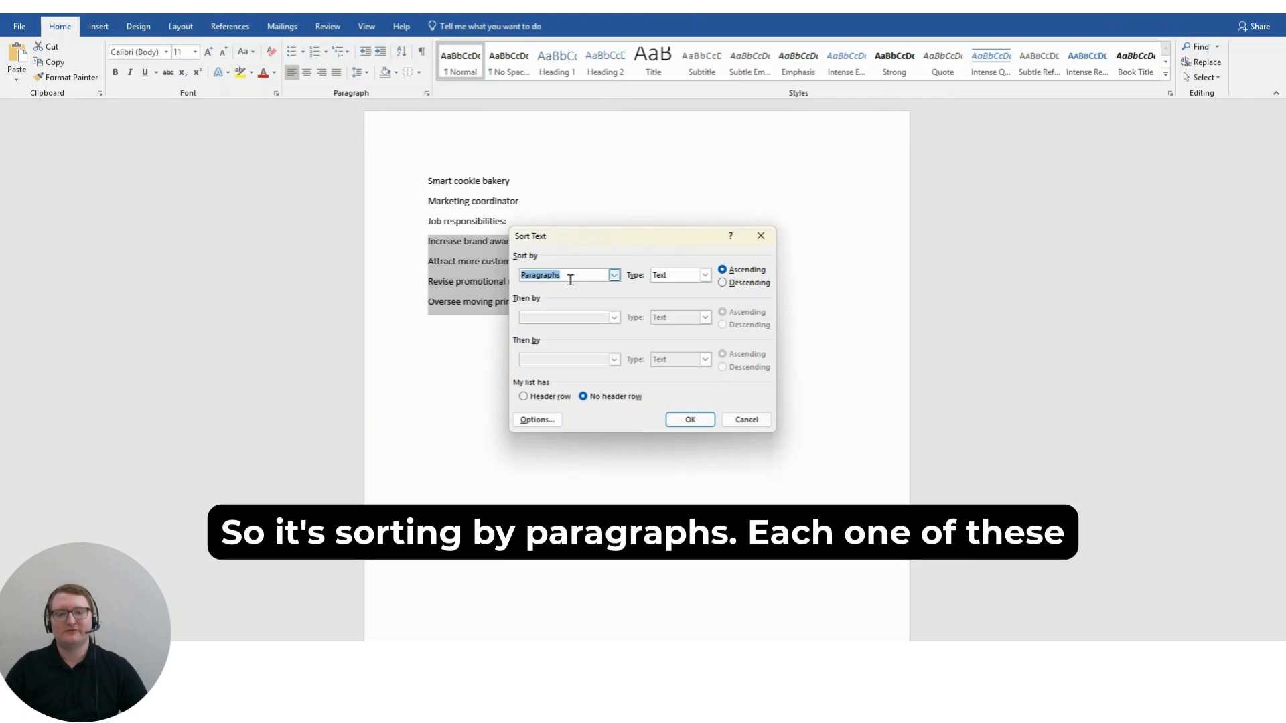
pyautogui.moveTo(580, 238); pyautogui.dragTo(770, 213)
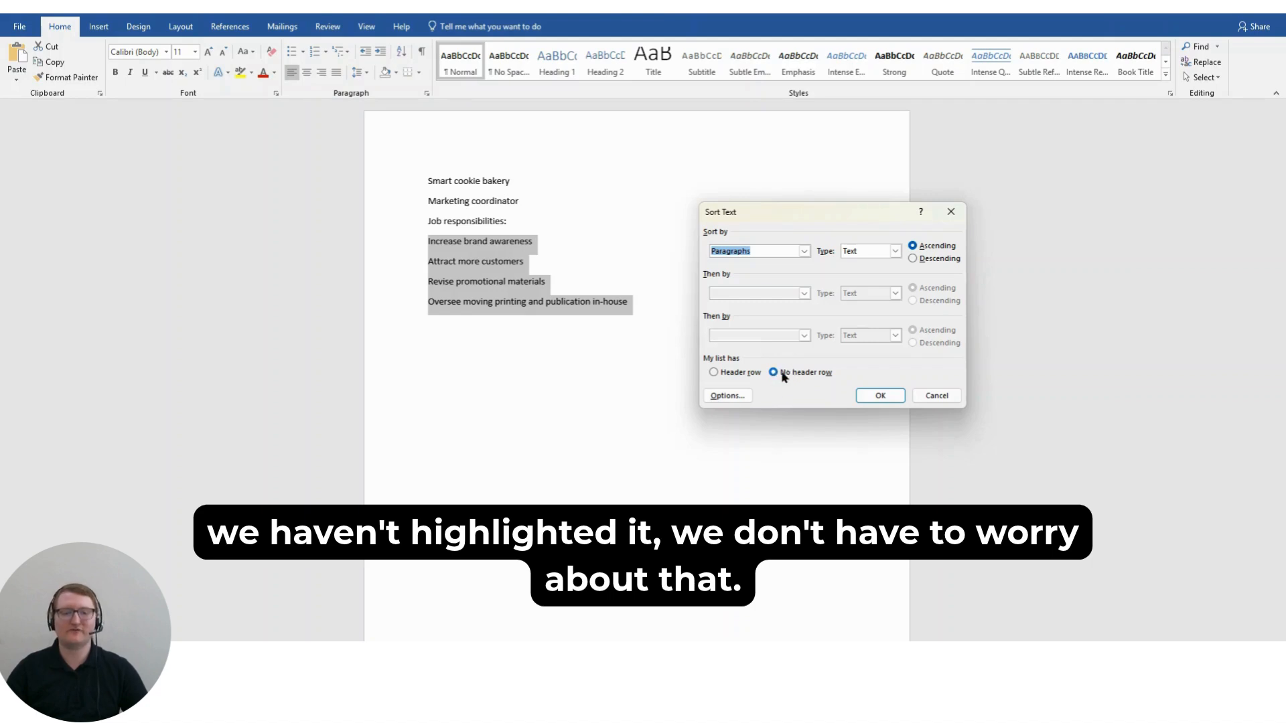
pyautogui.click(881, 396)
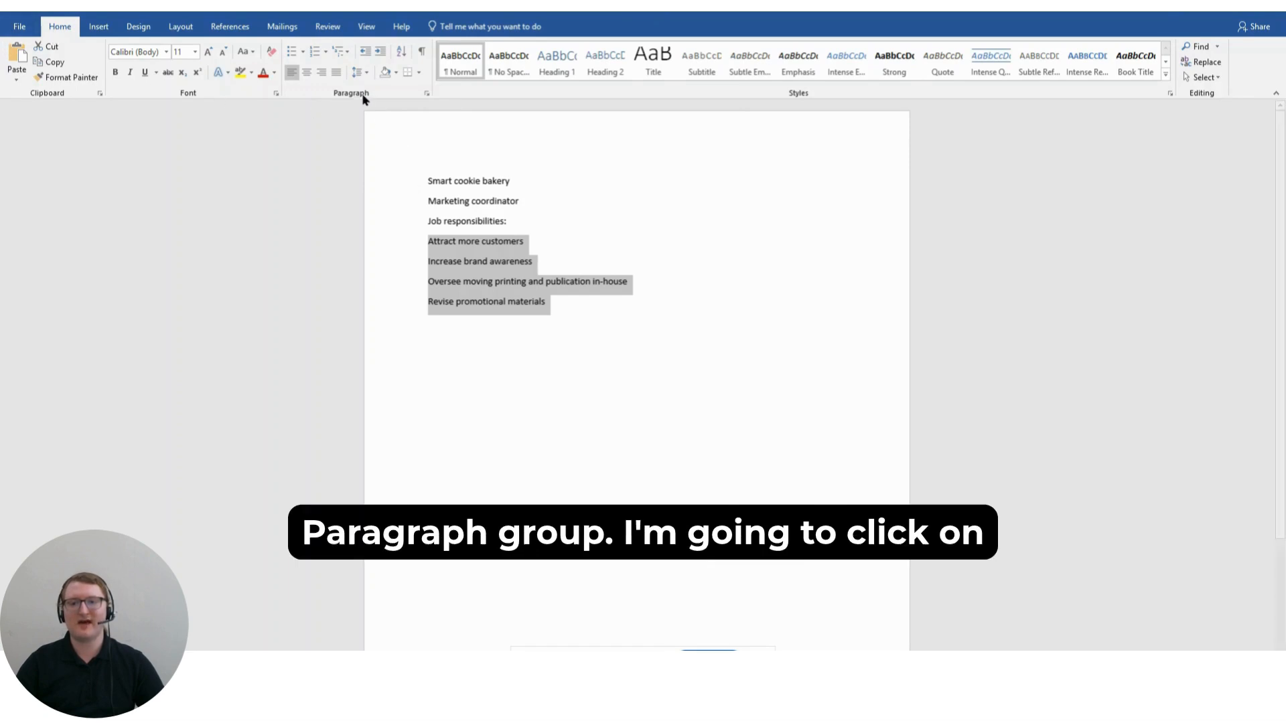
# Try numbering on the four job responsibilities, ending with a bulleted list that uses checkmark bullets.
pyautogui.click(314, 54)
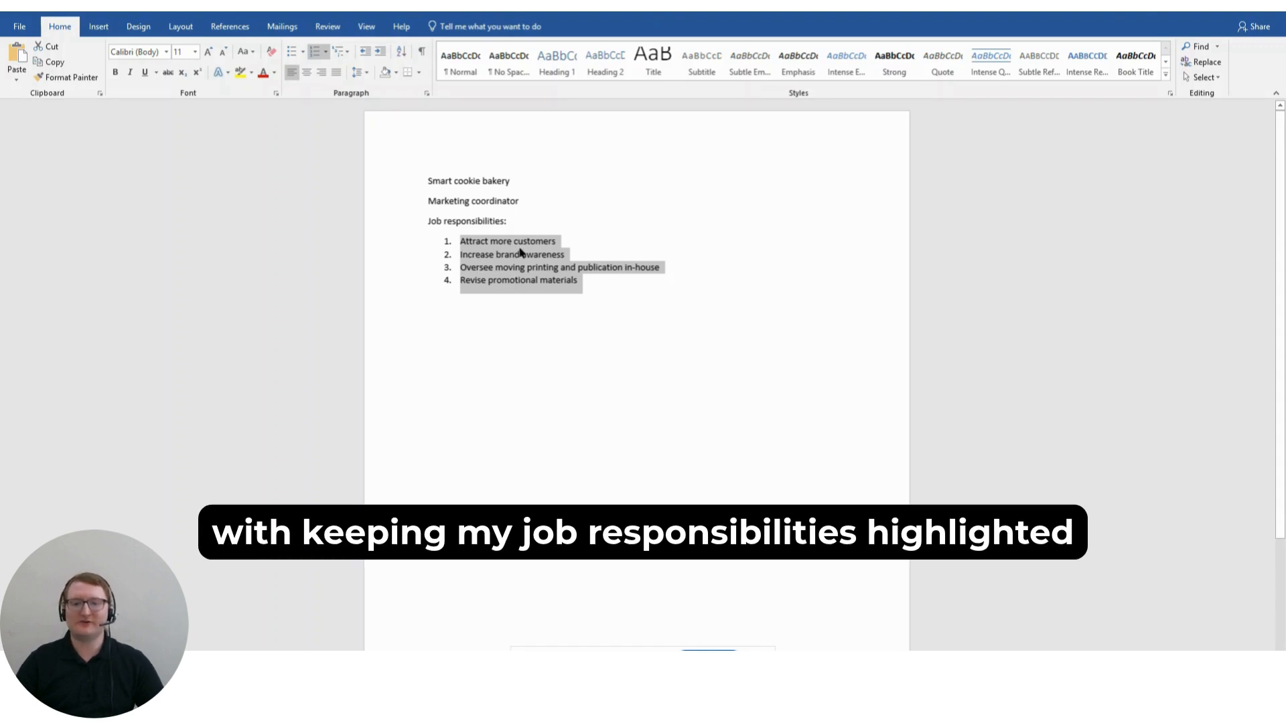
pyautogui.click(293, 54)
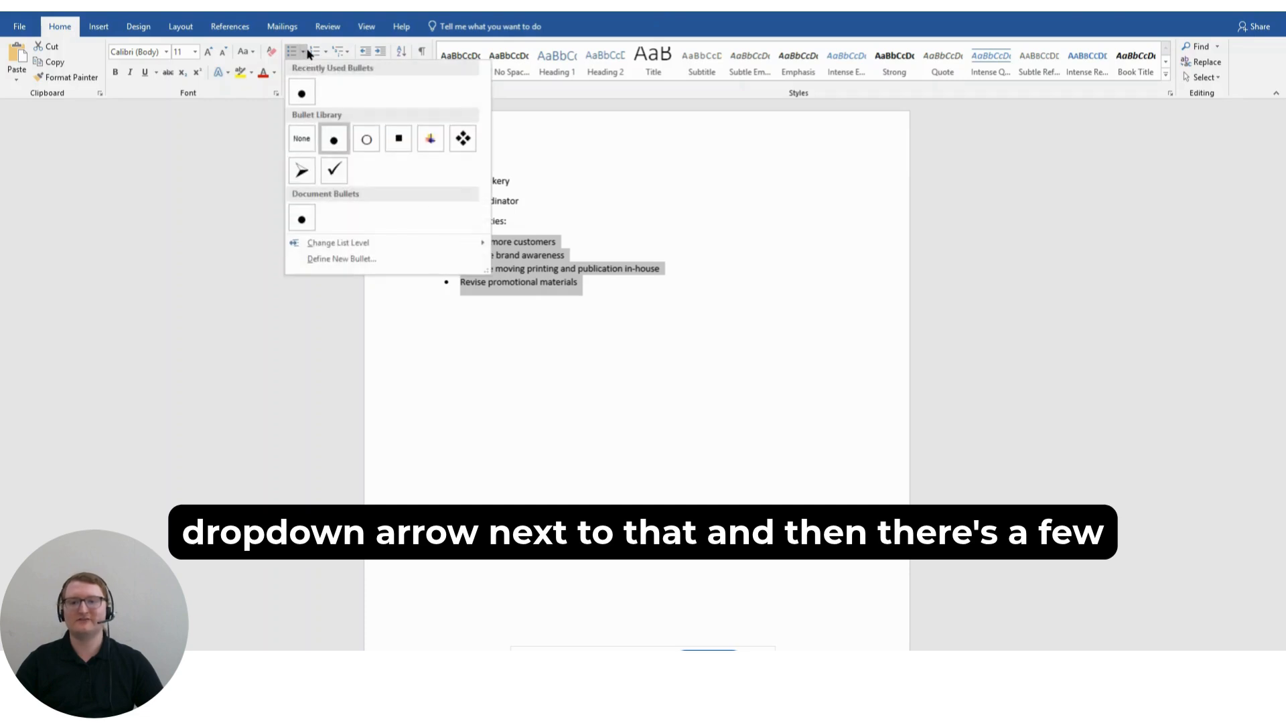
pyautogui.click(333, 172)
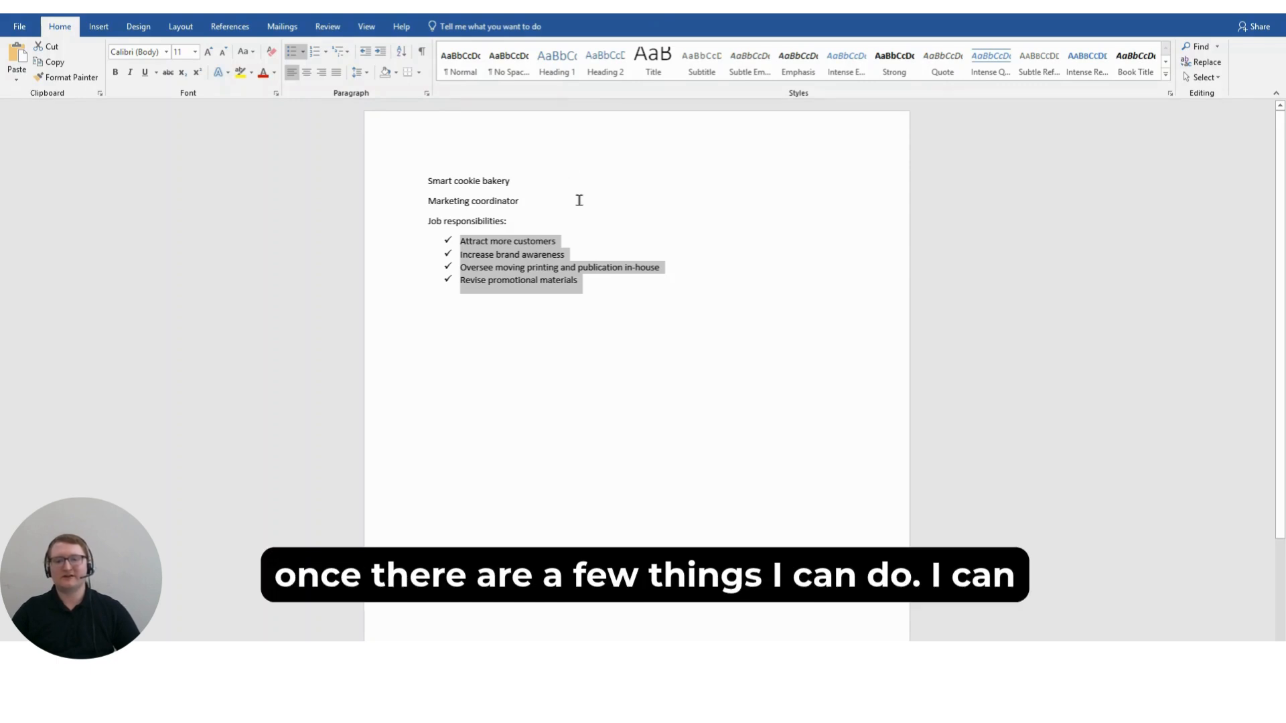
# Select all the text in the document and clear the selection again.
pyautogui.click(424, 179)
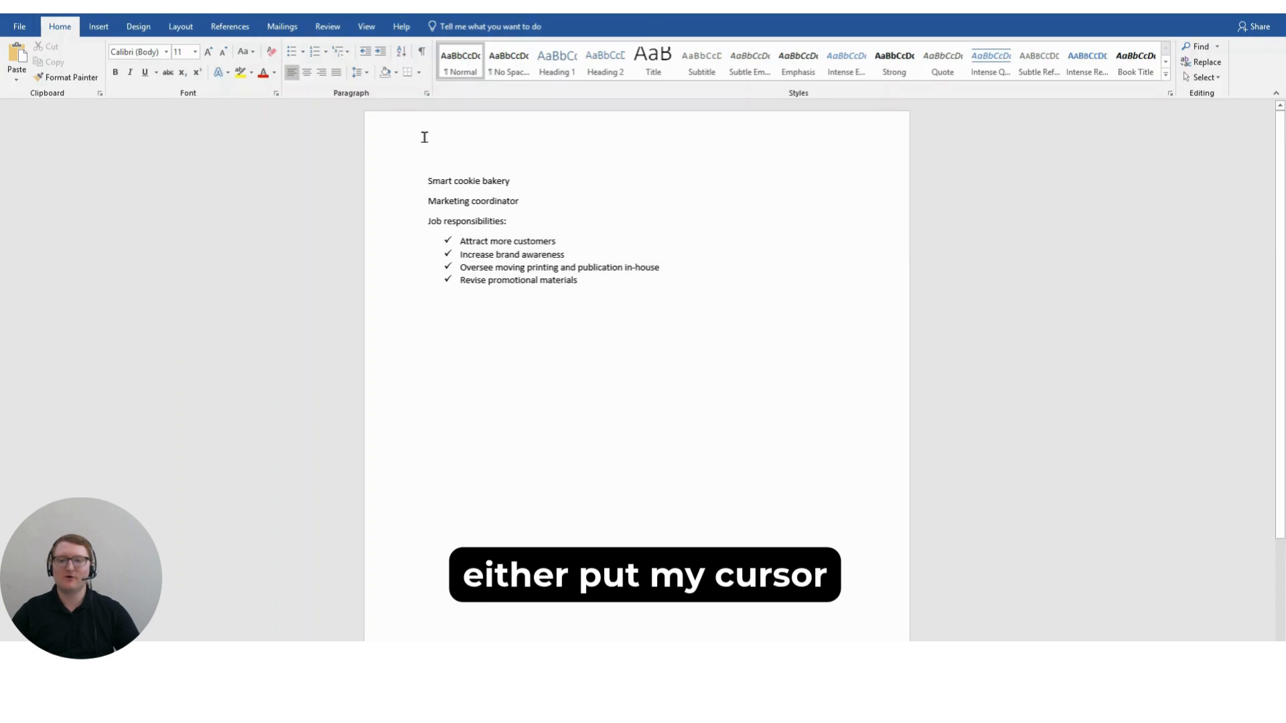
pyautogui.moveTo(424, 182); pyautogui.dragTo(634, 310)
pyautogui.click(547, 174)
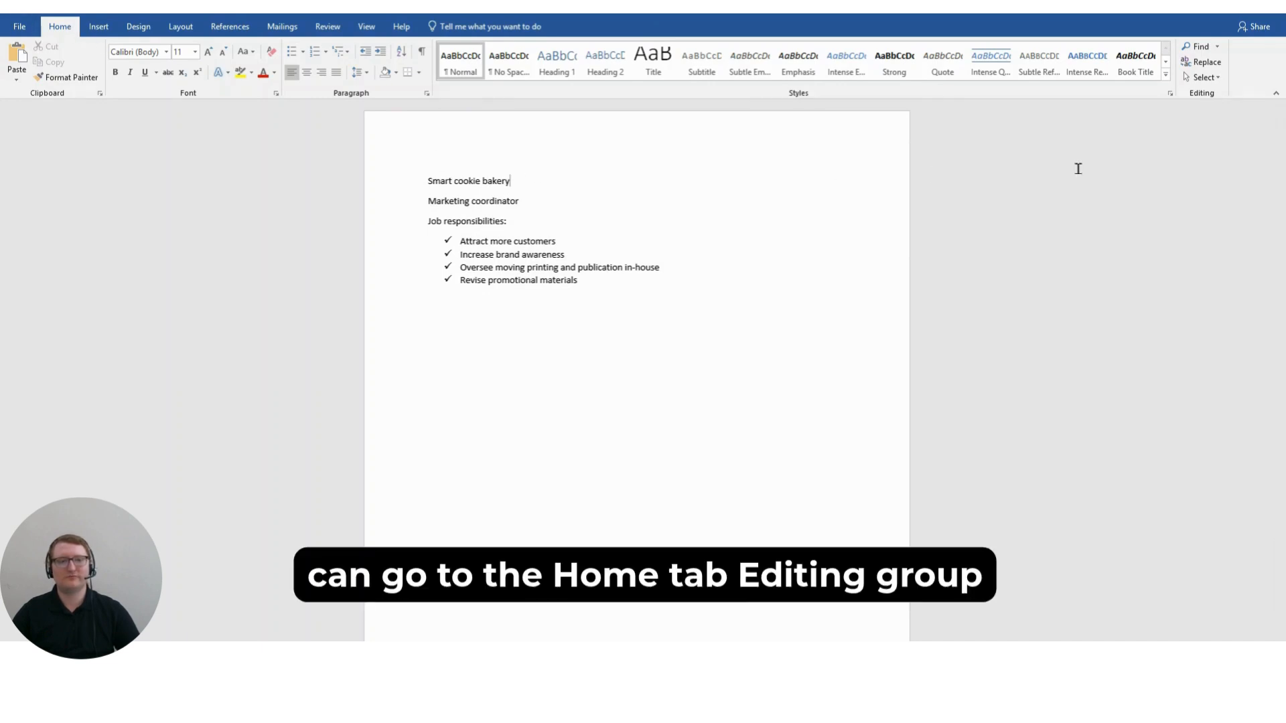
pyautogui.click(1210, 79)
pyautogui.click(1186, 92)
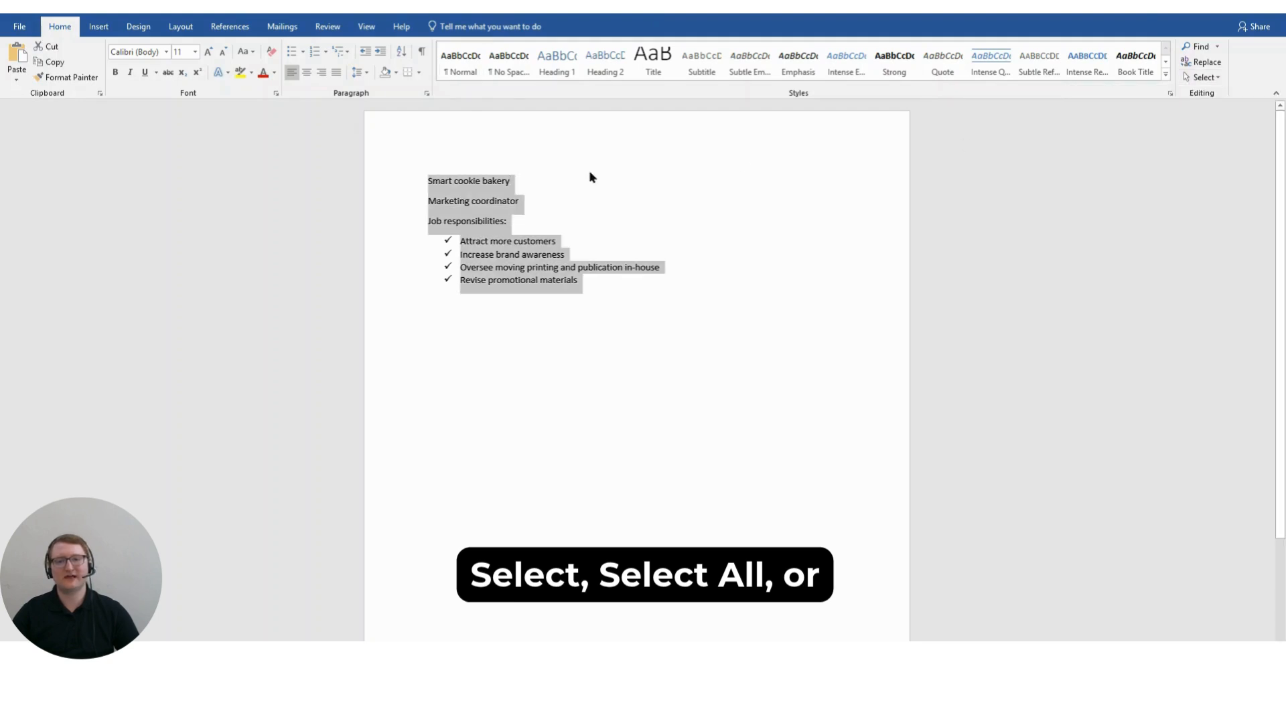
pyautogui.click(527, 182)
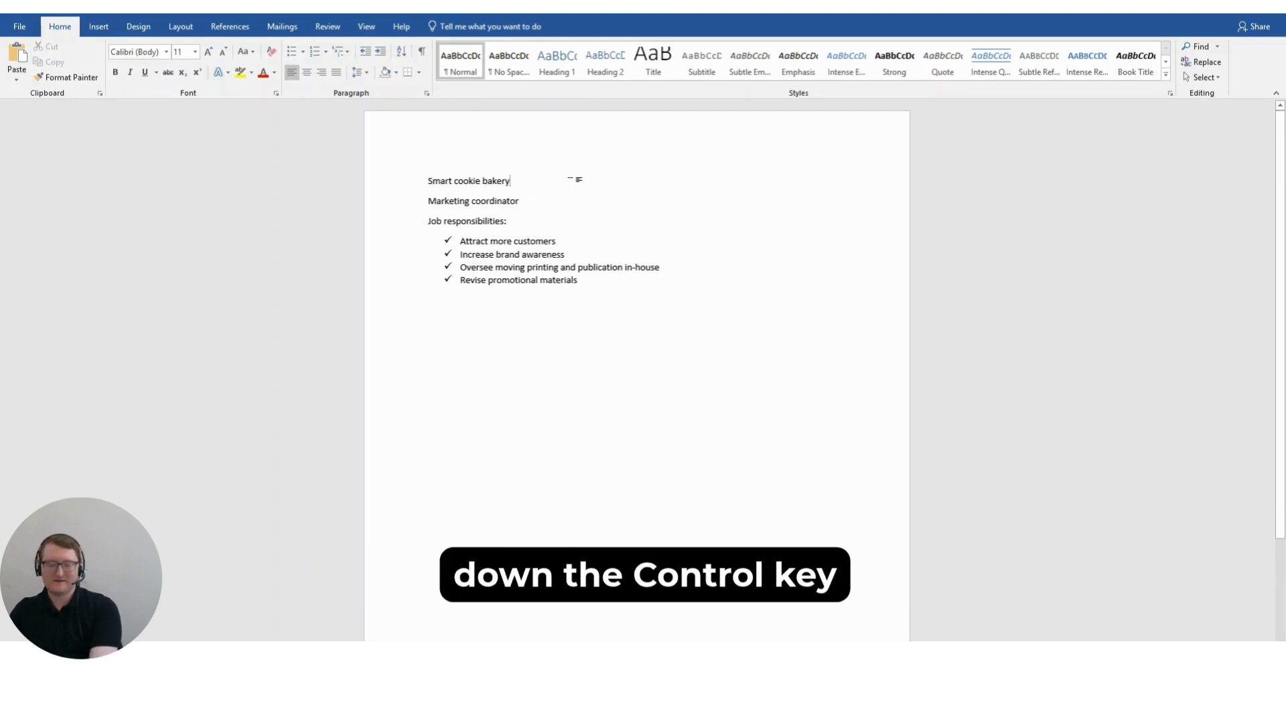
# Change the font of all the text in the document to Times New Roman.
pyautogui.hotkey('ctrl', 'a')
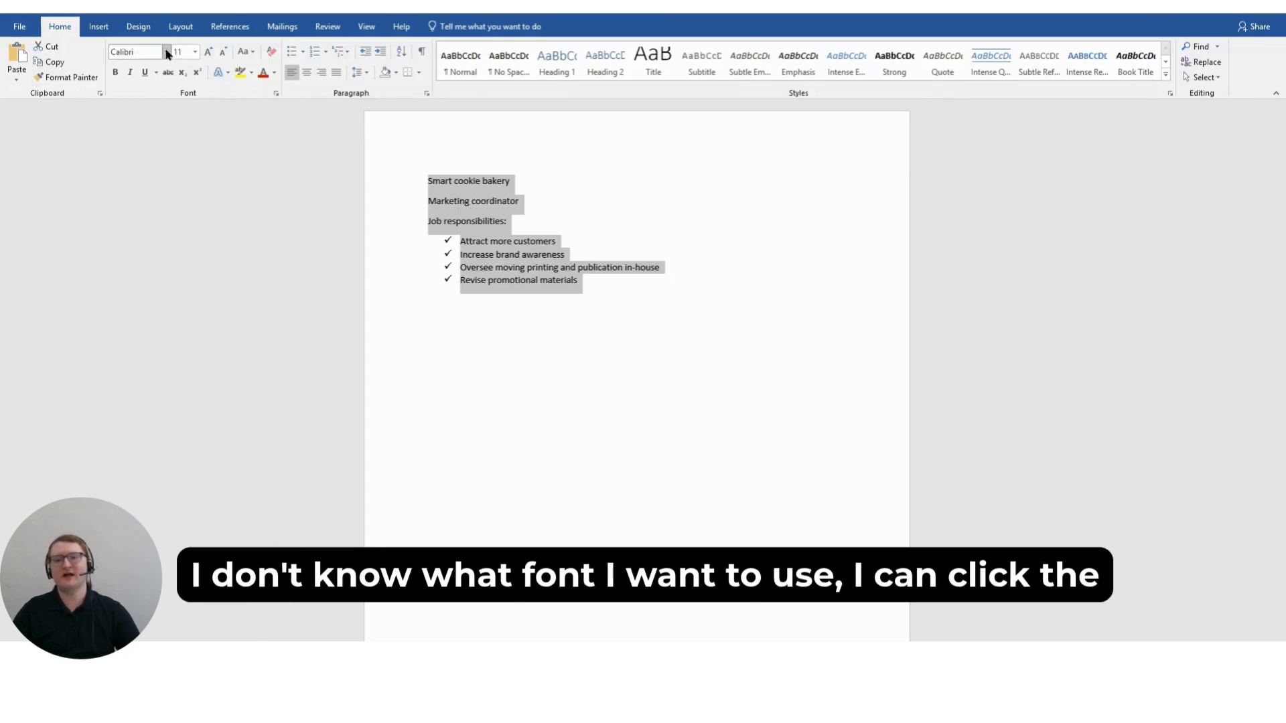
pyautogui.click(166, 52)
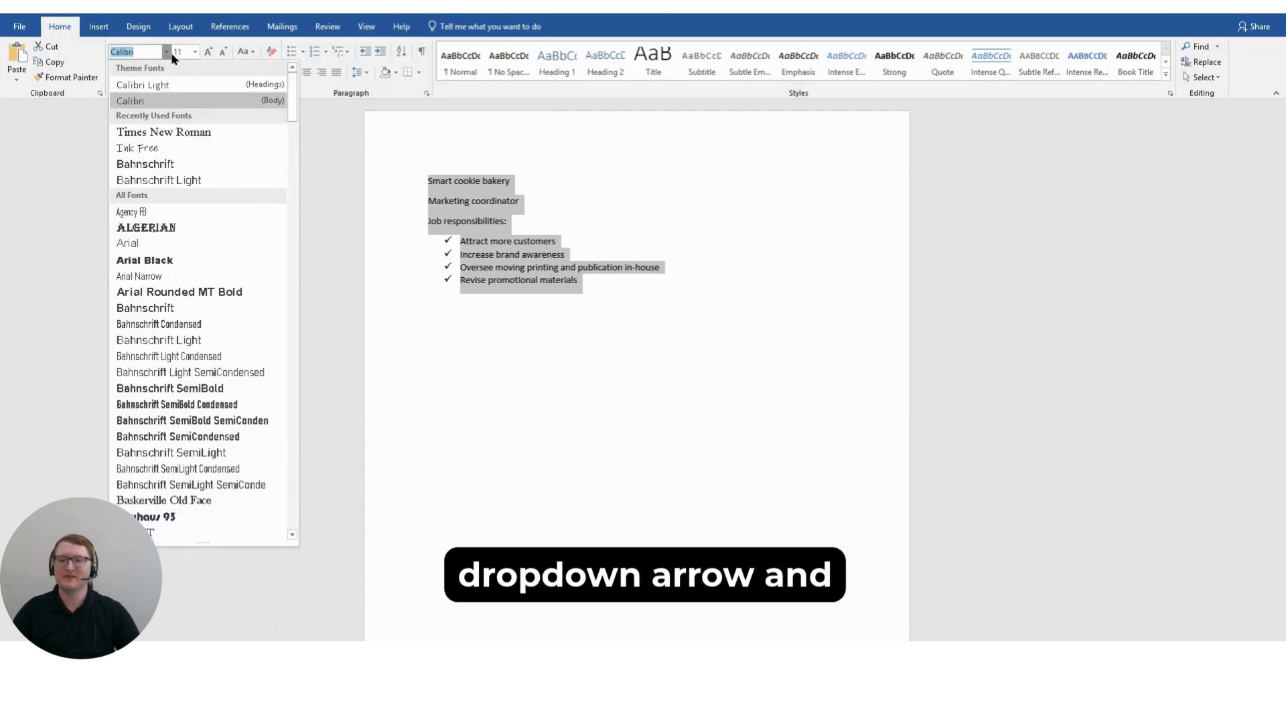
pyautogui.scroll(-15, 201, 253)
pyautogui.scroll(-20, 195, 251)
pyautogui.scroll(-20, 196, 264)
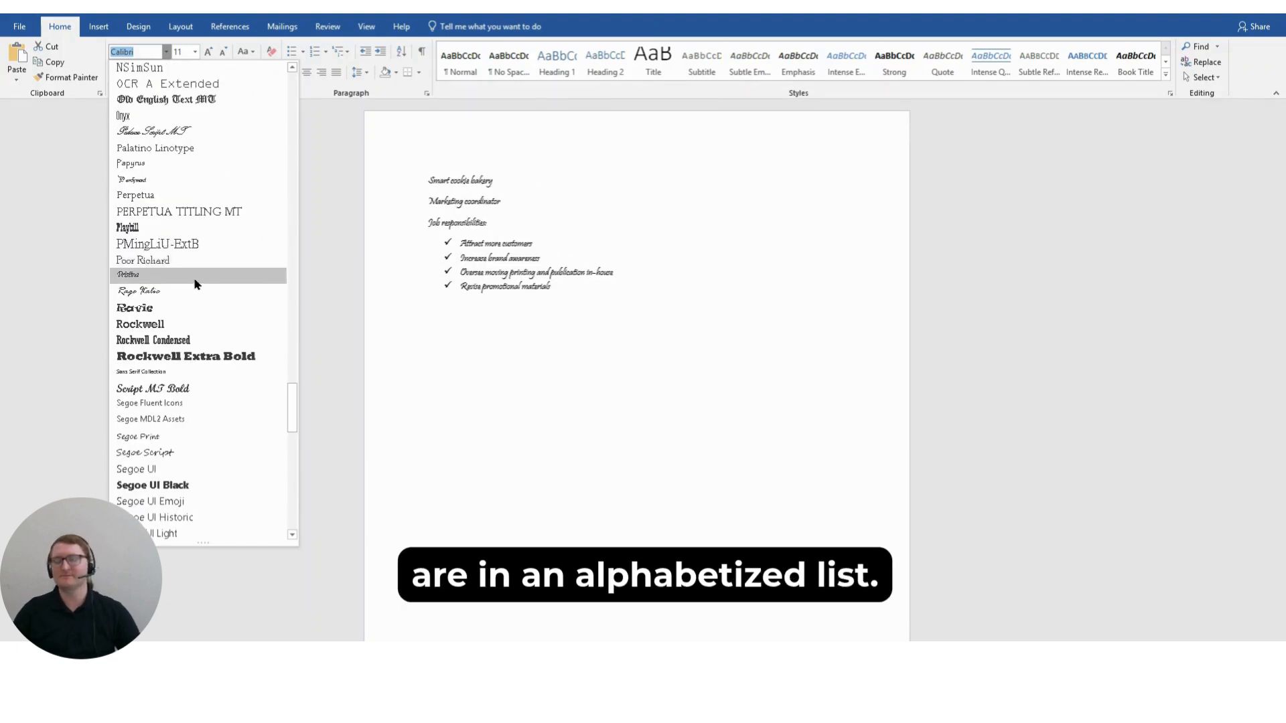
pyautogui.scroll(-20, 193, 277)
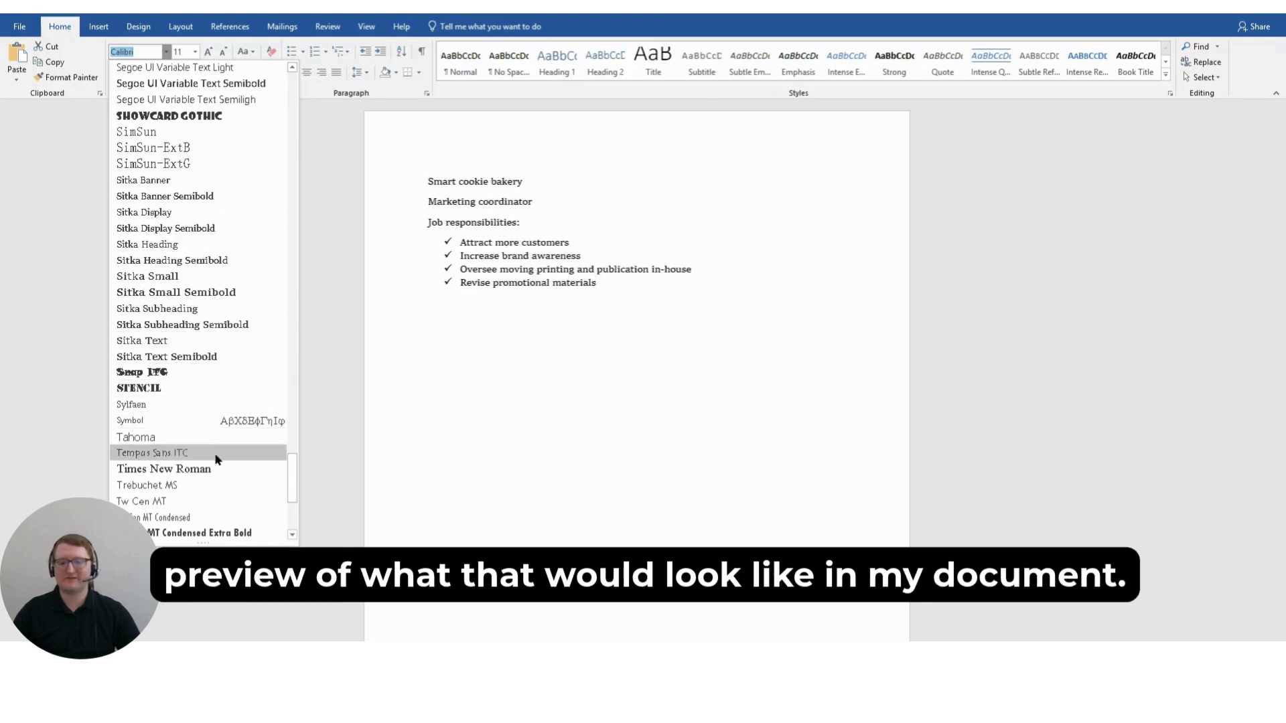
pyautogui.scroll(15, 206, 418)
pyautogui.scroll(20, 208, 409)
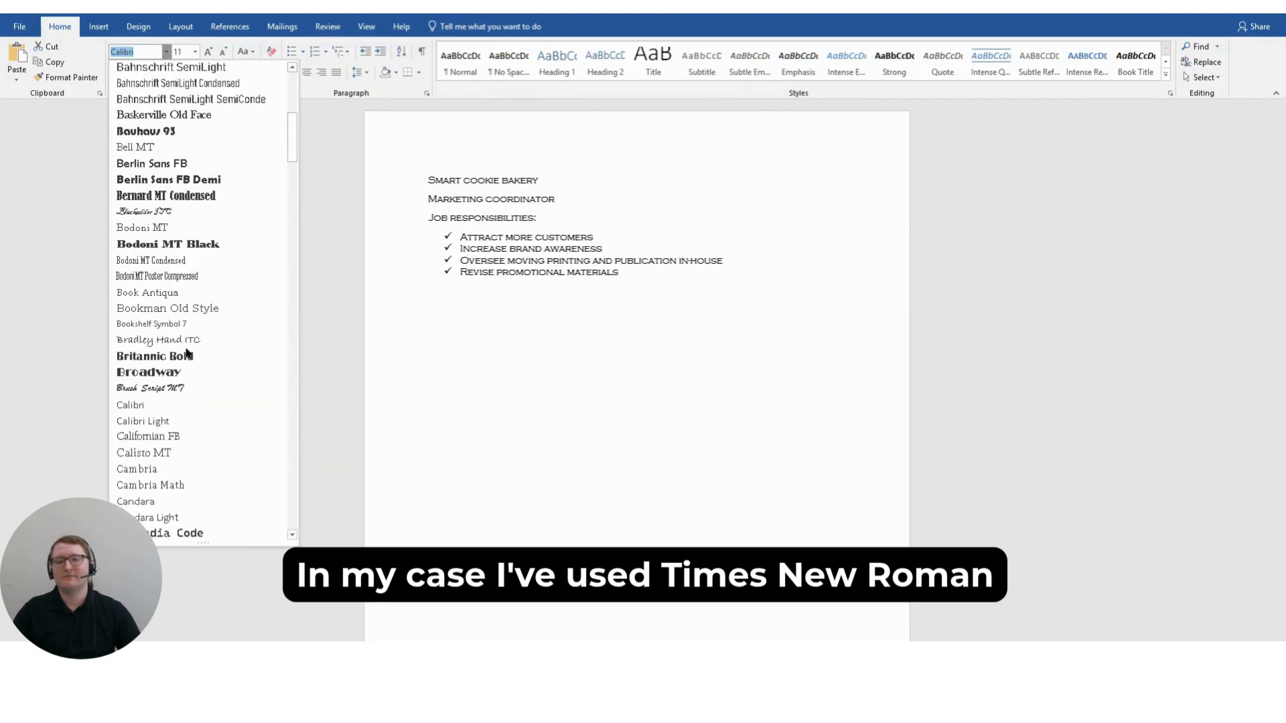
pyautogui.scroll(8, 187, 353)
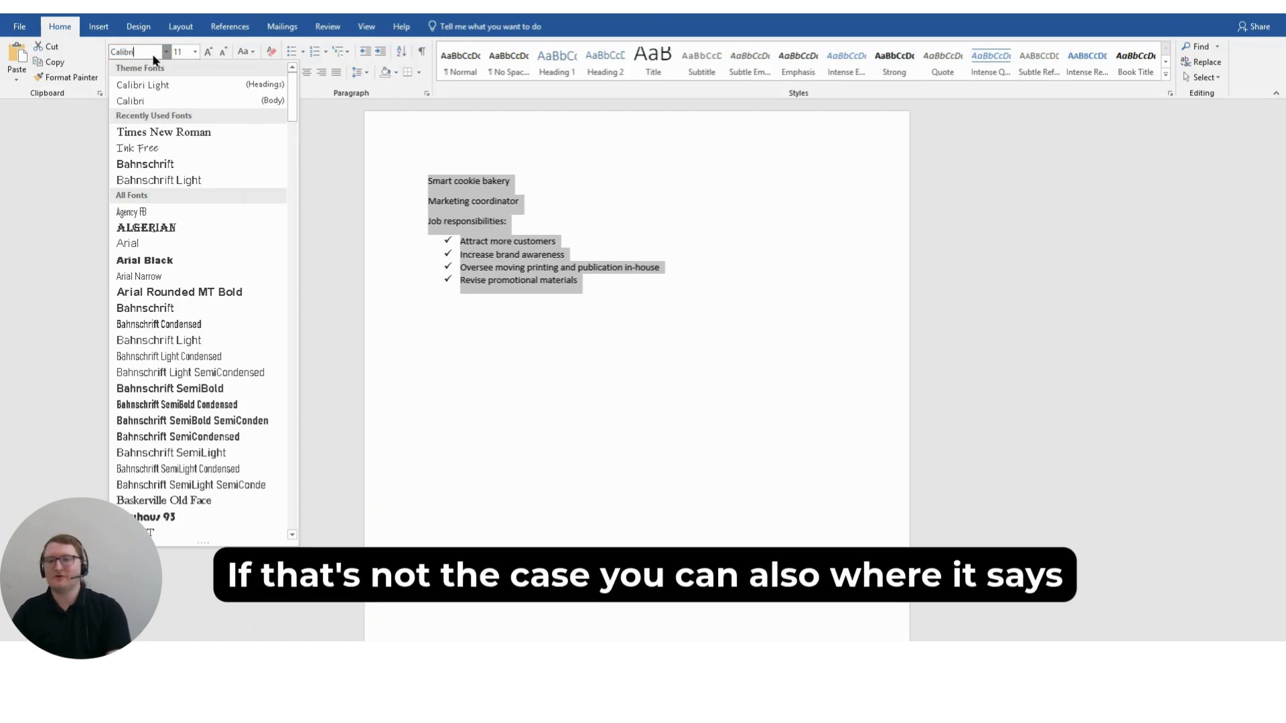
pyautogui.press('BackSpace')
pyautogui.press('BackSpace')
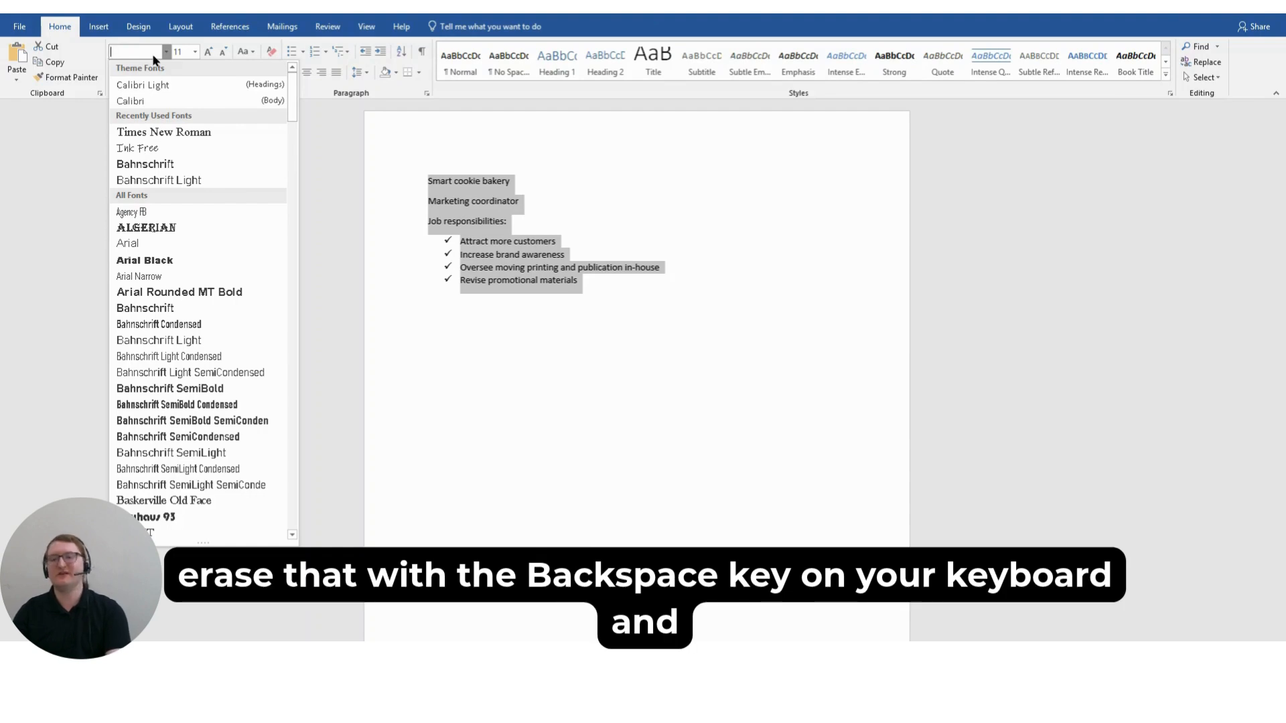
pyautogui.write('Times New Ro')
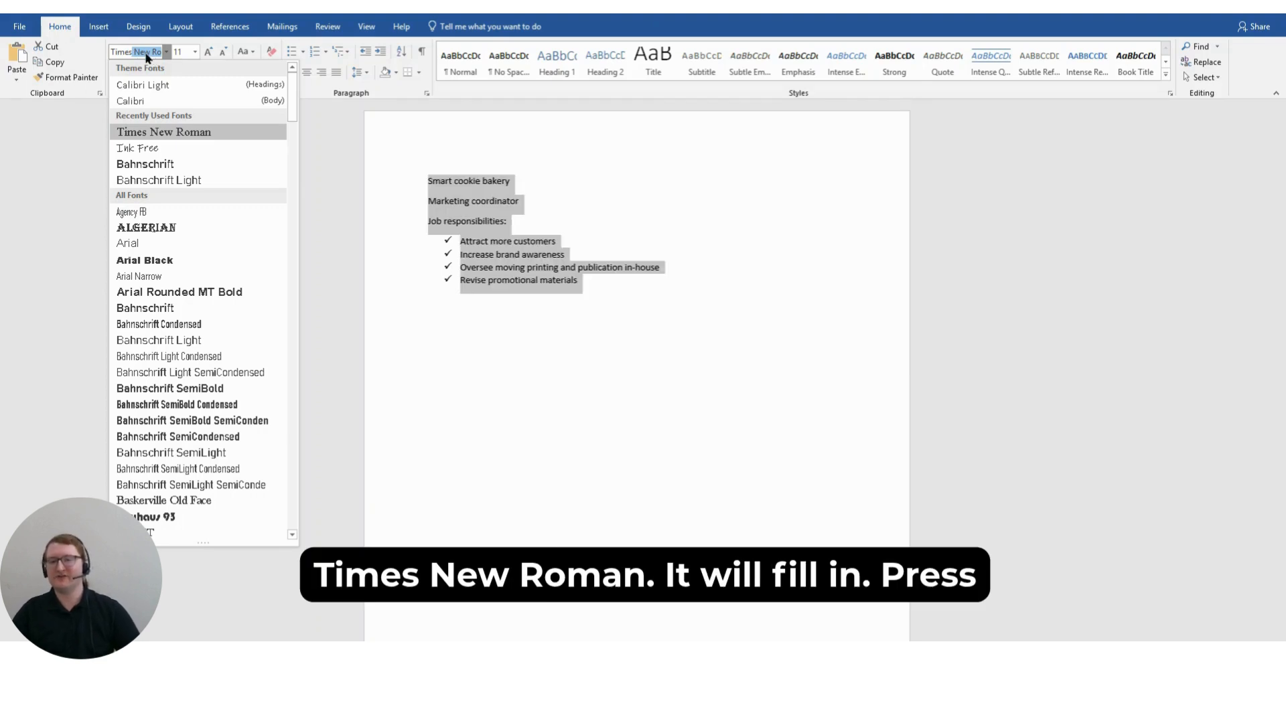
pyautogui.press('Return')
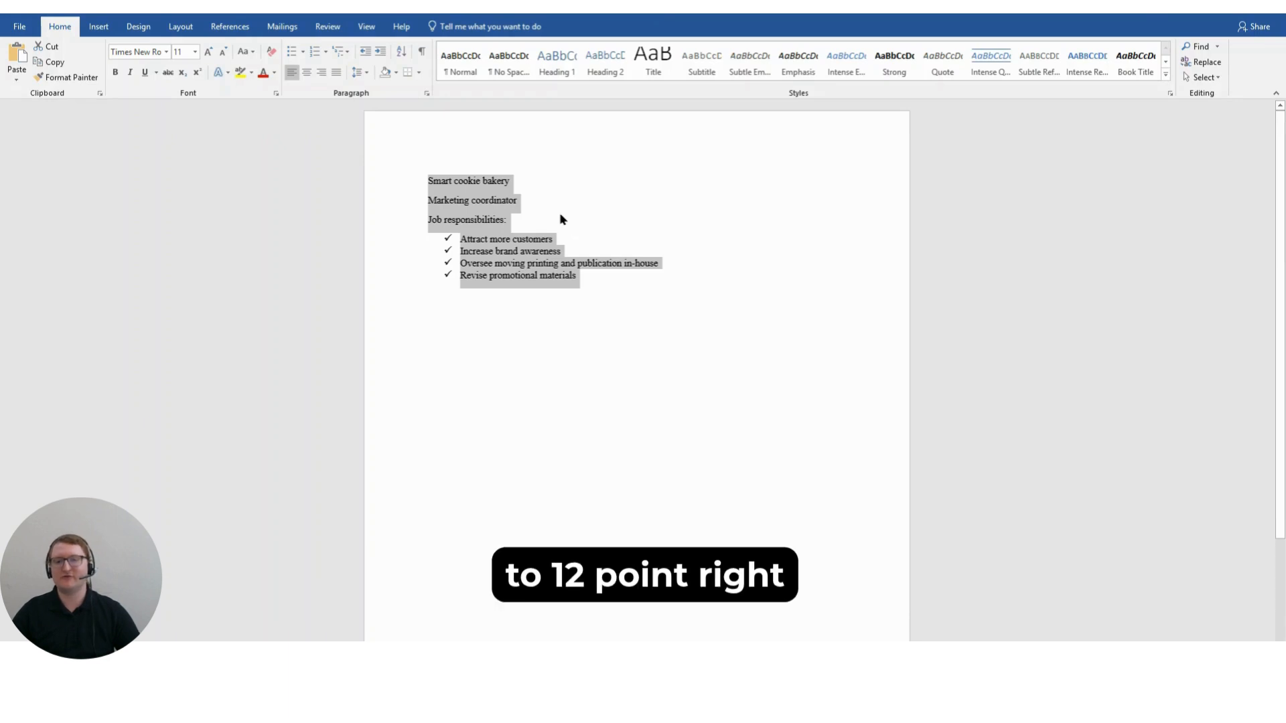
# Set the font size of all the selected text to 12 points.
pyautogui.click(184, 52)
pyautogui.write('12')
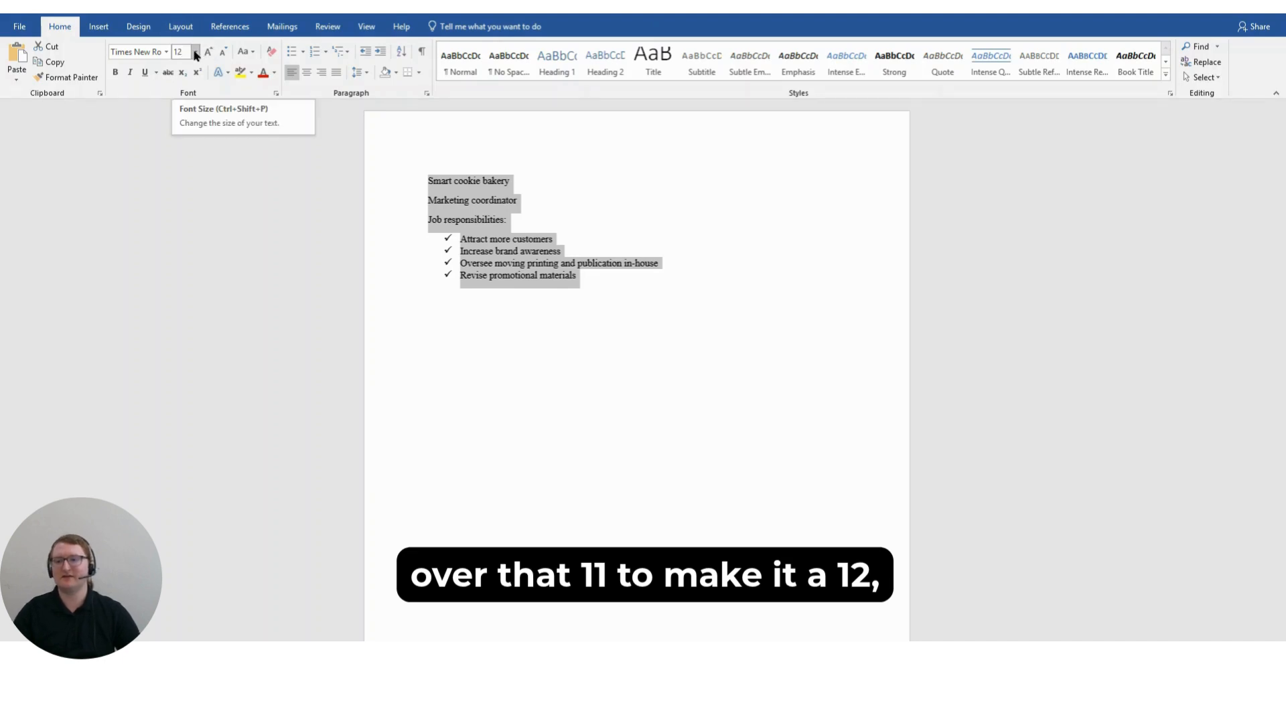
pyautogui.click(196, 52)
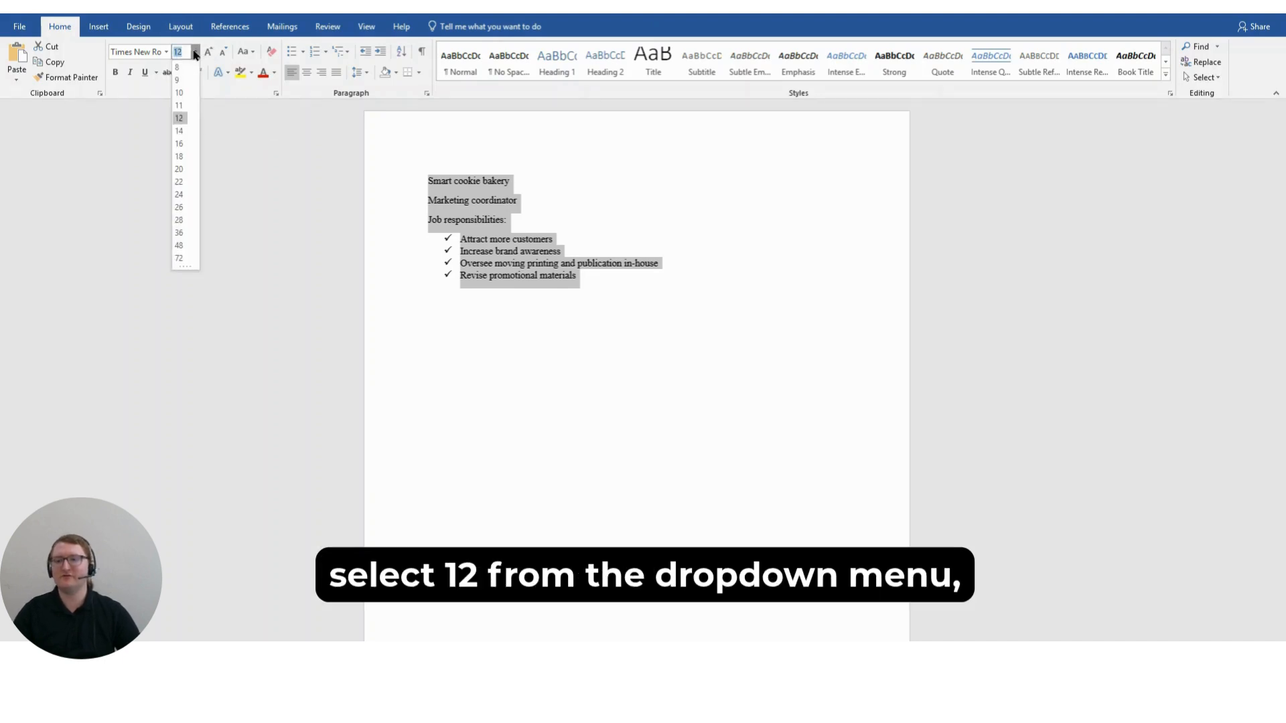
pyautogui.click(181, 119)
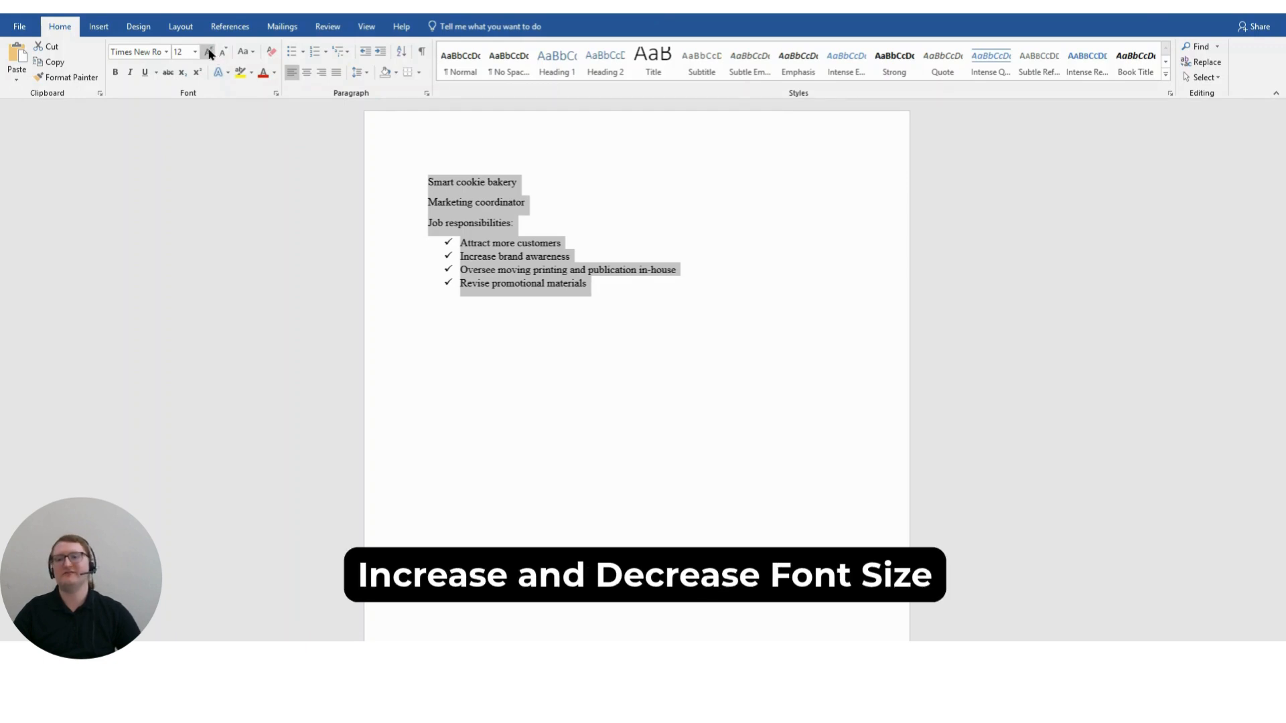
# Try the Increase Font Size and Decrease Font Size commands on the selected text, returning it to 12 points.
pyautogui.click(224, 53)
pyautogui.click(208, 54)
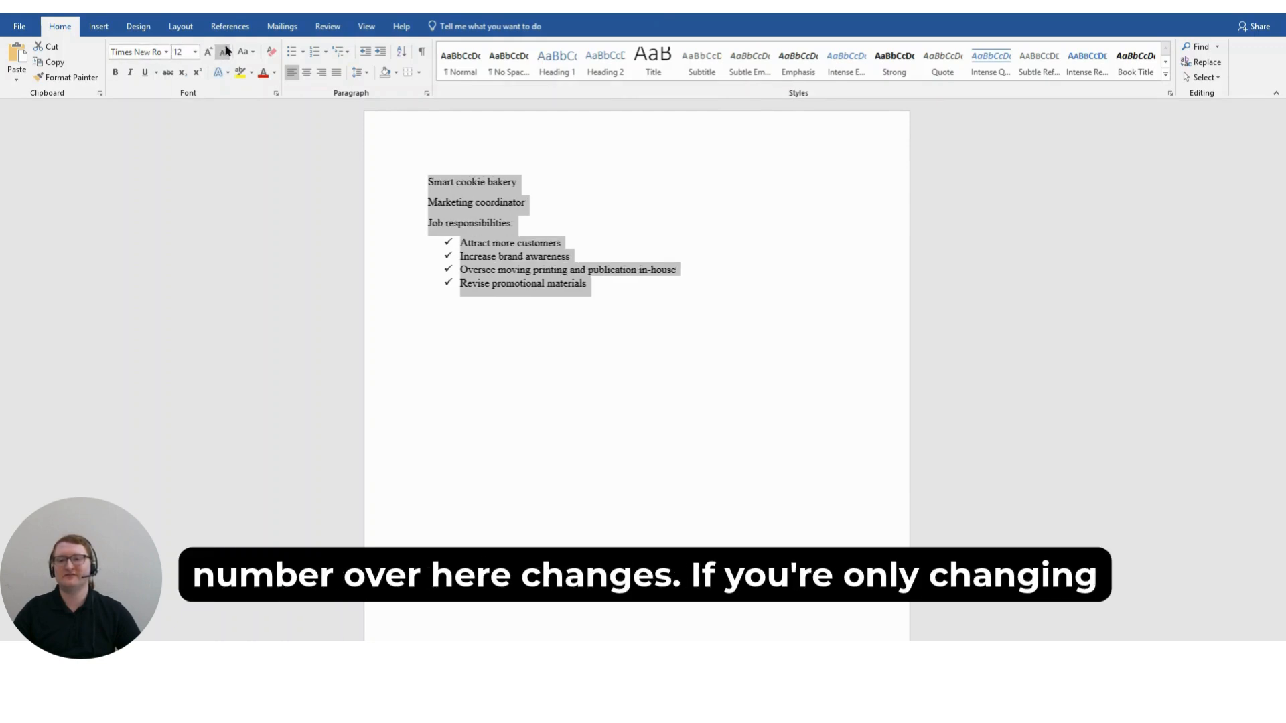
pyautogui.click(224, 52)
pyautogui.click(205, 52)
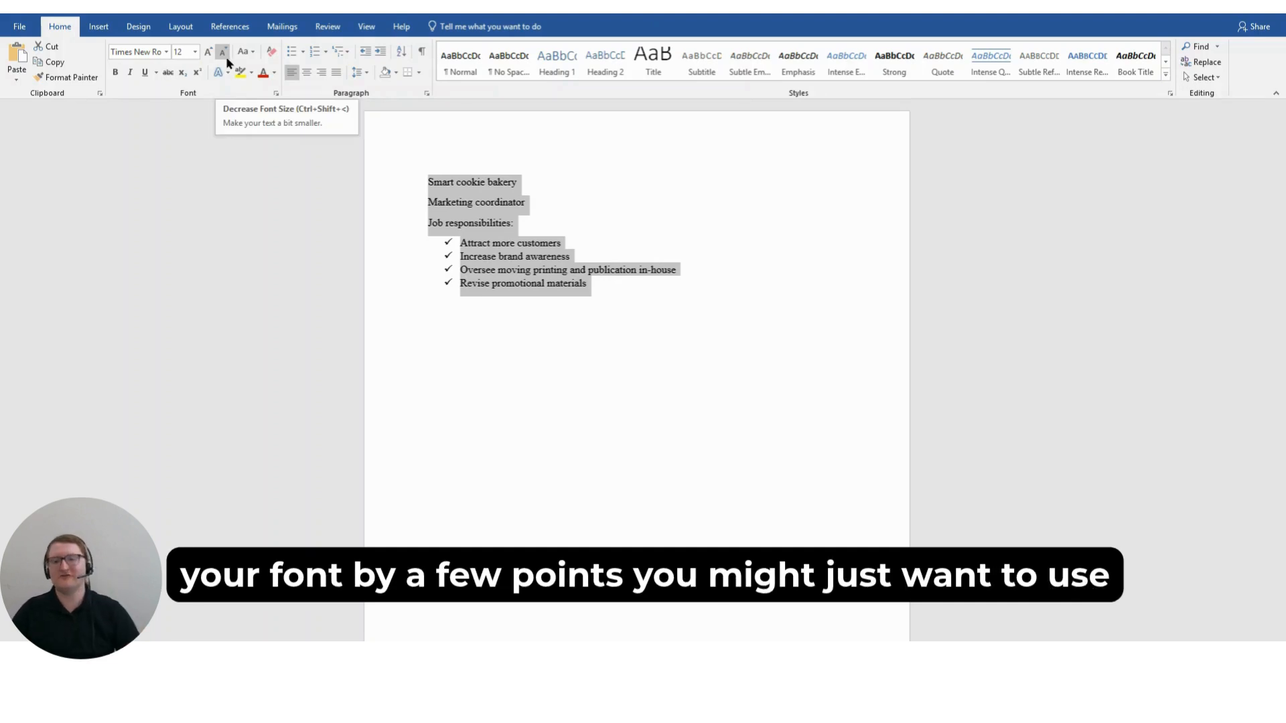
pyautogui.click(208, 52)
pyautogui.click(223, 52)
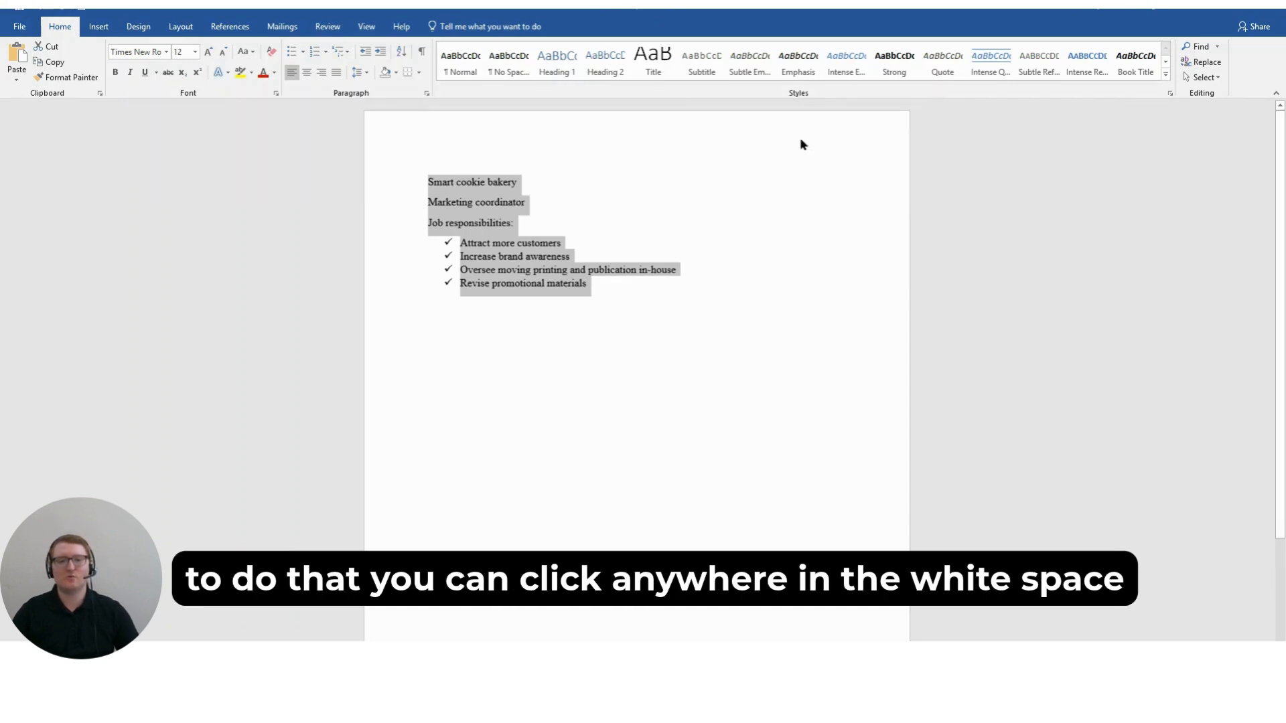
# Remove the space after the paragraphs "Marketing coordinator" and "Job responsibilities:", and clear the selection.
pyautogui.click(737, 198)
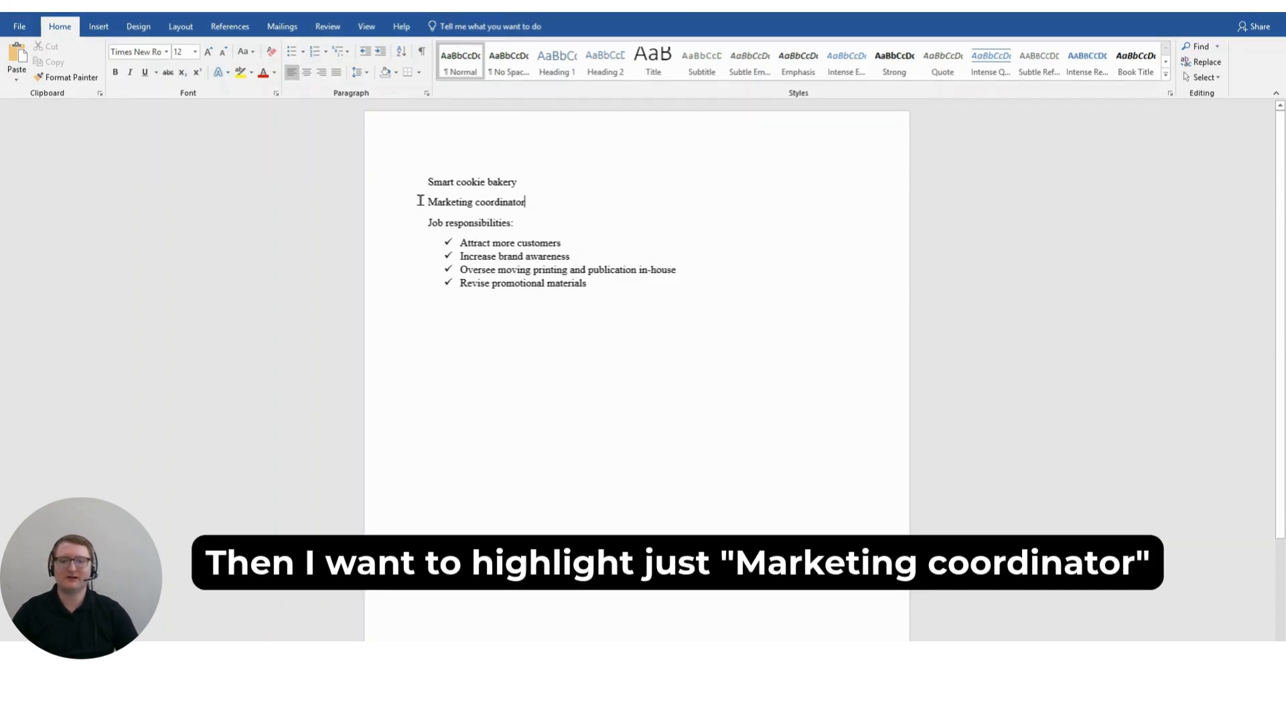
pyautogui.moveTo(420, 201); pyautogui.dragTo(524, 225)
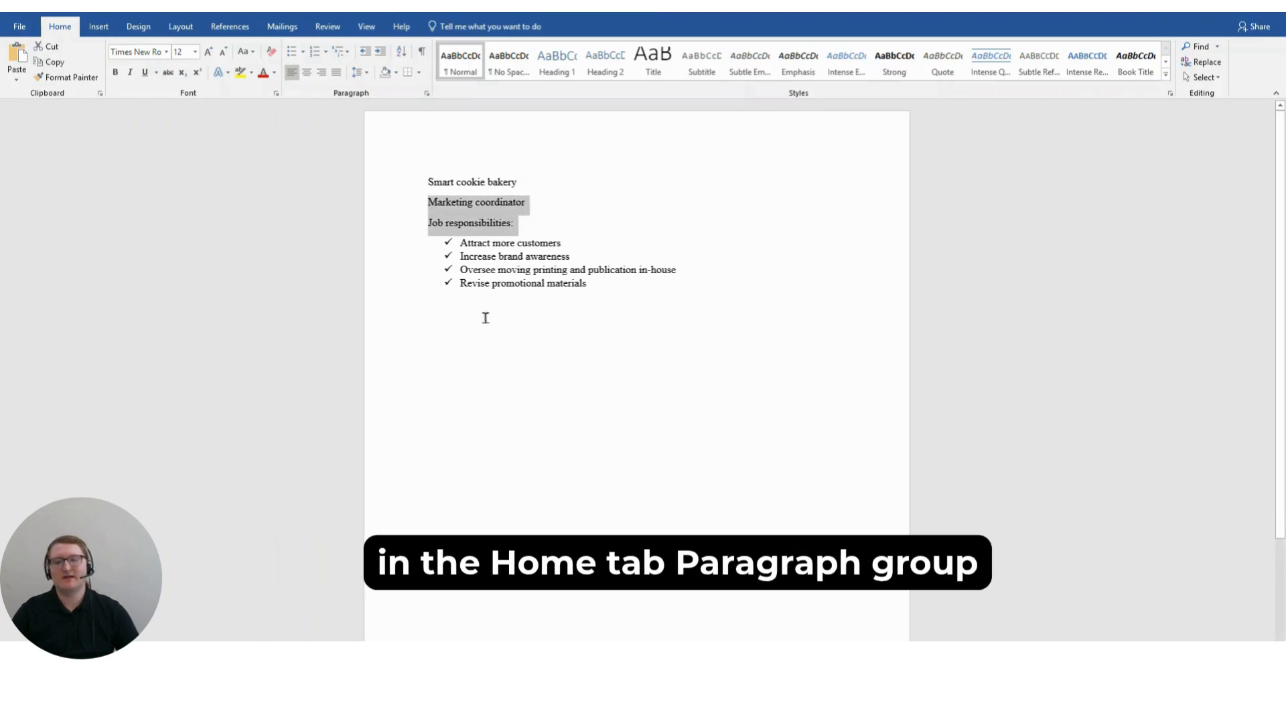
pyautogui.click(362, 74)
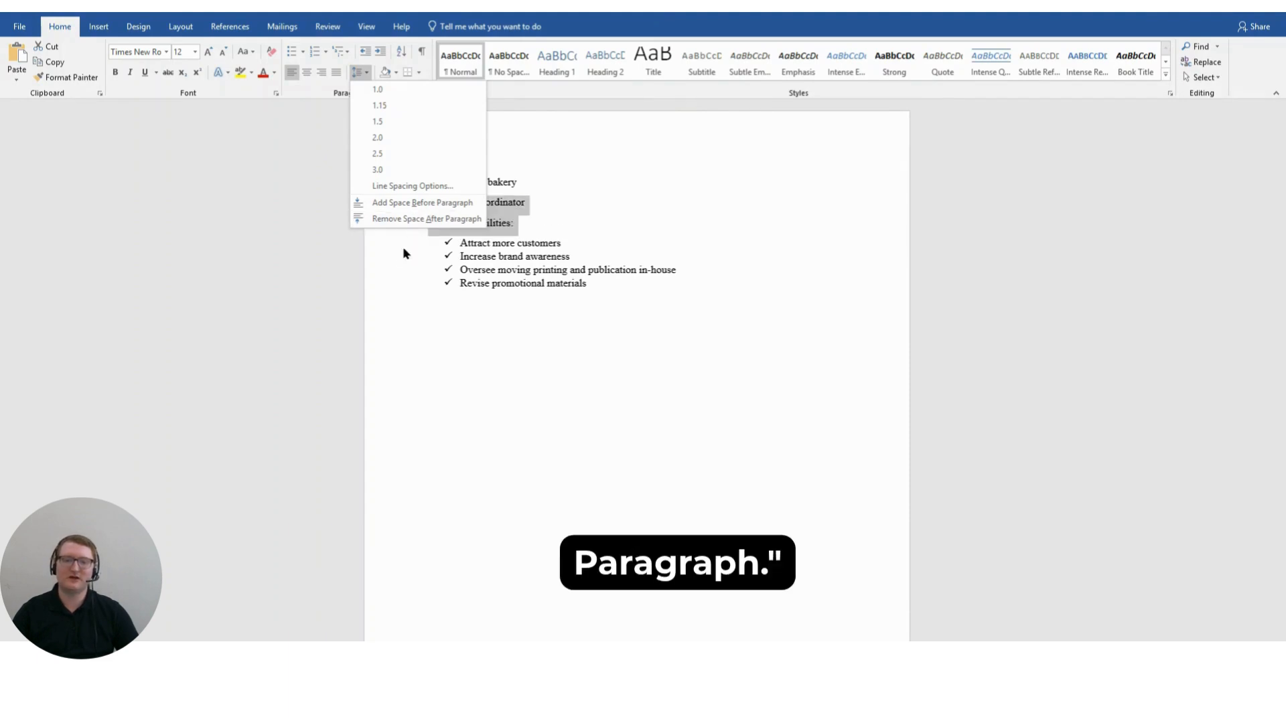
pyautogui.click(450, 221)
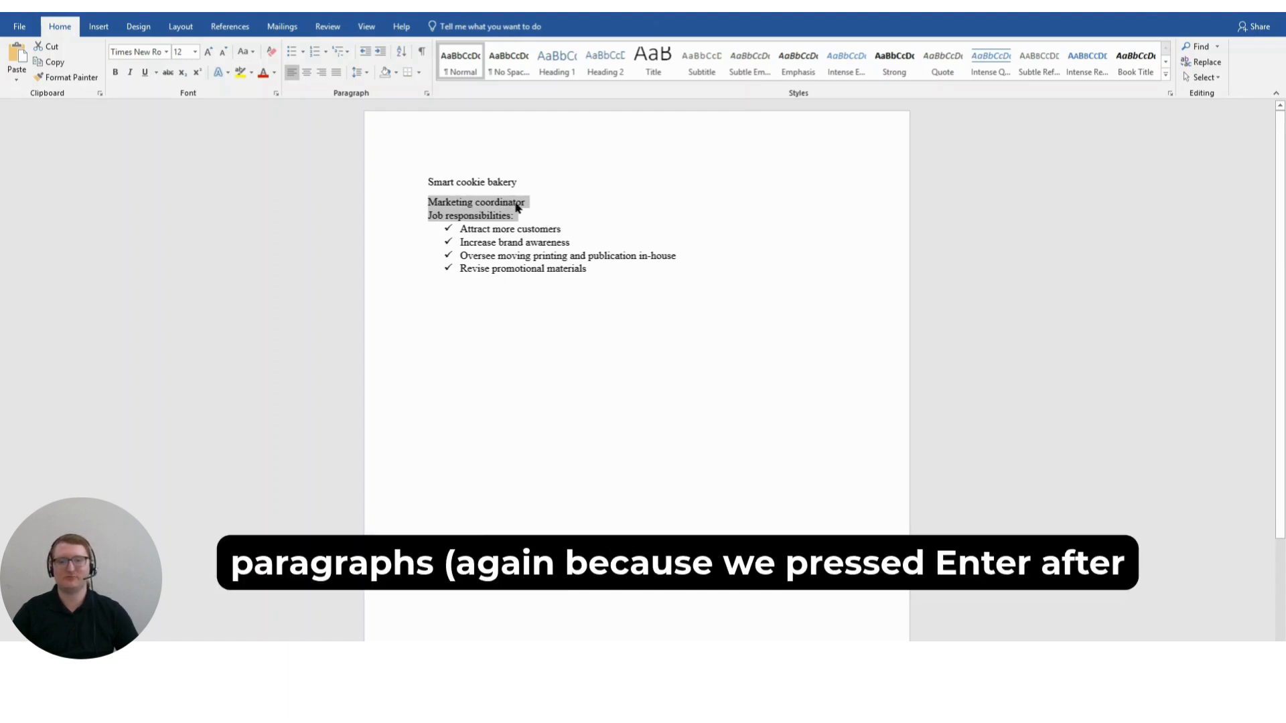
pyautogui.click(559, 181)
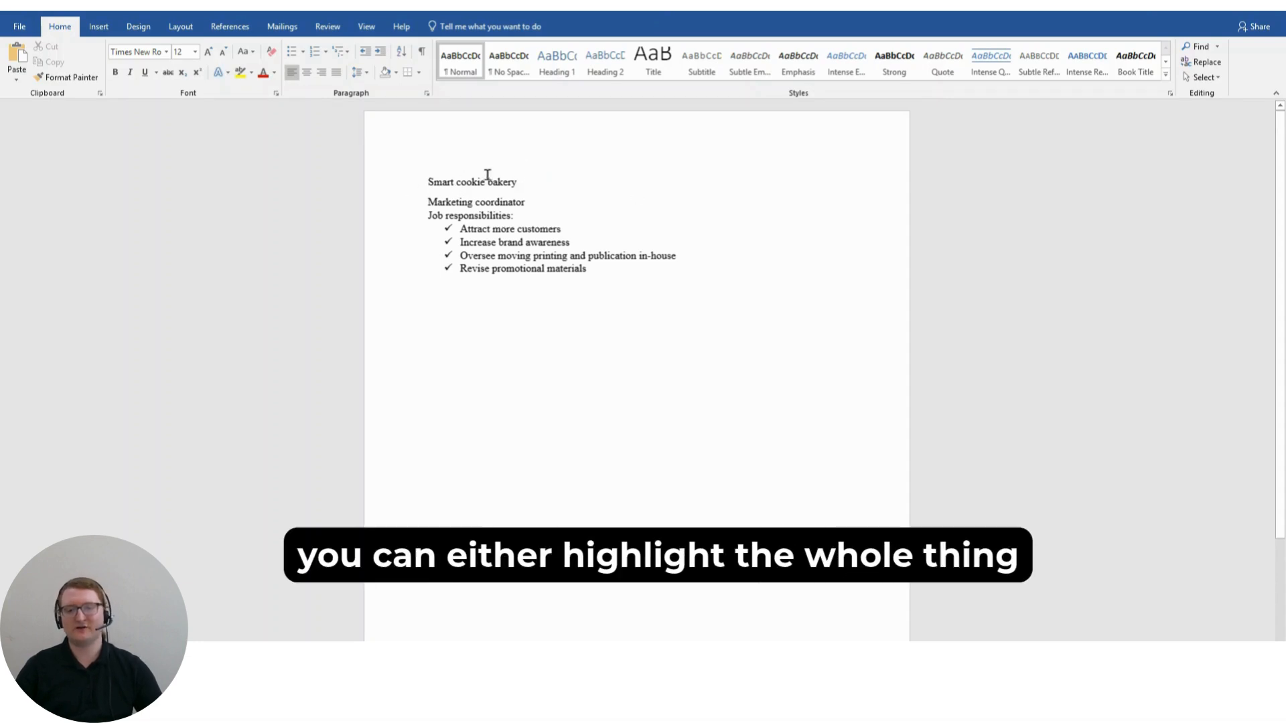
# Change the case of the first line, "Smart cookie bakery", to Capitalize Each Word.
pyautogui.moveTo(428, 181); pyautogui.dragTo(522, 183)
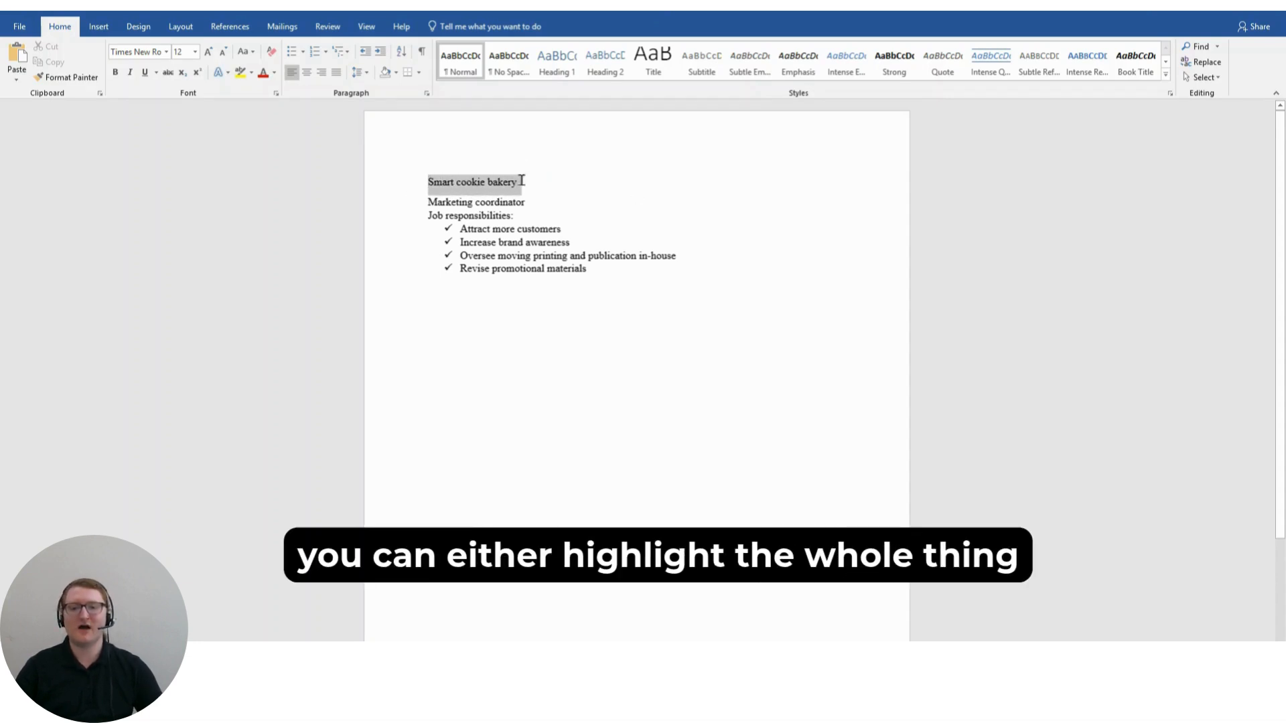
pyautogui.click(473, 180)
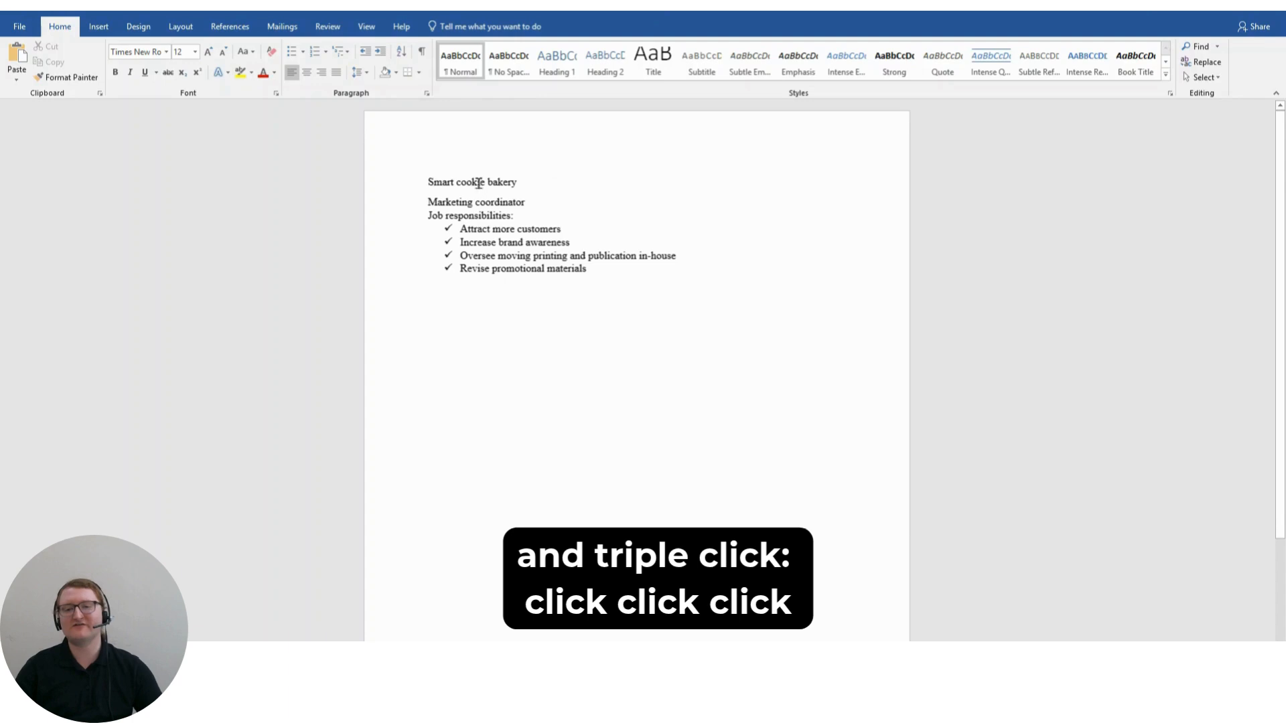
pyautogui.tripleClick(473, 183)
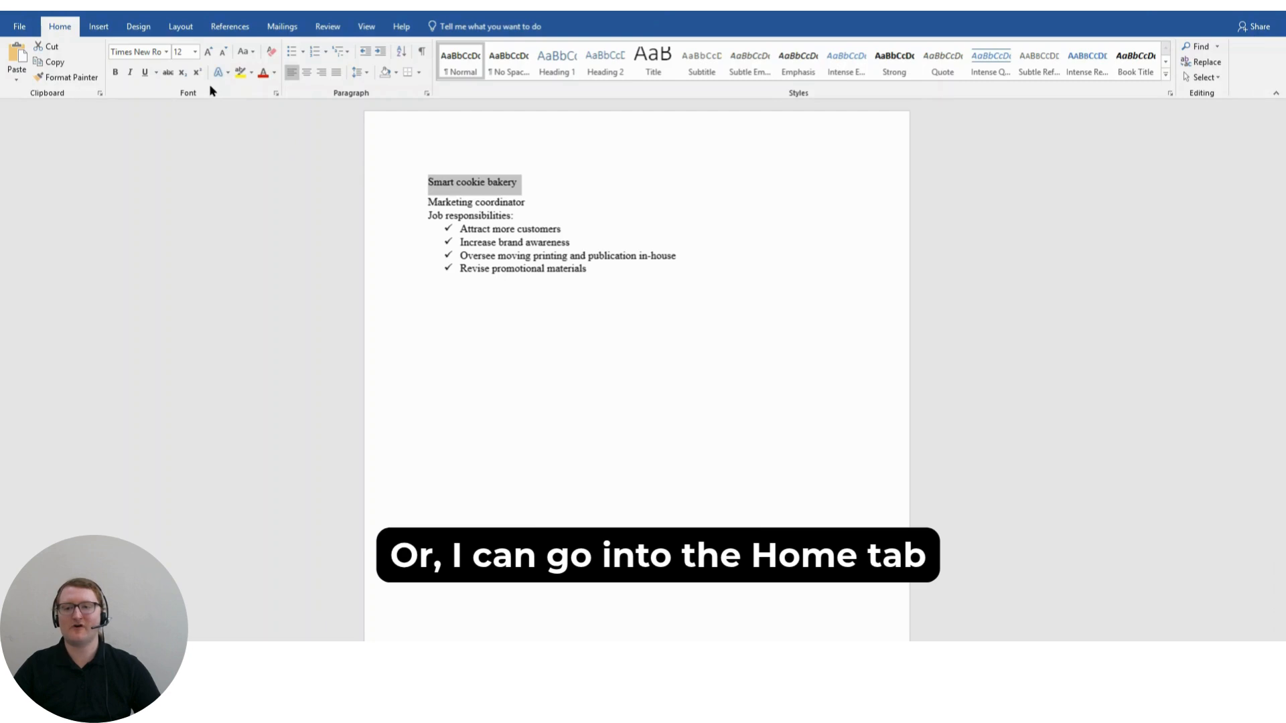
pyautogui.click(245, 52)
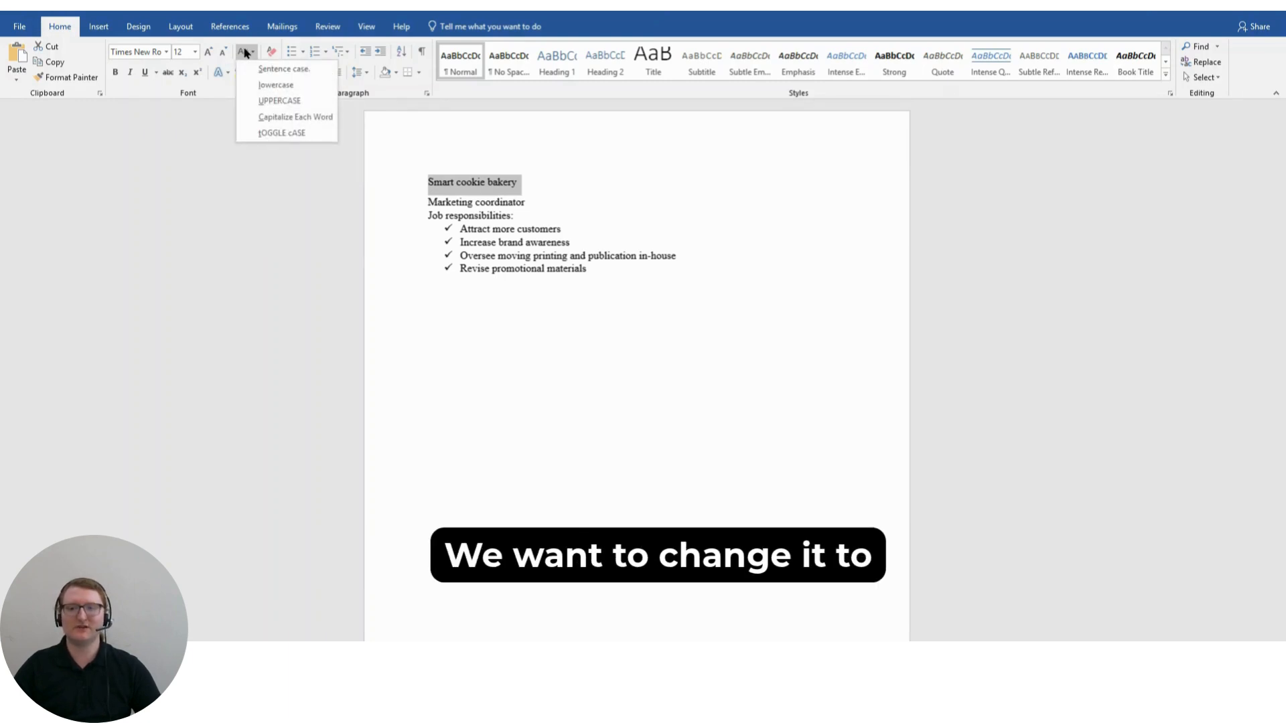
pyautogui.click(297, 118)
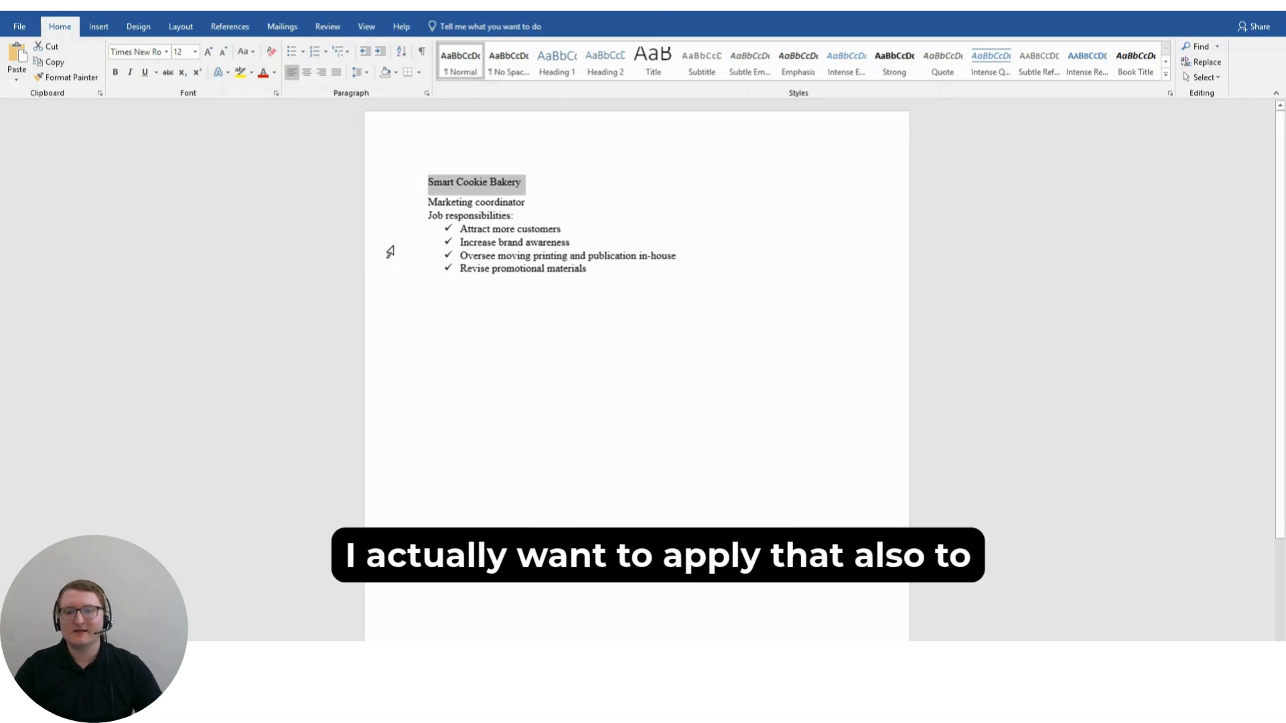
# Apply Capitalize Each Word to the line "Marketing coordinator" and clear the selection.
pyautogui.moveTo(528, 202); pyautogui.dragTo(413, 203)
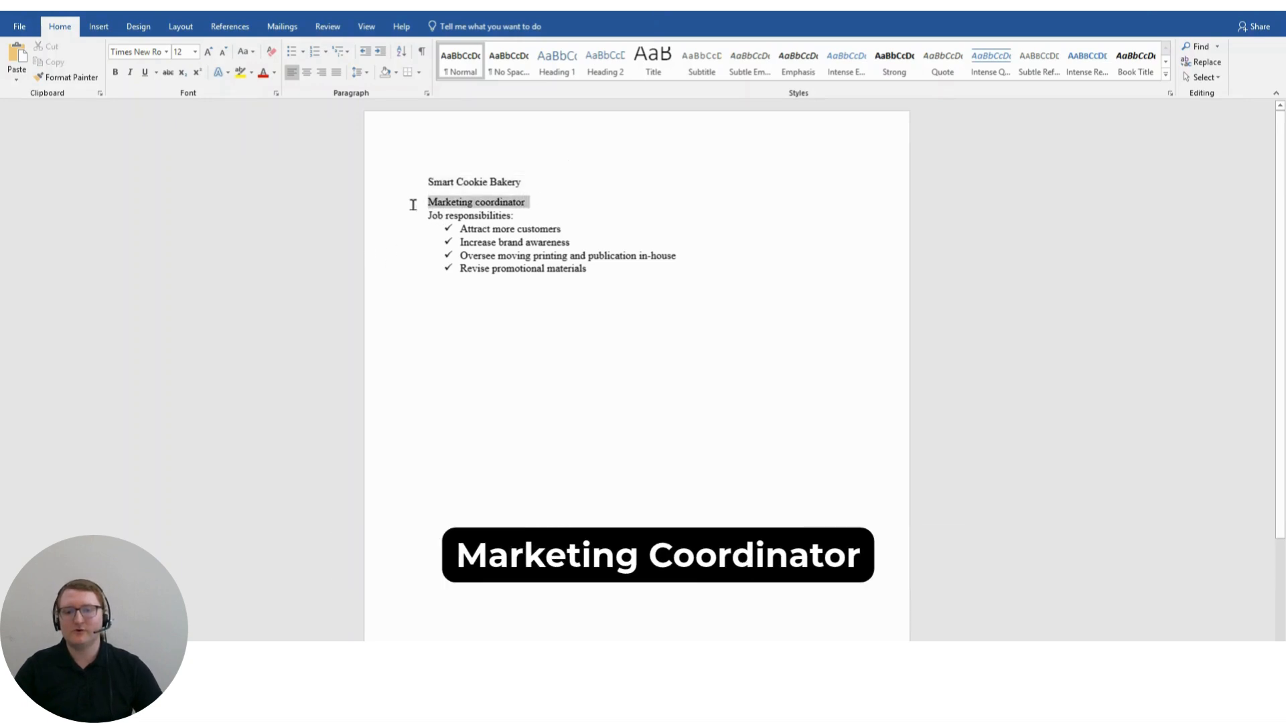
pyautogui.click(247, 52)
pyautogui.click(311, 124)
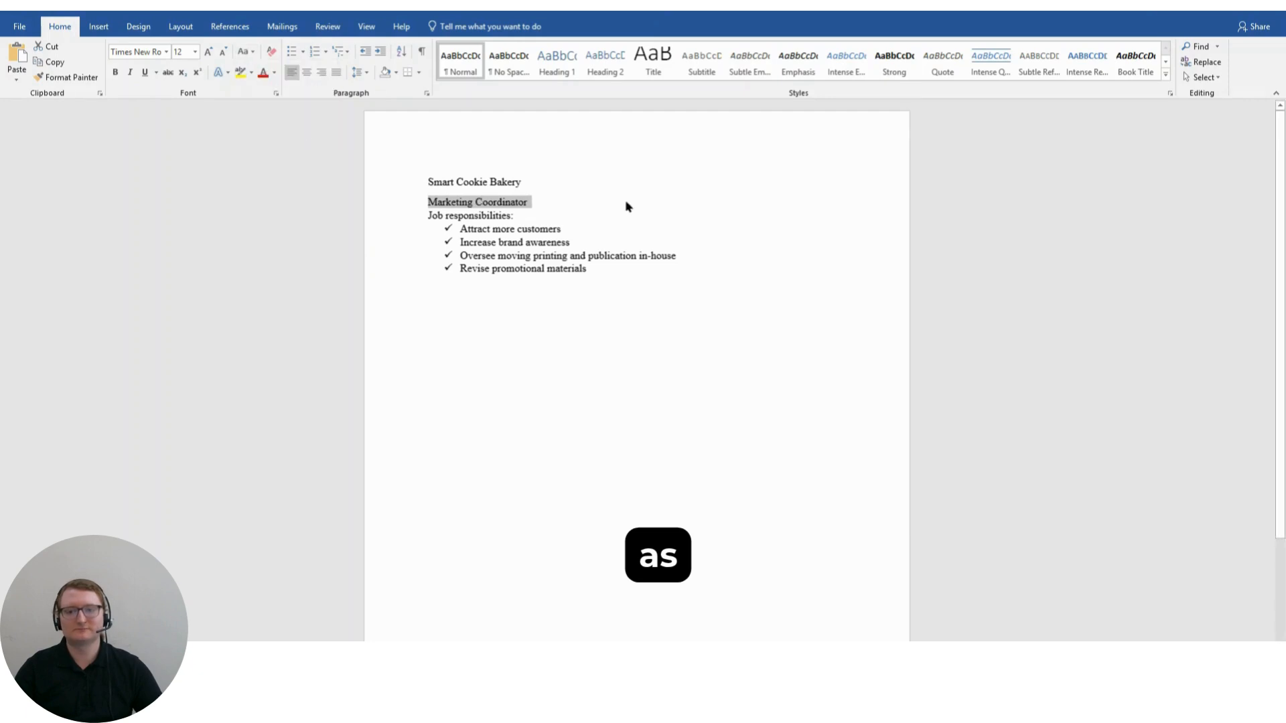
pyautogui.click(548, 189)
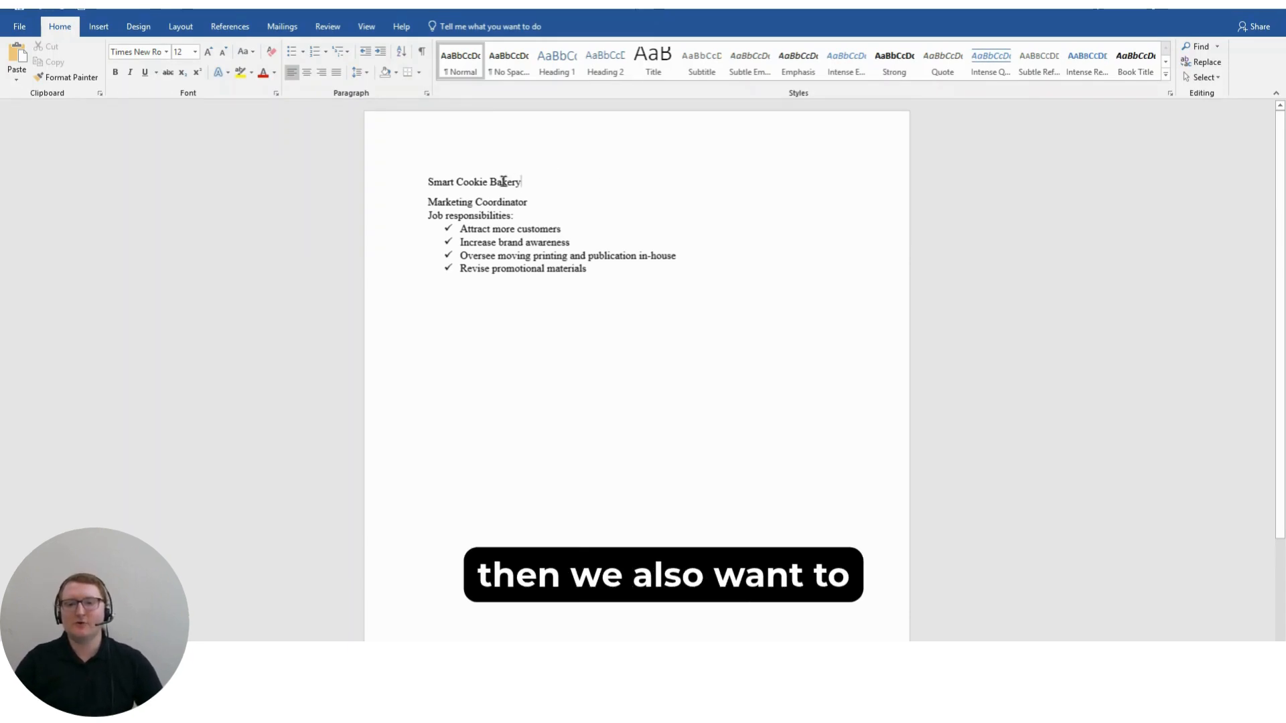
# Center the title line "Smart Cookie Bakery" and make it bold.
pyautogui.moveTo(526, 185); pyautogui.dragTo(428, 182)
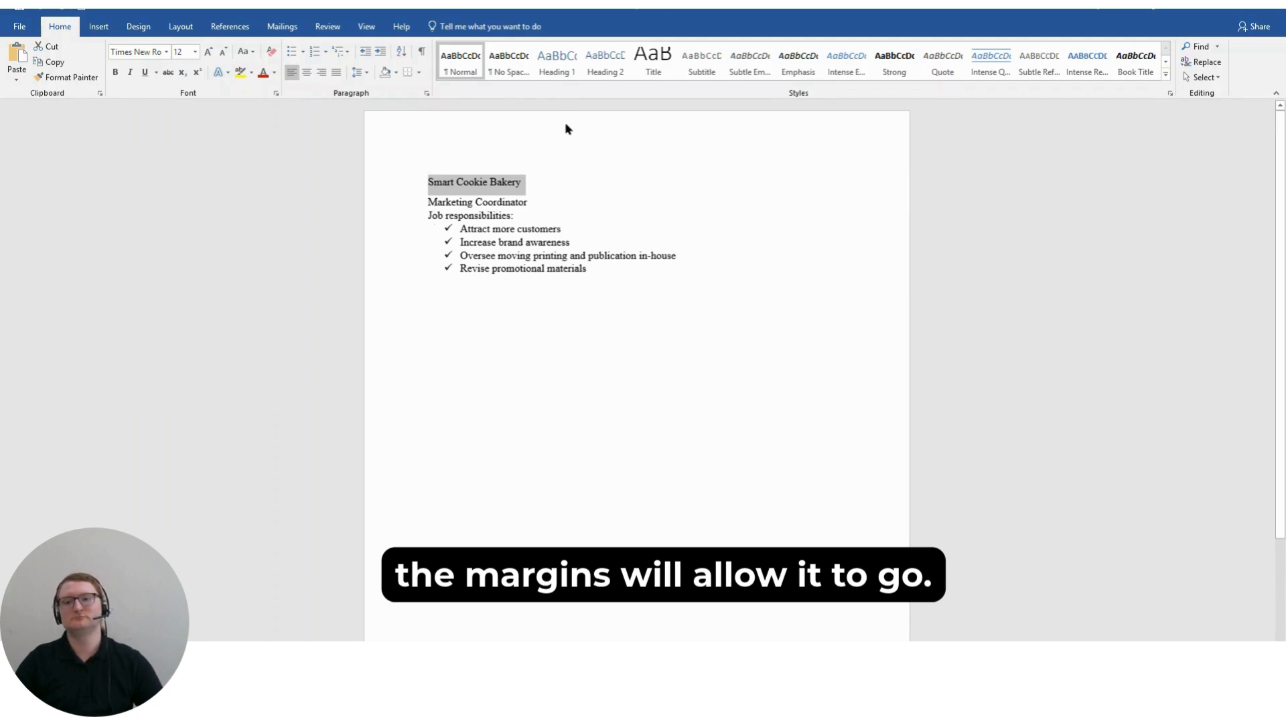
pyautogui.click(306, 74)
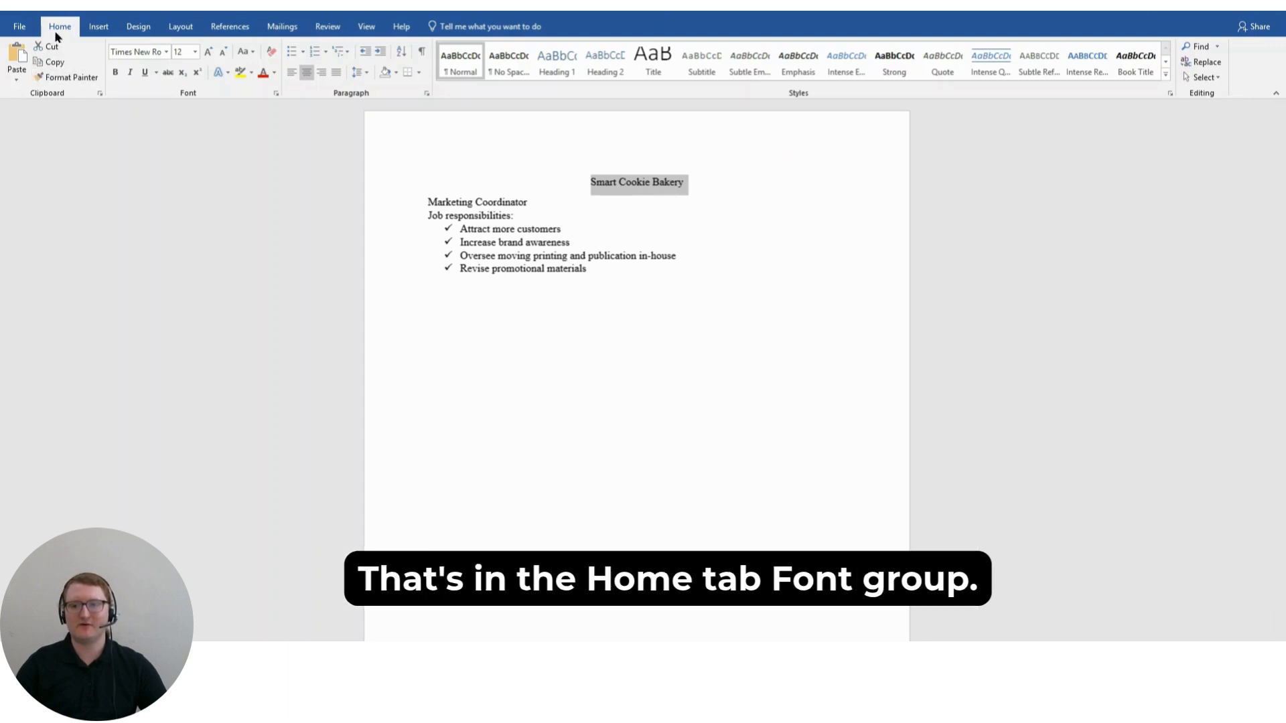
pyautogui.click(116, 72)
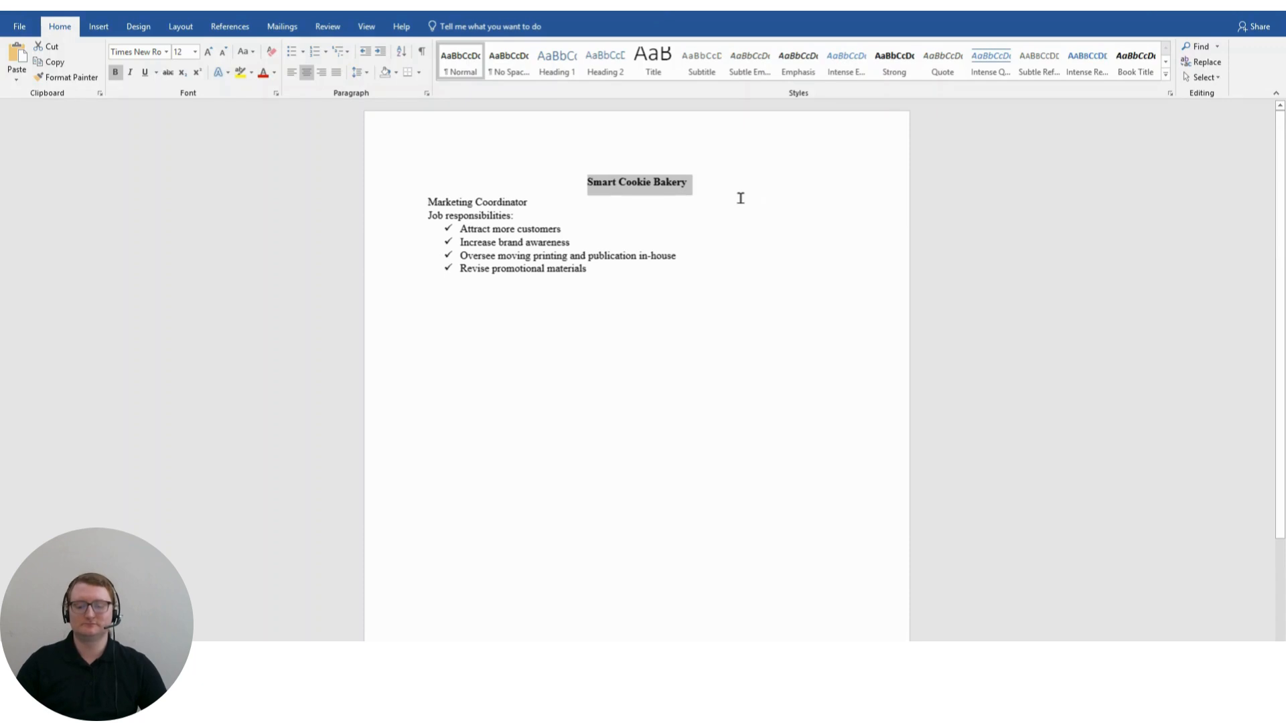
# Underline the line "Marketing Coordinator" and italicize the line "Job responsibilities:".
pyautogui.moveTo(529, 202); pyautogui.dragTo(429, 201)
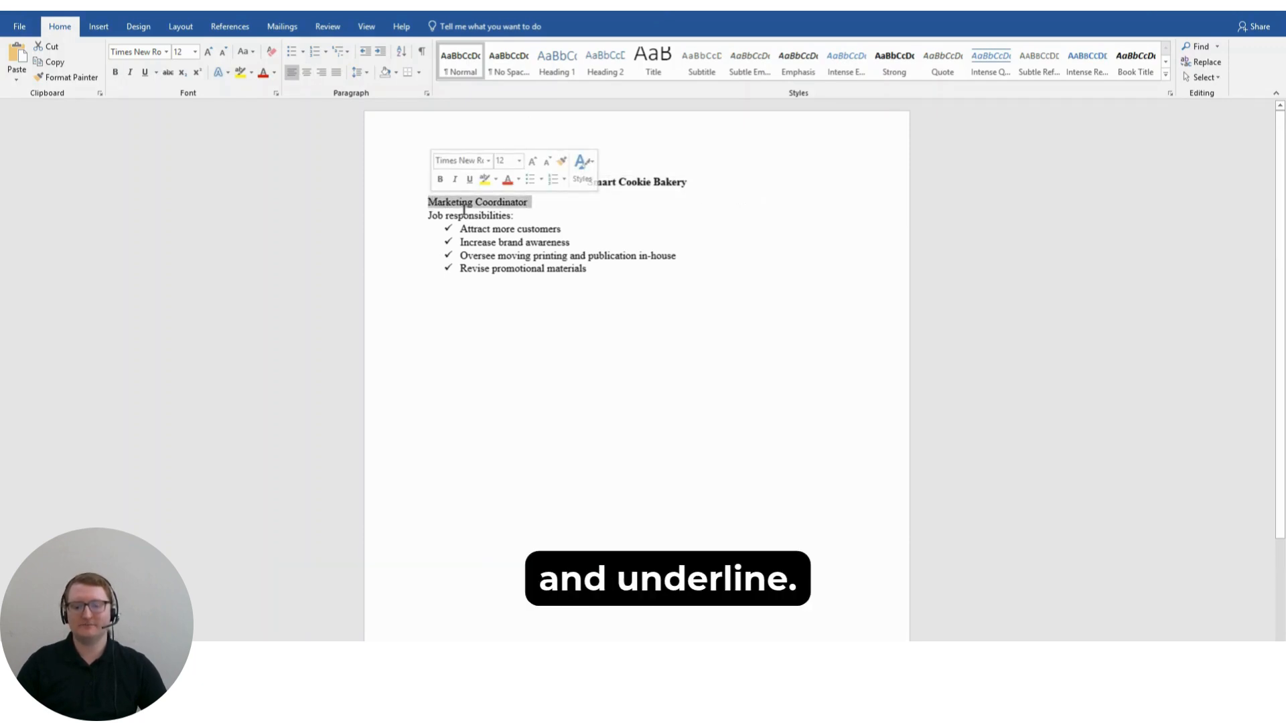
pyautogui.click(146, 74)
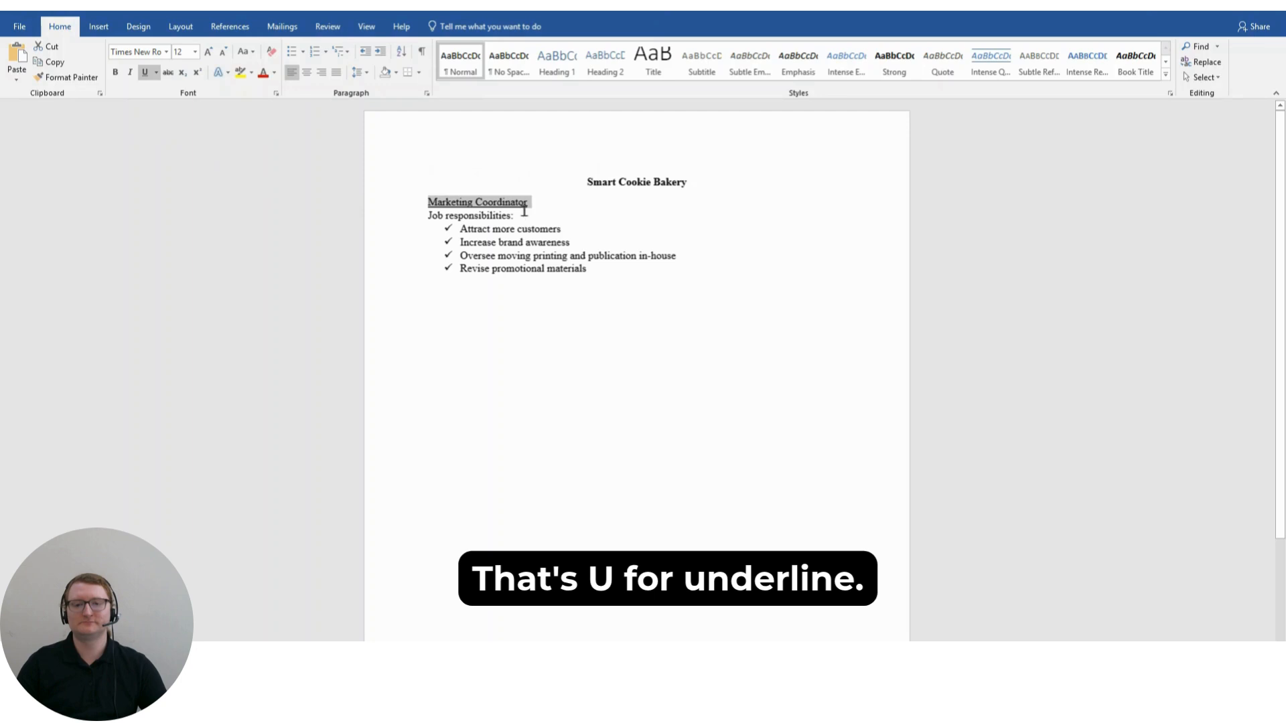
pyautogui.moveTo(523, 214); pyautogui.dragTo(435, 216)
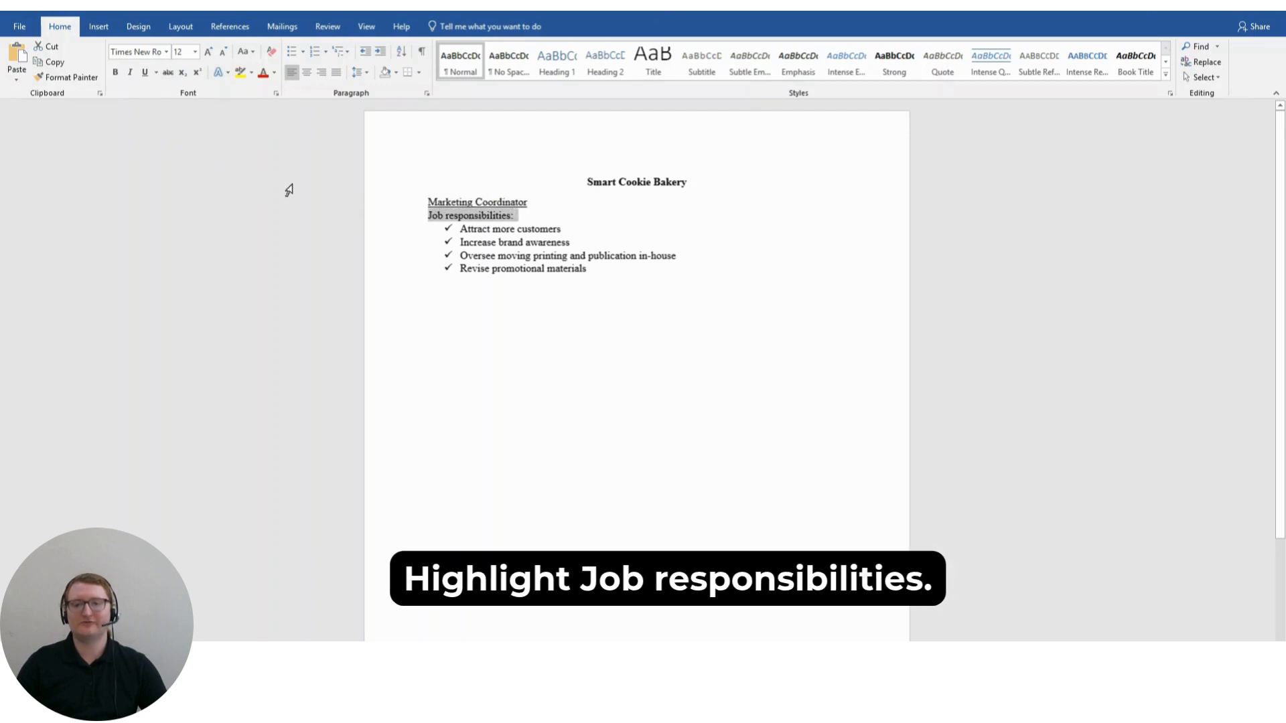
pyautogui.click(130, 72)
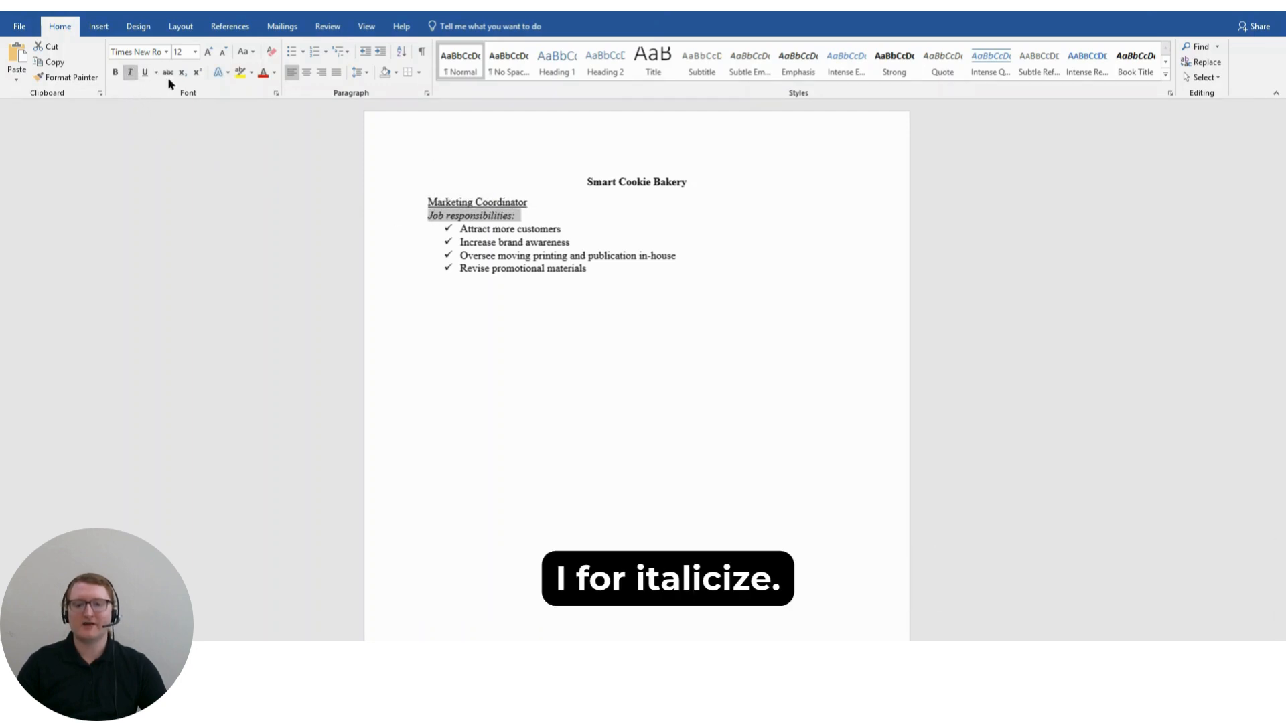
# Place the cursor in the empty space below the bulleted list and insert a page break there.
pyautogui.click(565, 203)
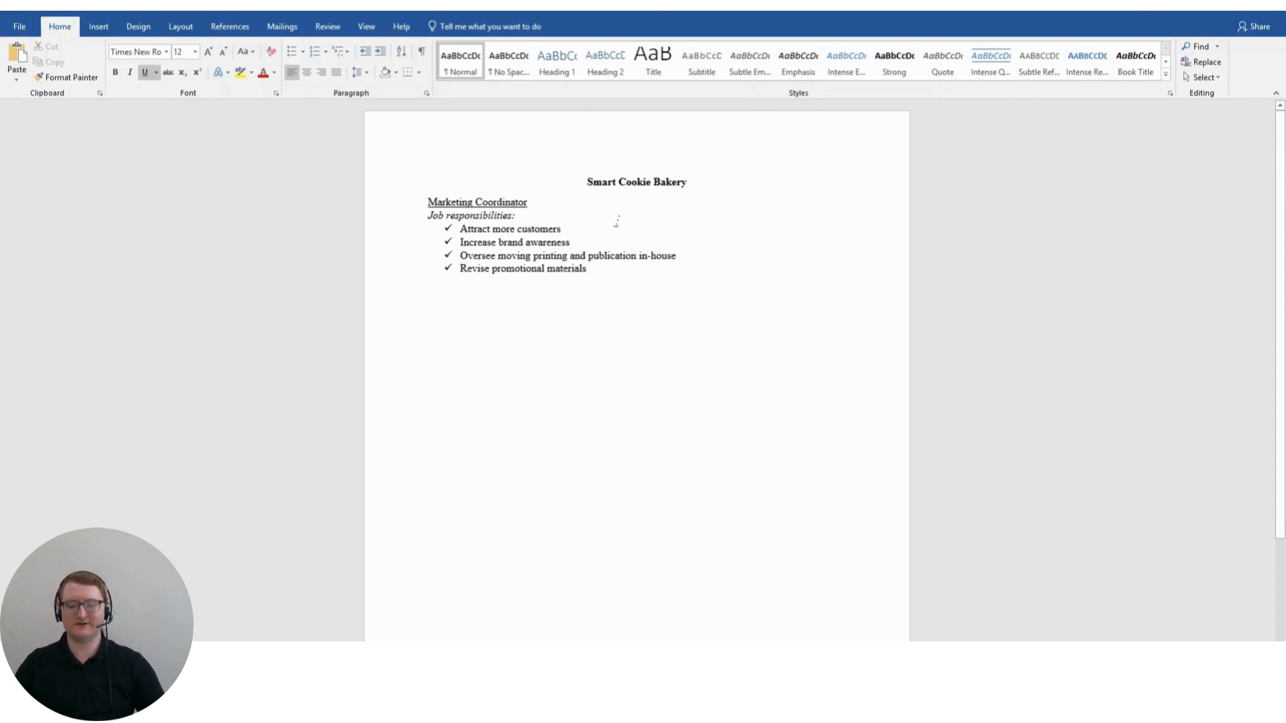
pyautogui.click(473, 335)
pyautogui.click(472, 335)
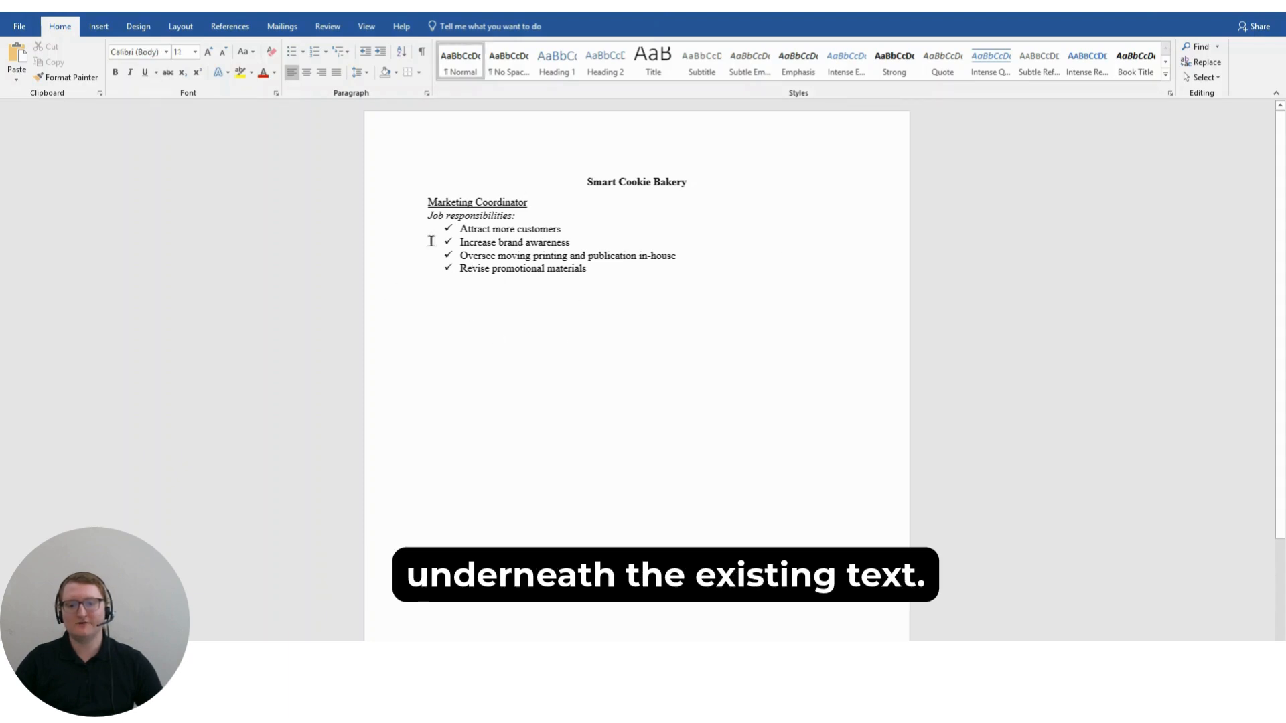
pyautogui.click(471, 328)
pyautogui.doubleClick(471, 327)
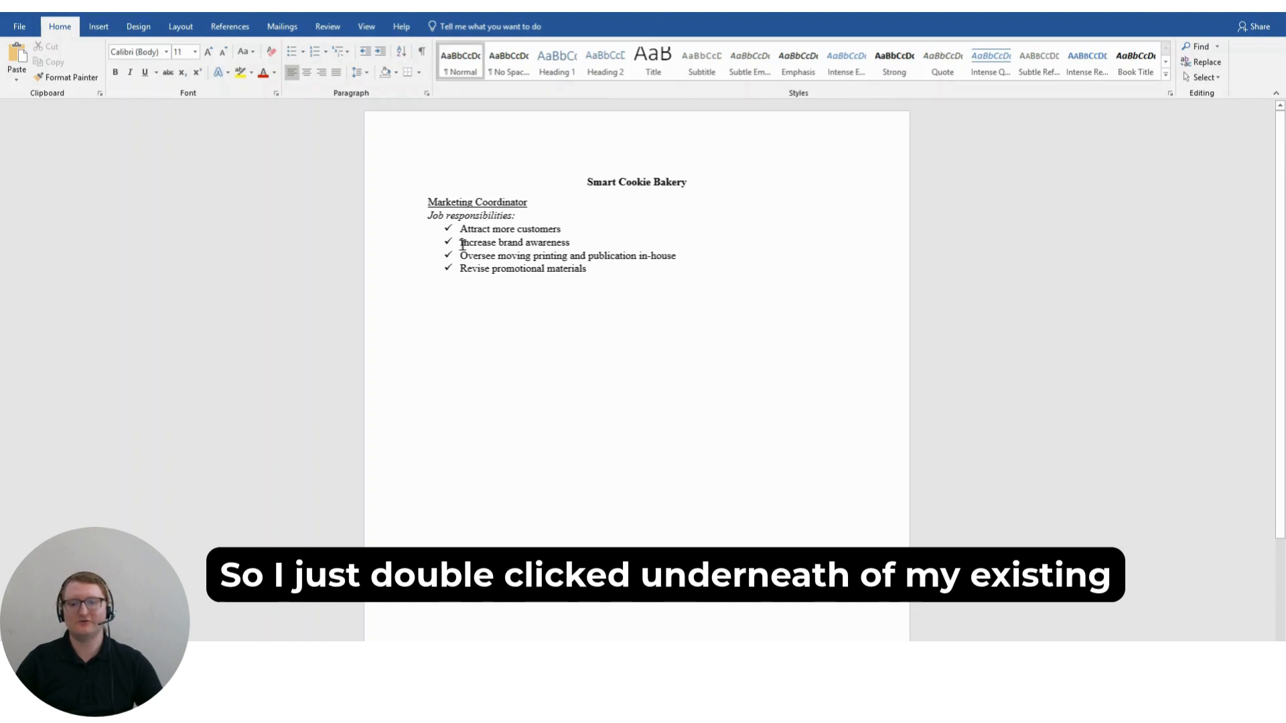
pyautogui.click(463, 355)
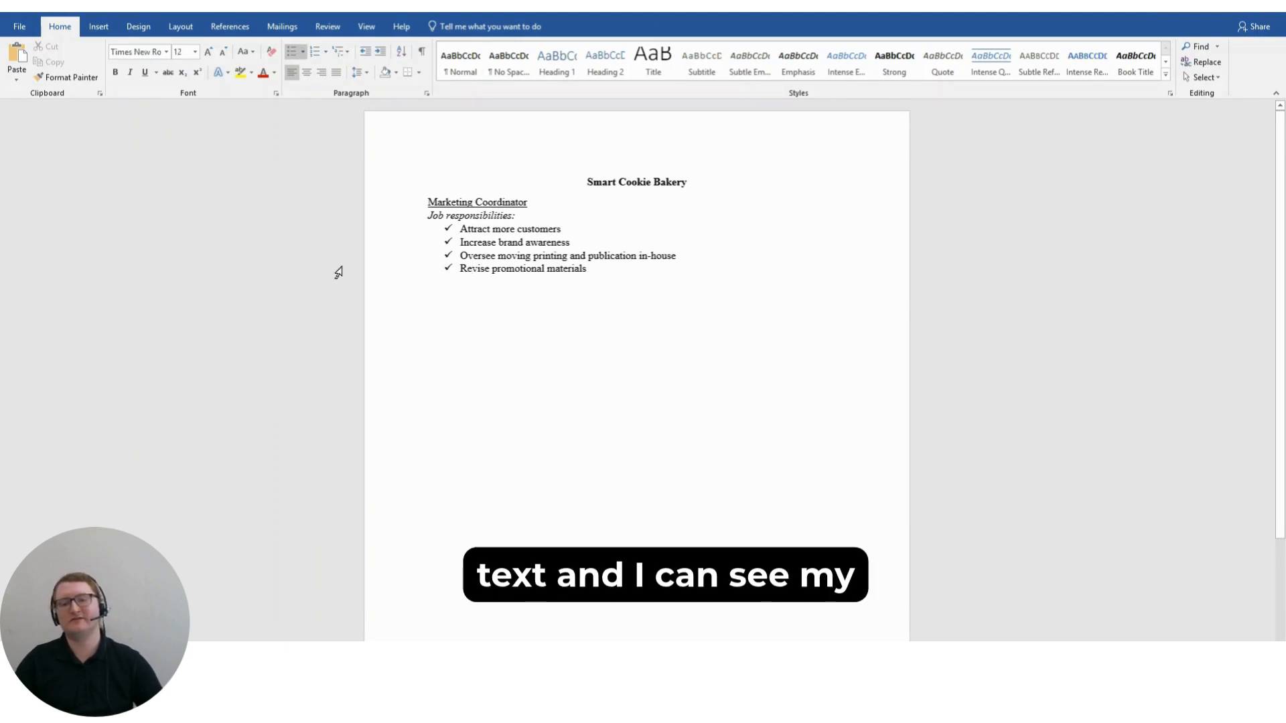
pyautogui.press('Right')
pyautogui.press('Right')
pyautogui.click(501, 333)
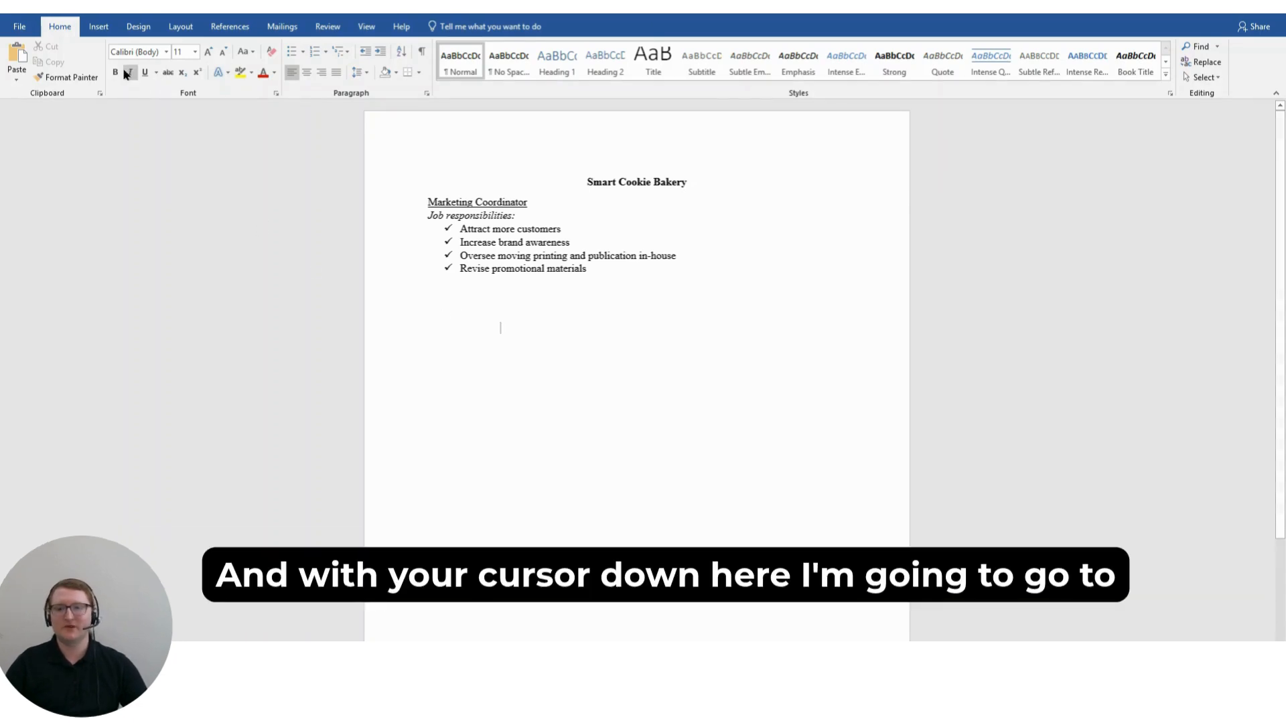
pyautogui.click(98, 27)
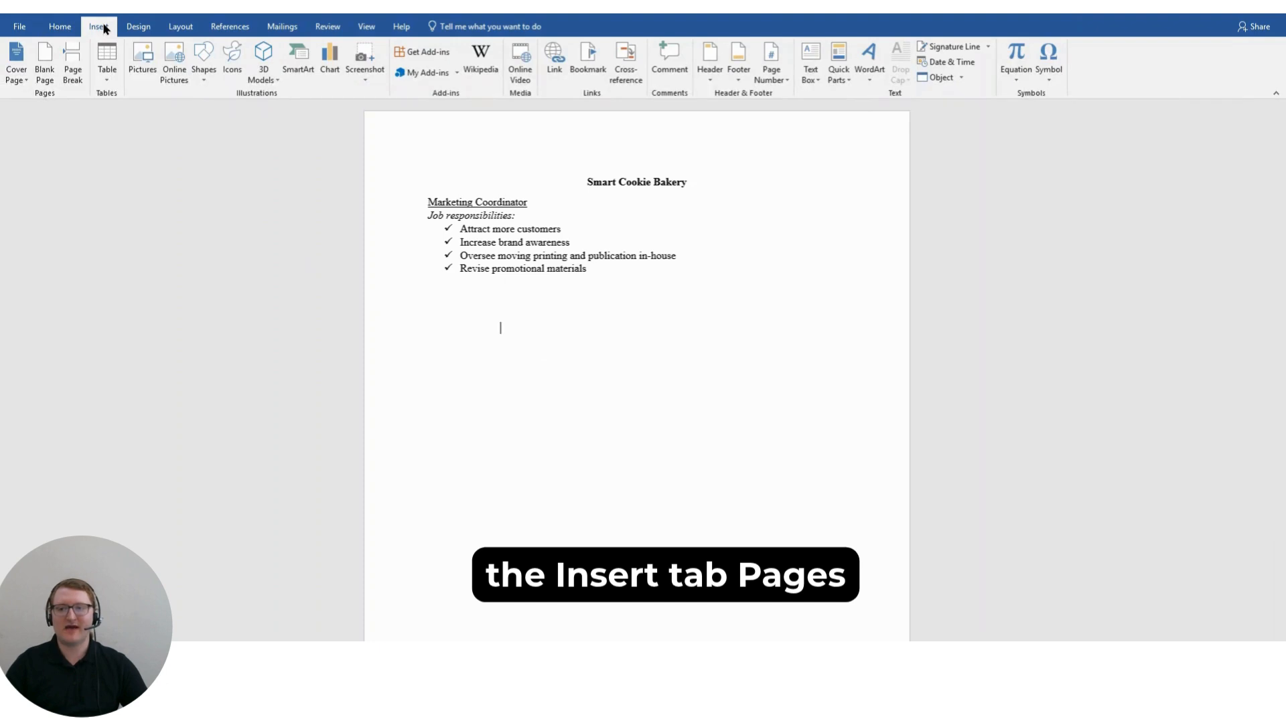
pyautogui.click(73, 62)
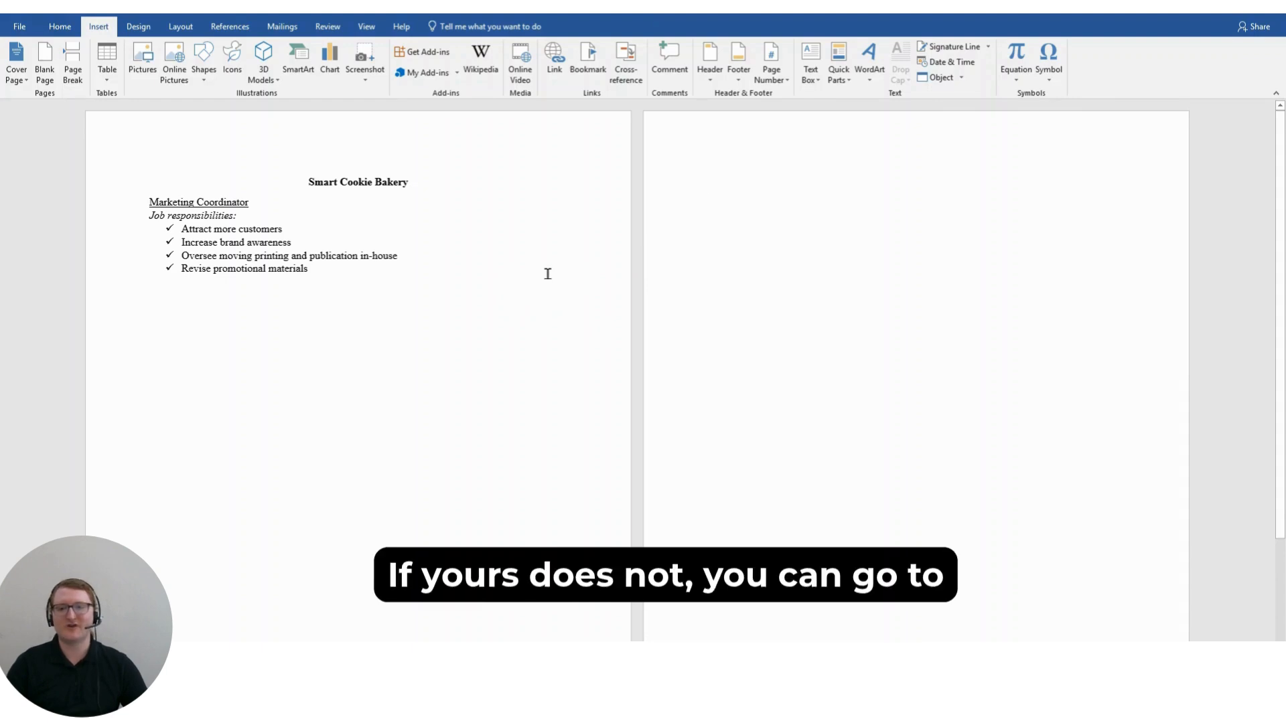
# View the document in the One Page layout, look through its pages, and switch to the Multiple Pages view.
pyautogui.click(368, 27)
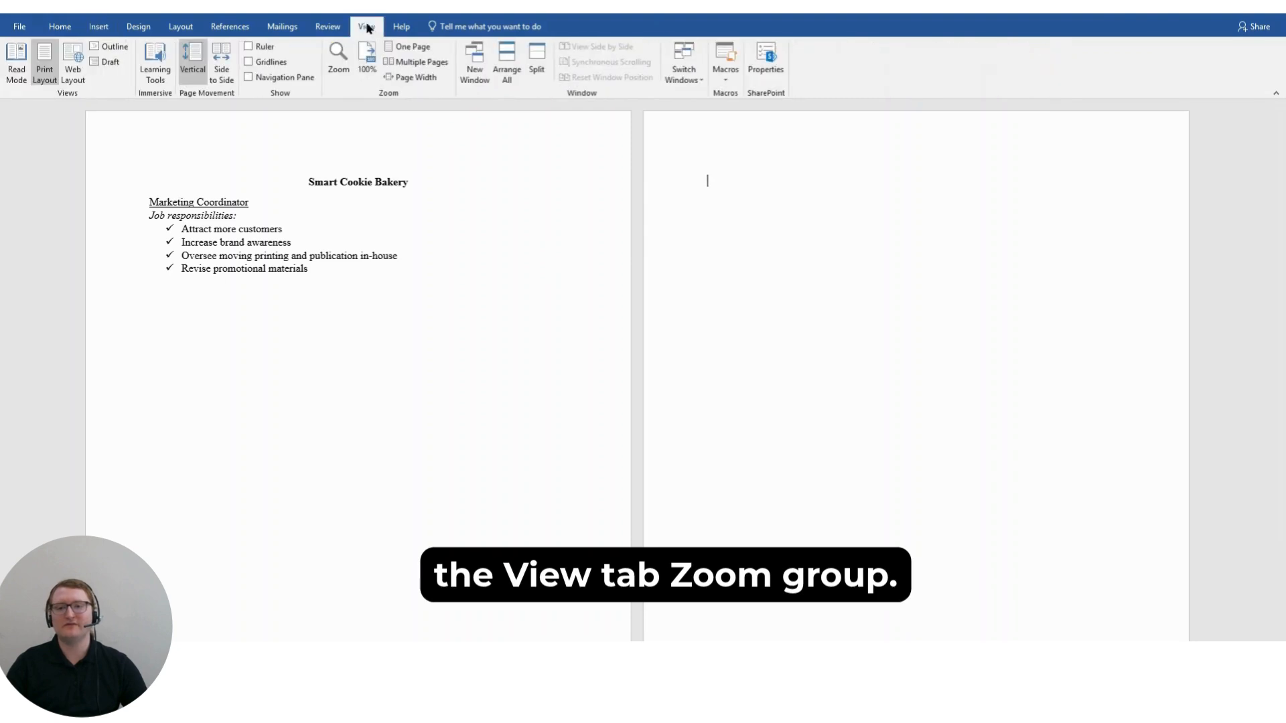
pyautogui.click(402, 47)
pyautogui.scroll(5, 764, 275)
pyautogui.scroll(3, 710, 258)
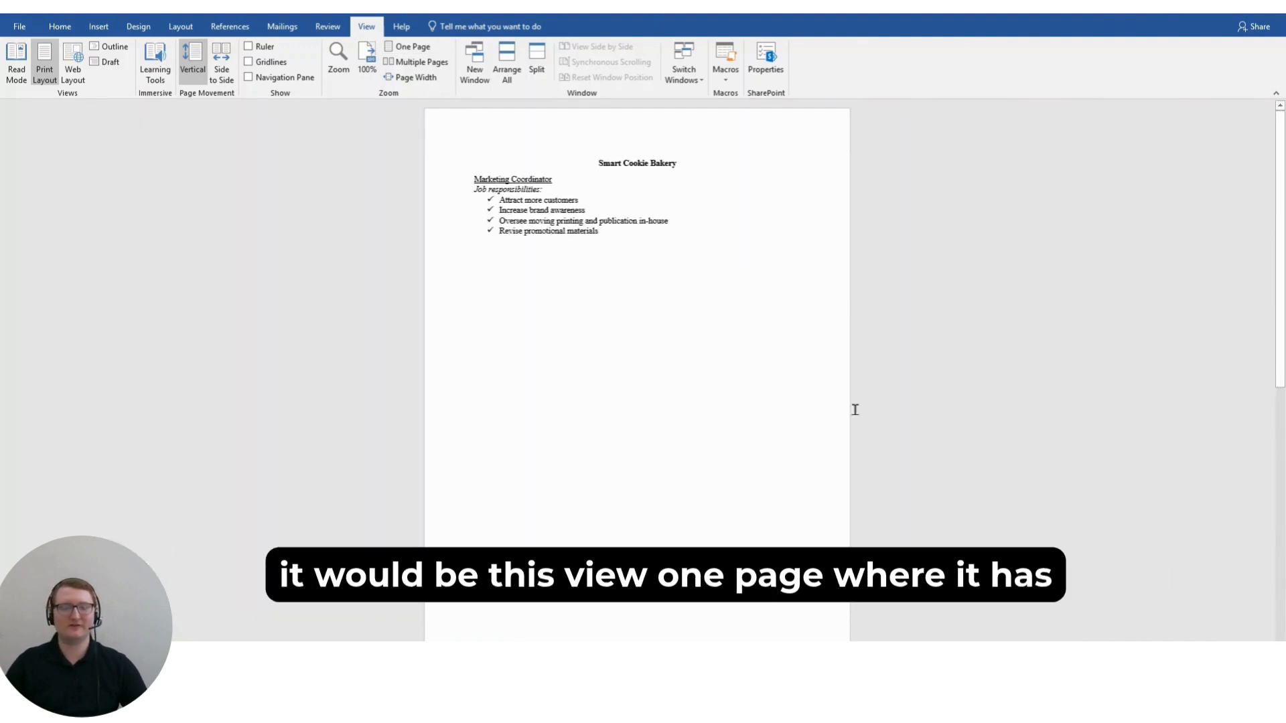
pyautogui.scroll(-5, 730, 294)
pyautogui.scroll(-5, 735, 283)
pyautogui.scroll(-3, 833, 322)
pyautogui.scroll(9, 797, 295)
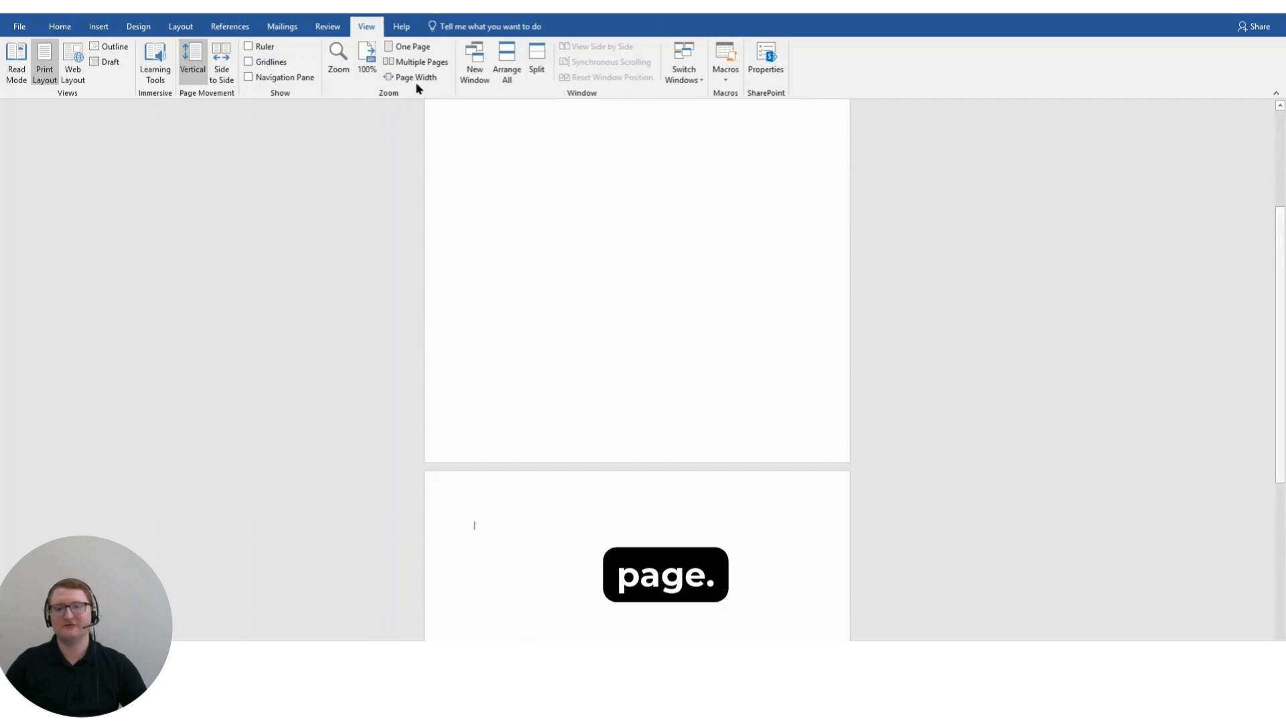
pyautogui.click(415, 62)
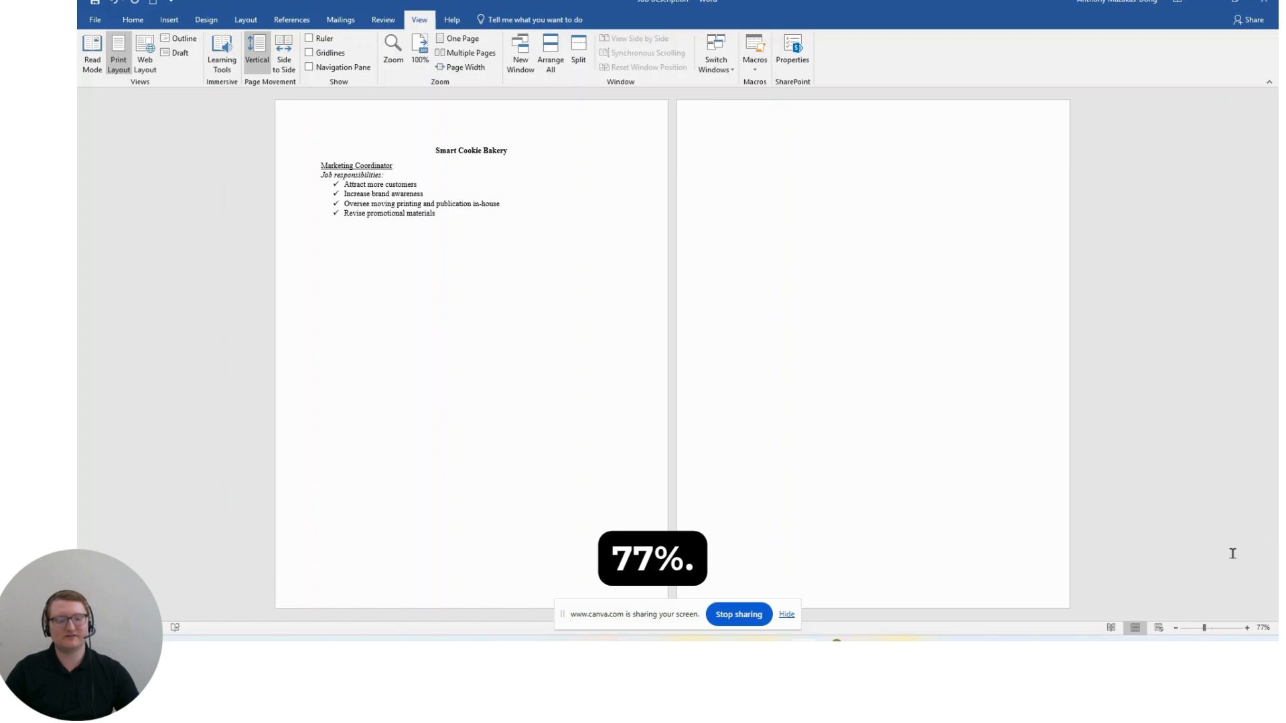
# Zoom the document in to 110% and back out until both pages fit side by side.
pyautogui.click(1247, 627)
pyautogui.click(1246, 628)
pyautogui.click(1247, 627)
pyautogui.click(1247, 628)
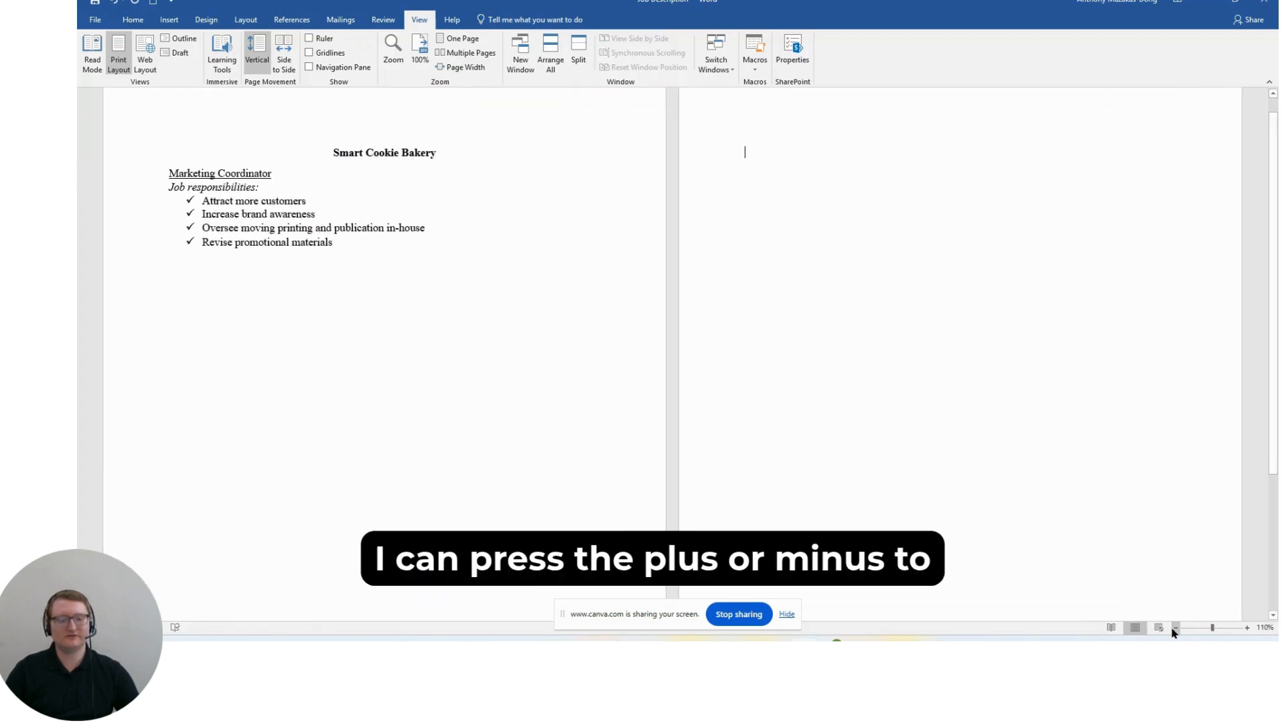
pyautogui.click(1175, 628)
pyautogui.click(1176, 628)
pyautogui.click(1176, 628)
pyautogui.moveTo(1204, 627); pyautogui.dragTo(1206, 633)
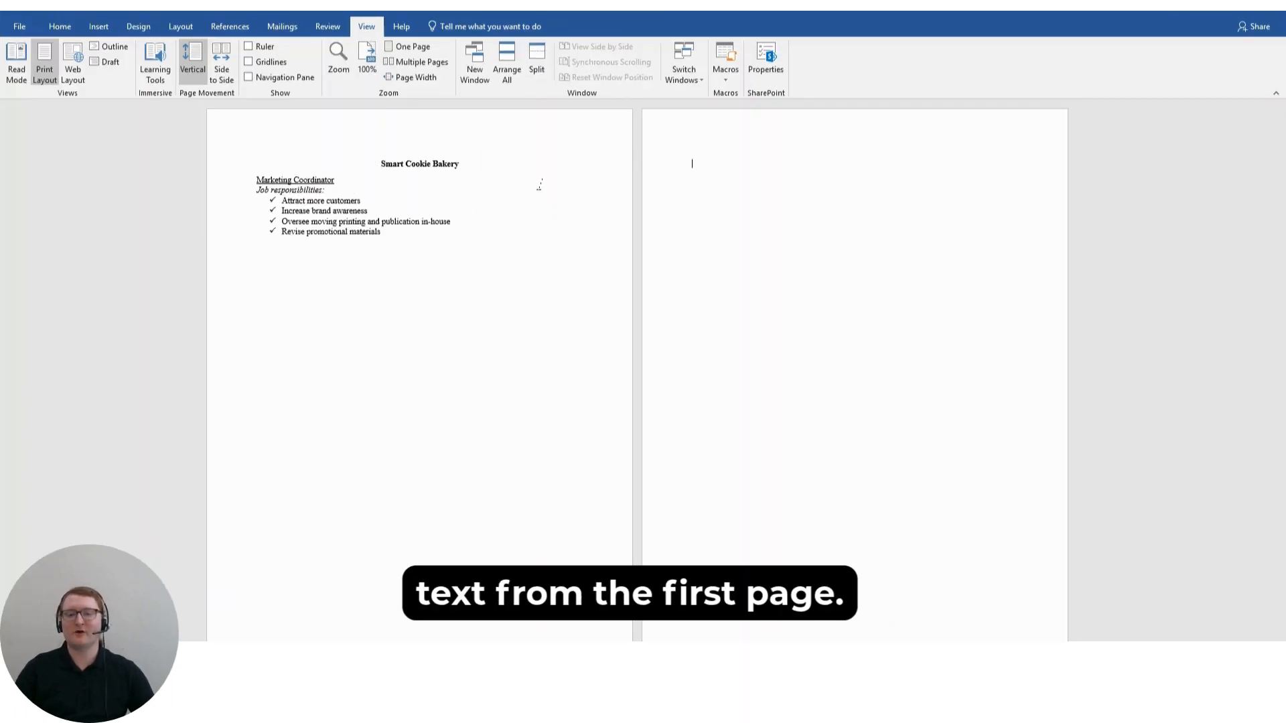
# Select the entire contents of the document and copy them.
pyautogui.click(550, 163)
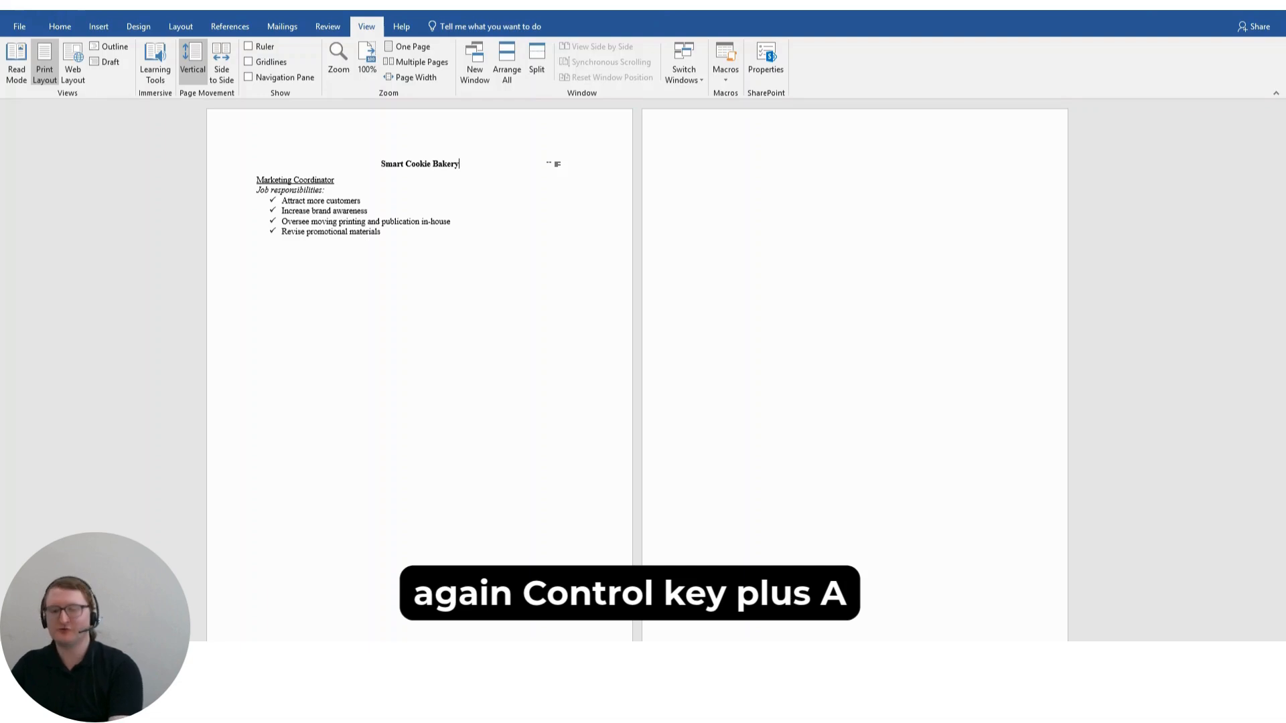
pyautogui.hotkey('ctrl', 'a')
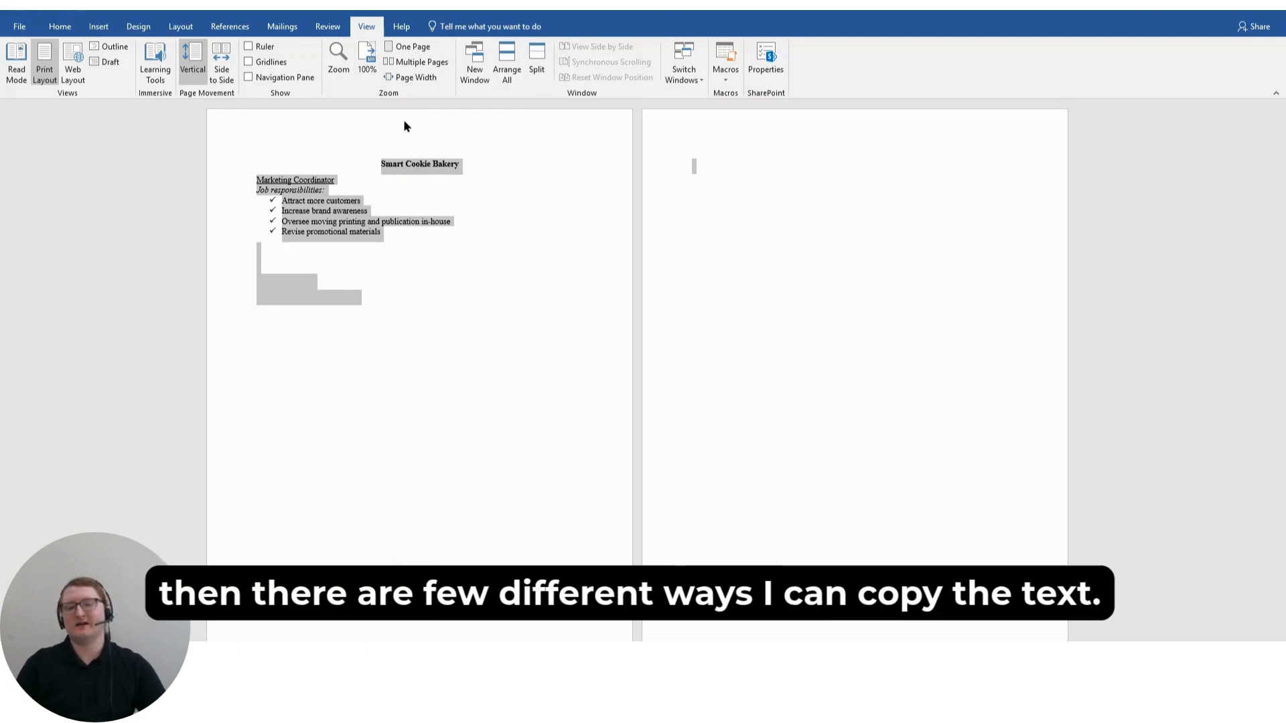
pyautogui.click(59, 27)
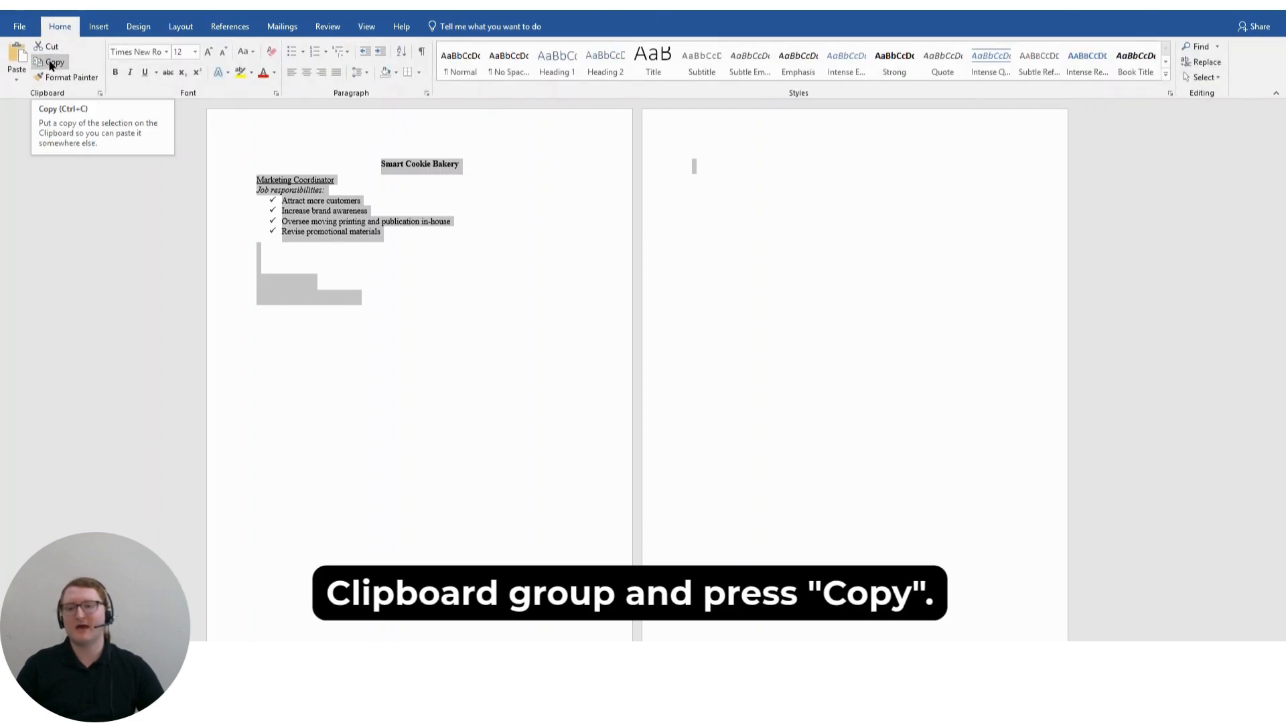
pyautogui.rightClick(329, 208)
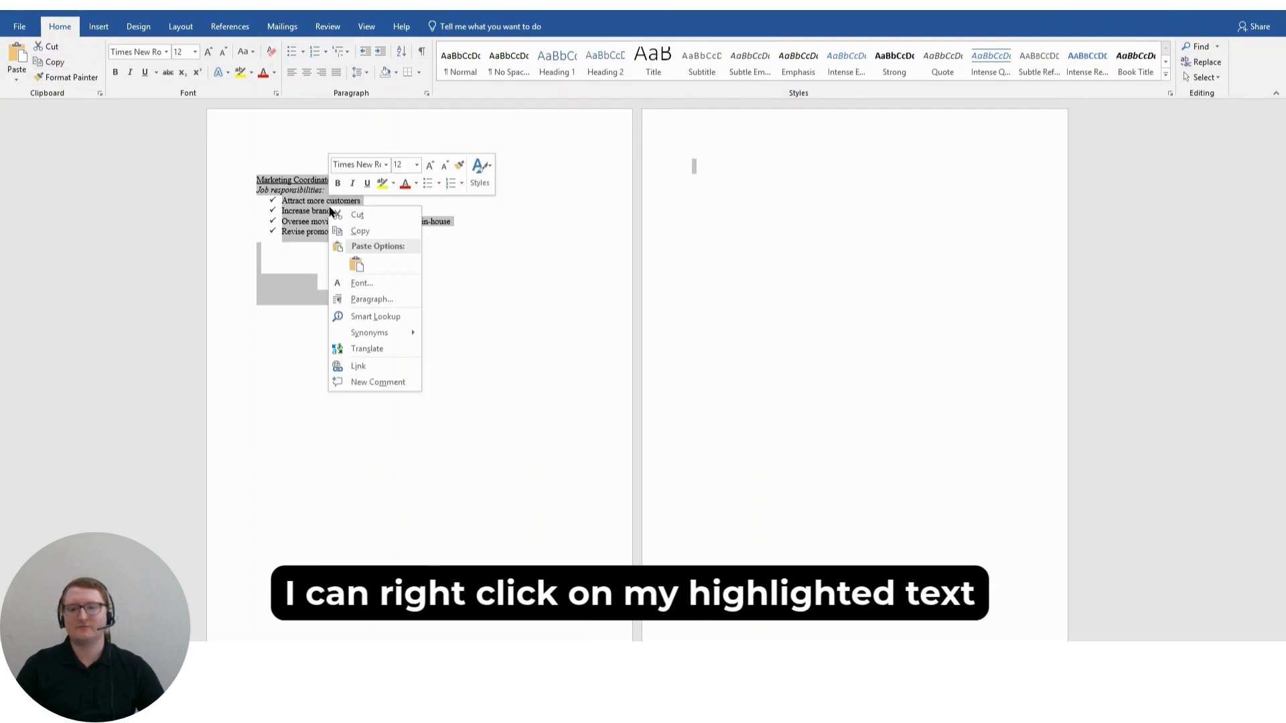
pyautogui.click(373, 232)
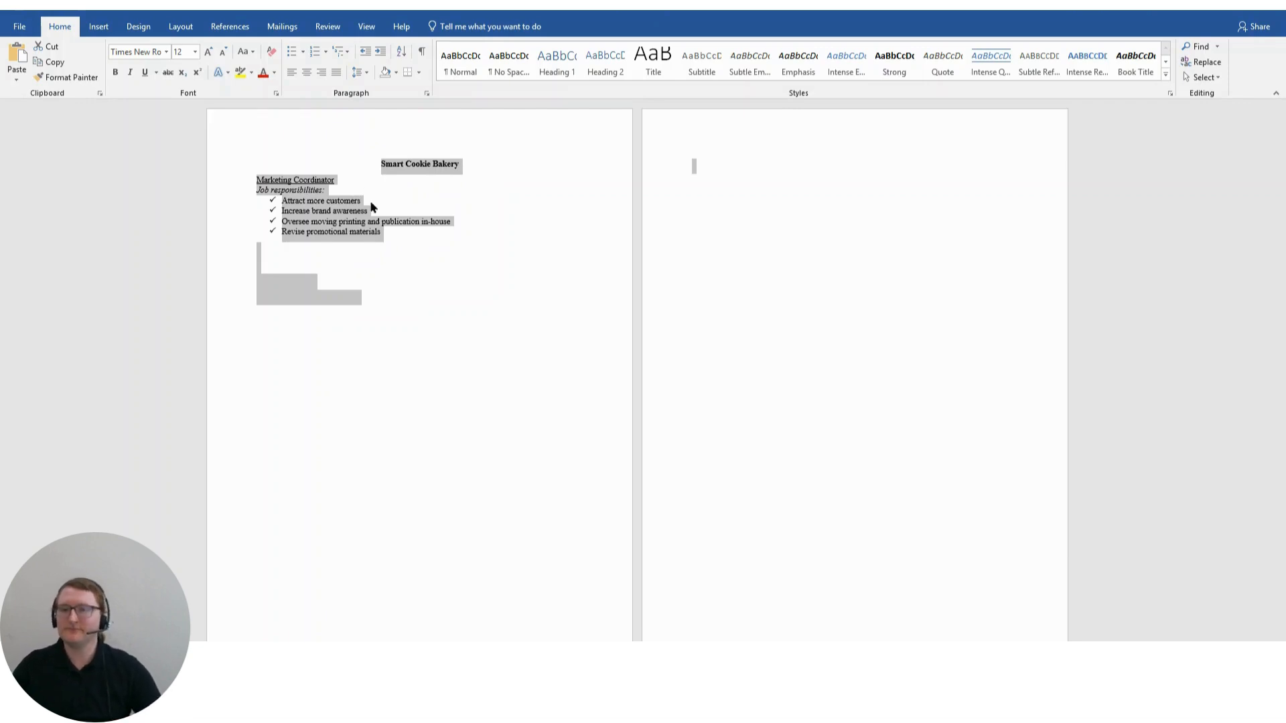
pyautogui.click(54, 62)
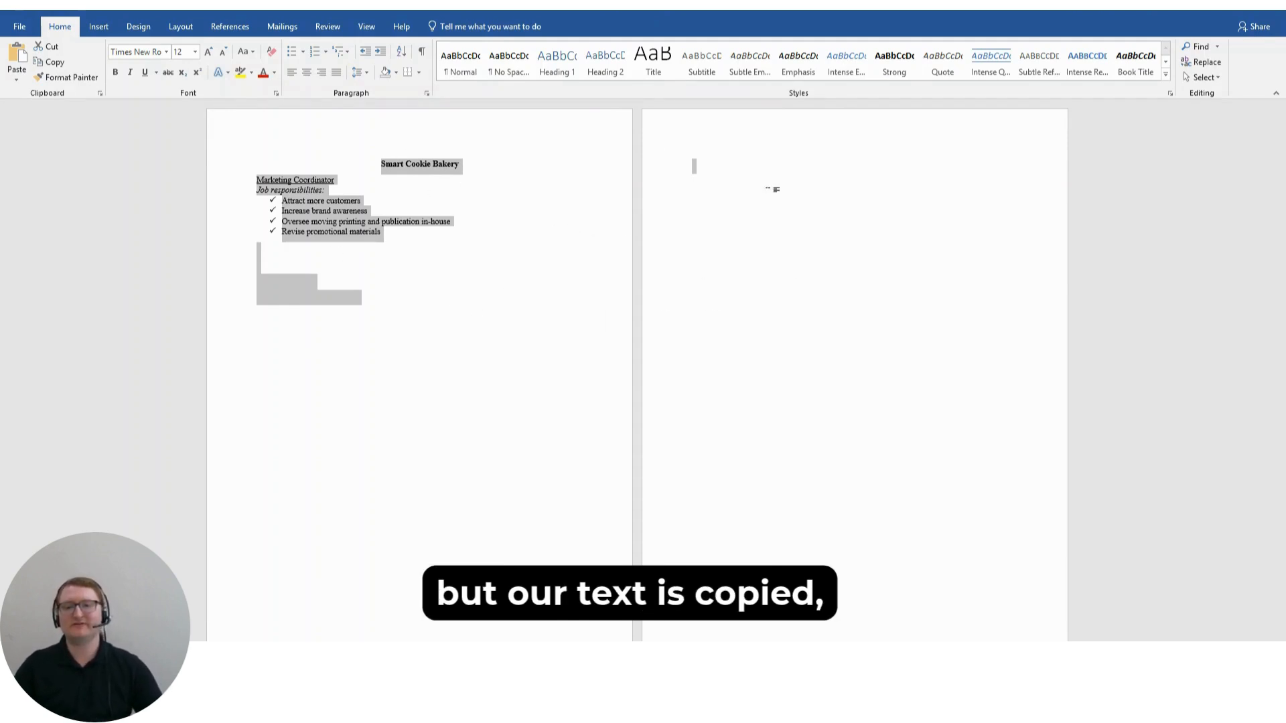
# Paste the copied job description at the start of the second page, keeping its source formatting.
pyautogui.click(730, 170)
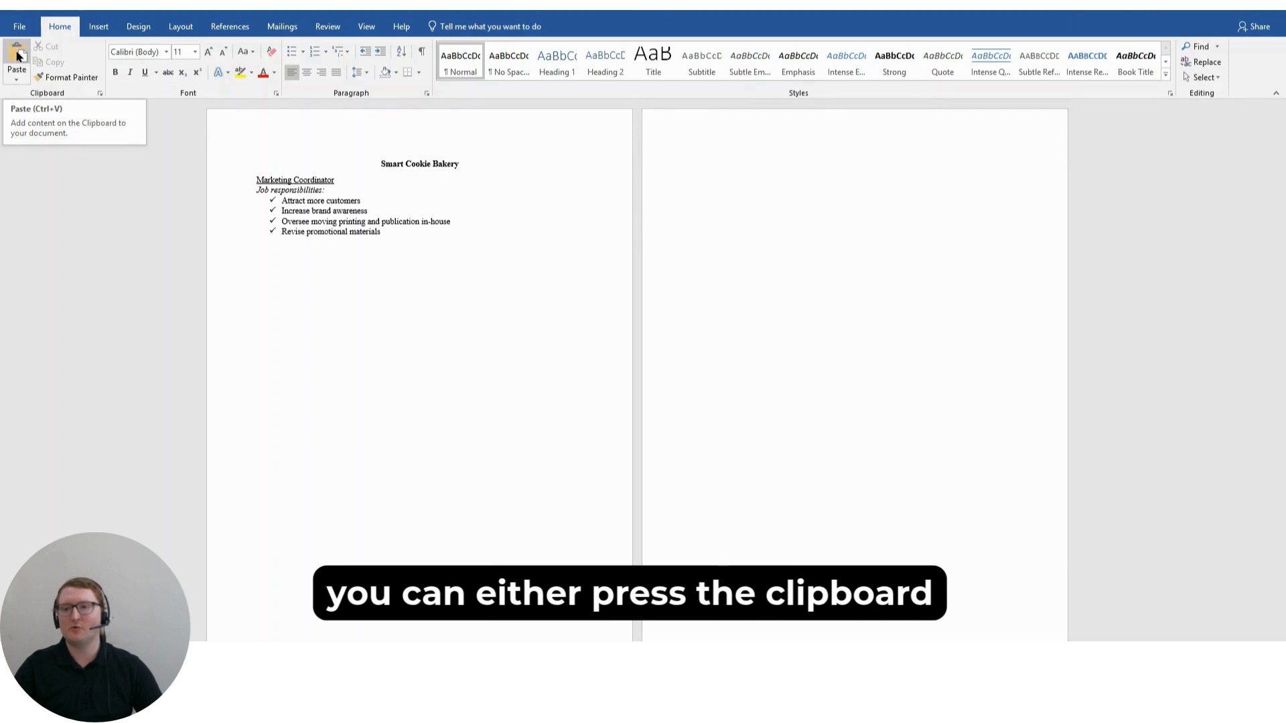
pyautogui.rightClick(704, 166)
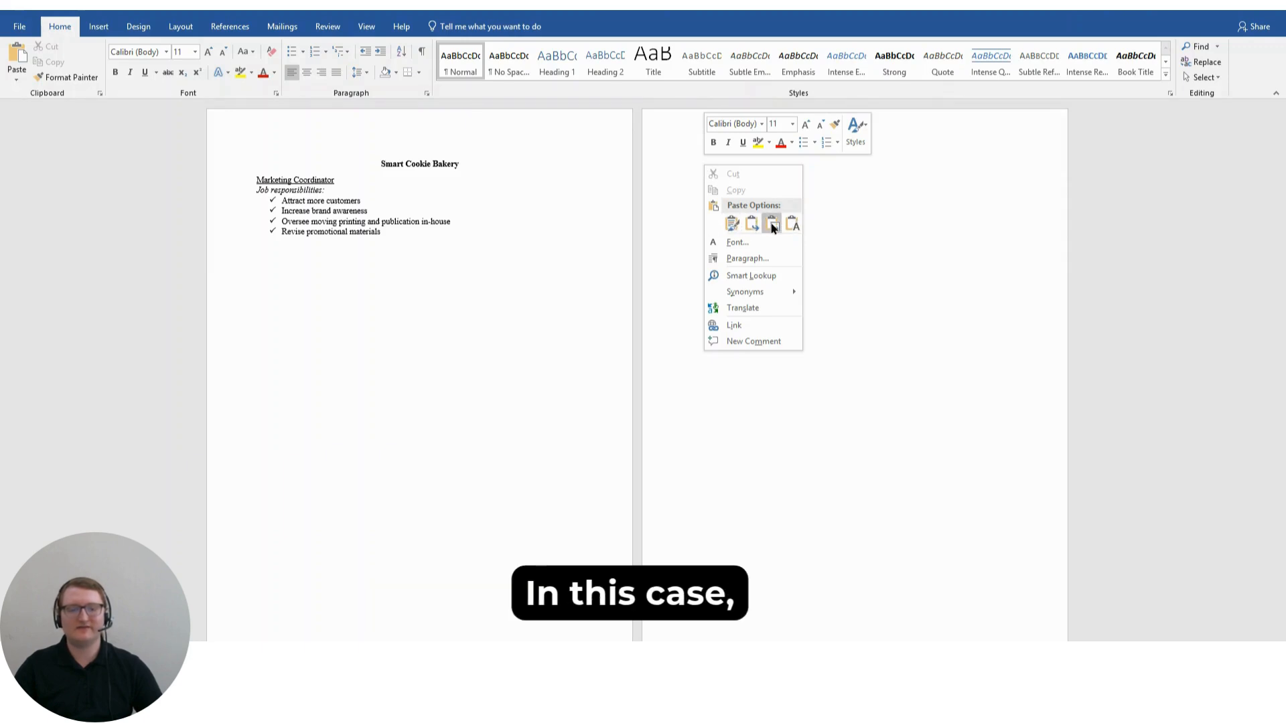
pyautogui.click(732, 224)
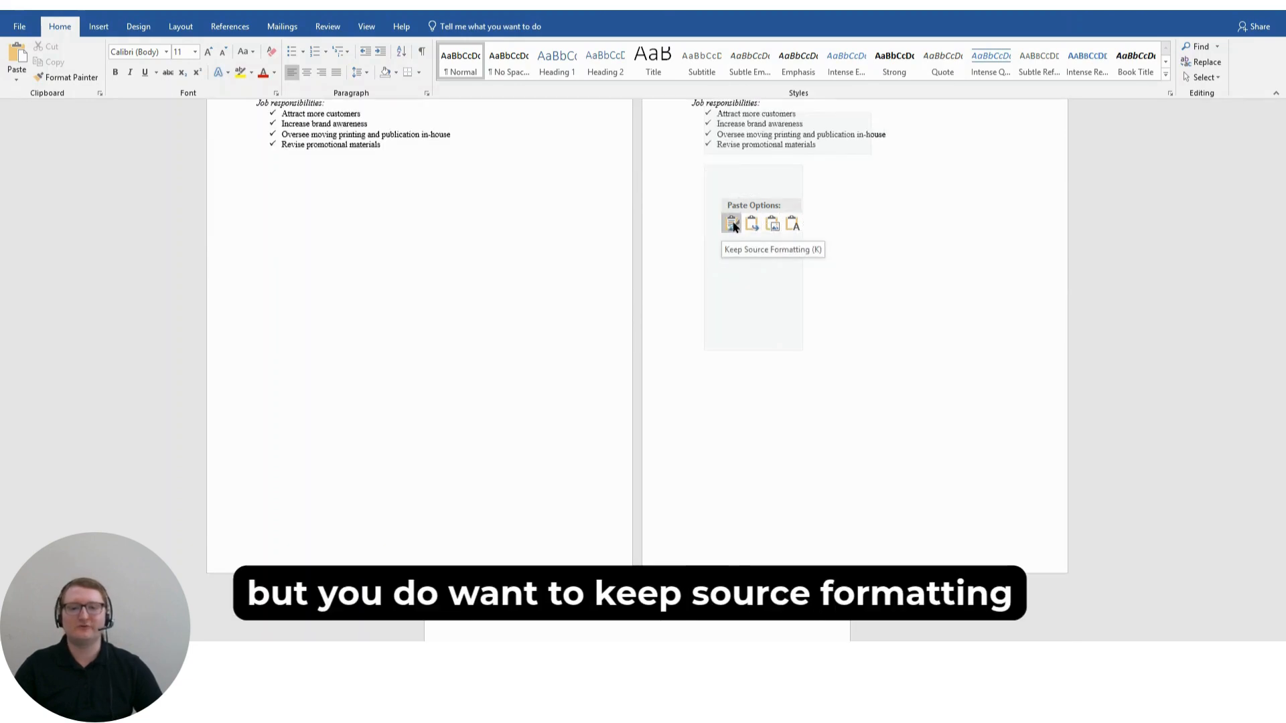
pyautogui.click(694, 161)
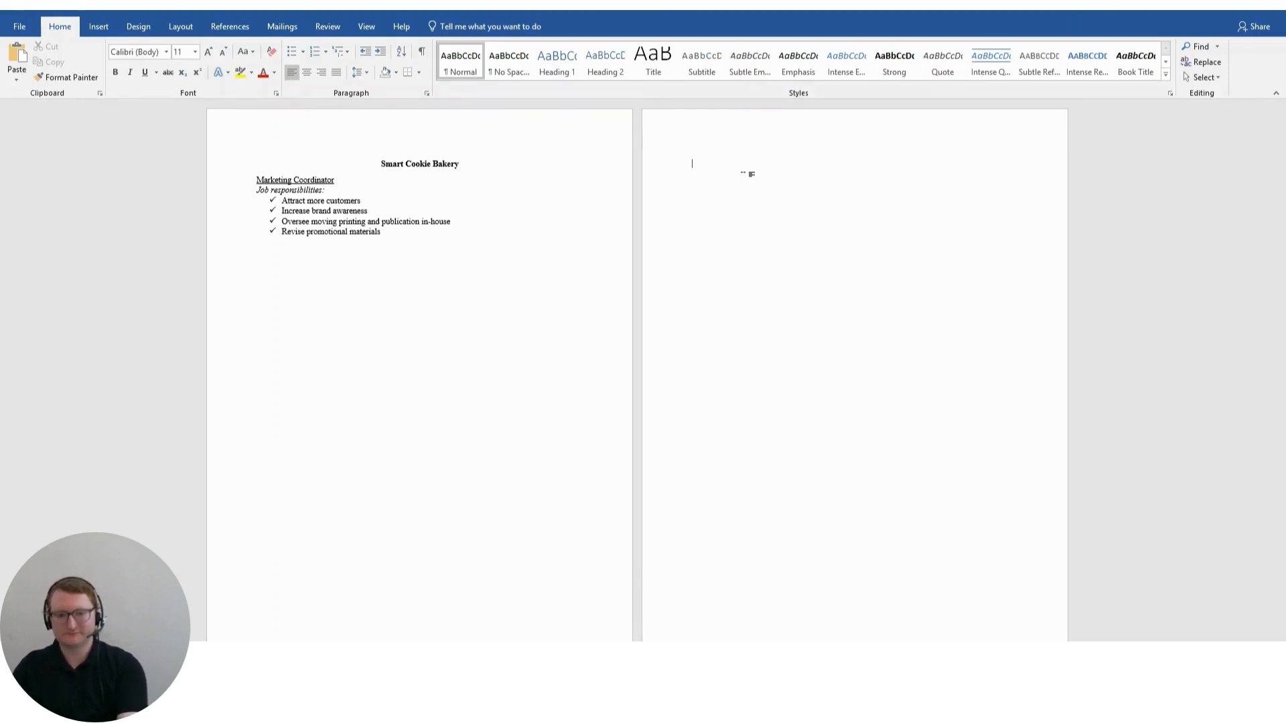
pyautogui.hotkey('ctrl', 'v')
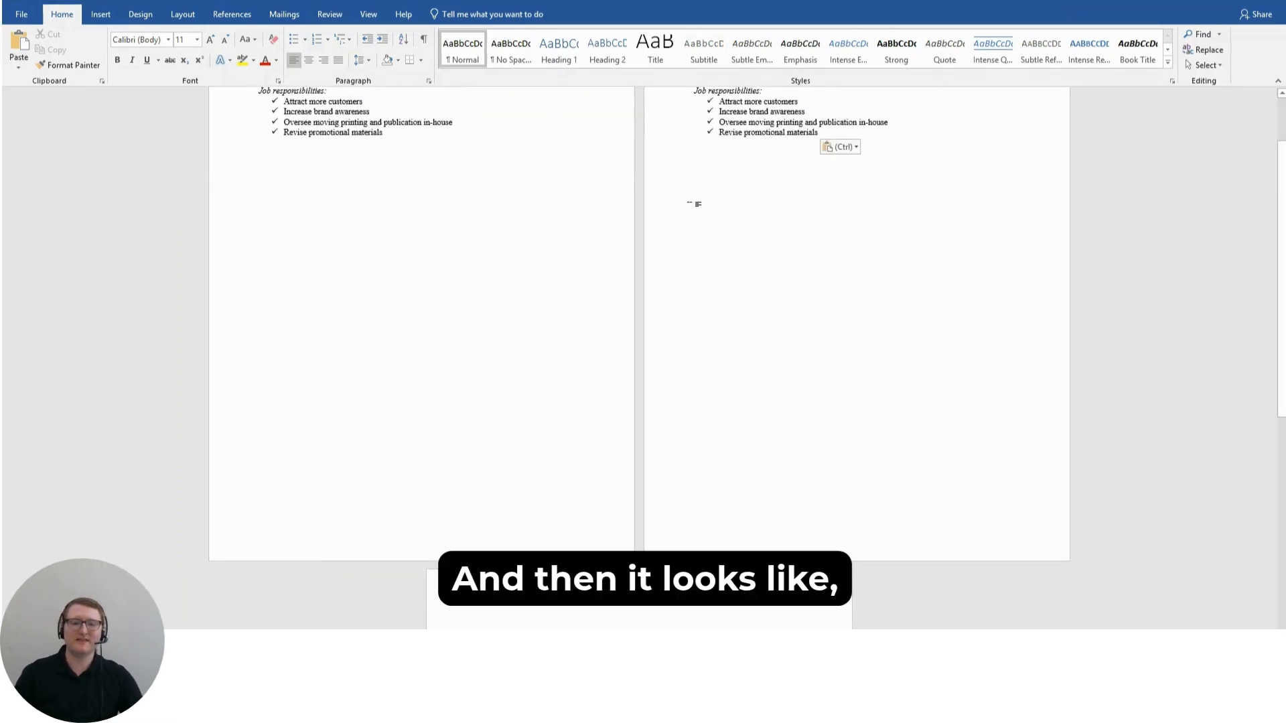
# Remove the extra blank third page by deleting the empty space at its start.
pyautogui.scroll(2, 769, 268)
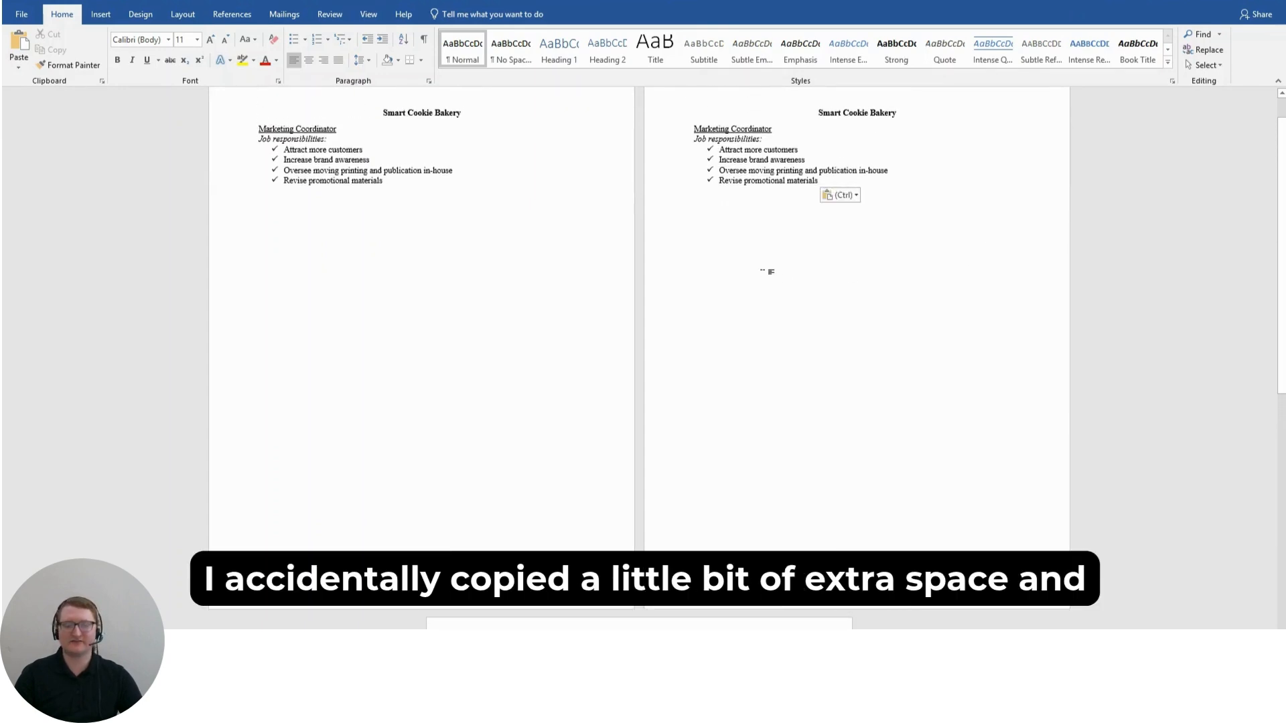
pyautogui.scroll(-5, 768, 271)
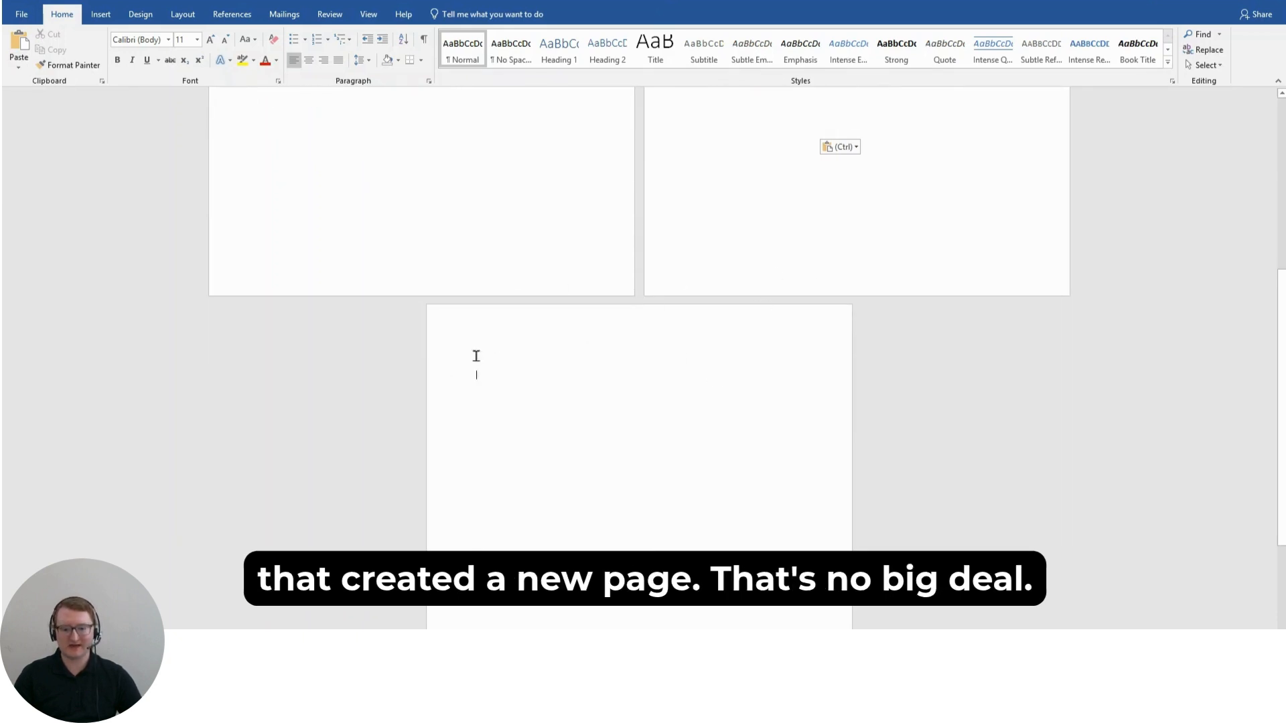
pyautogui.scroll(-1, 555, 365)
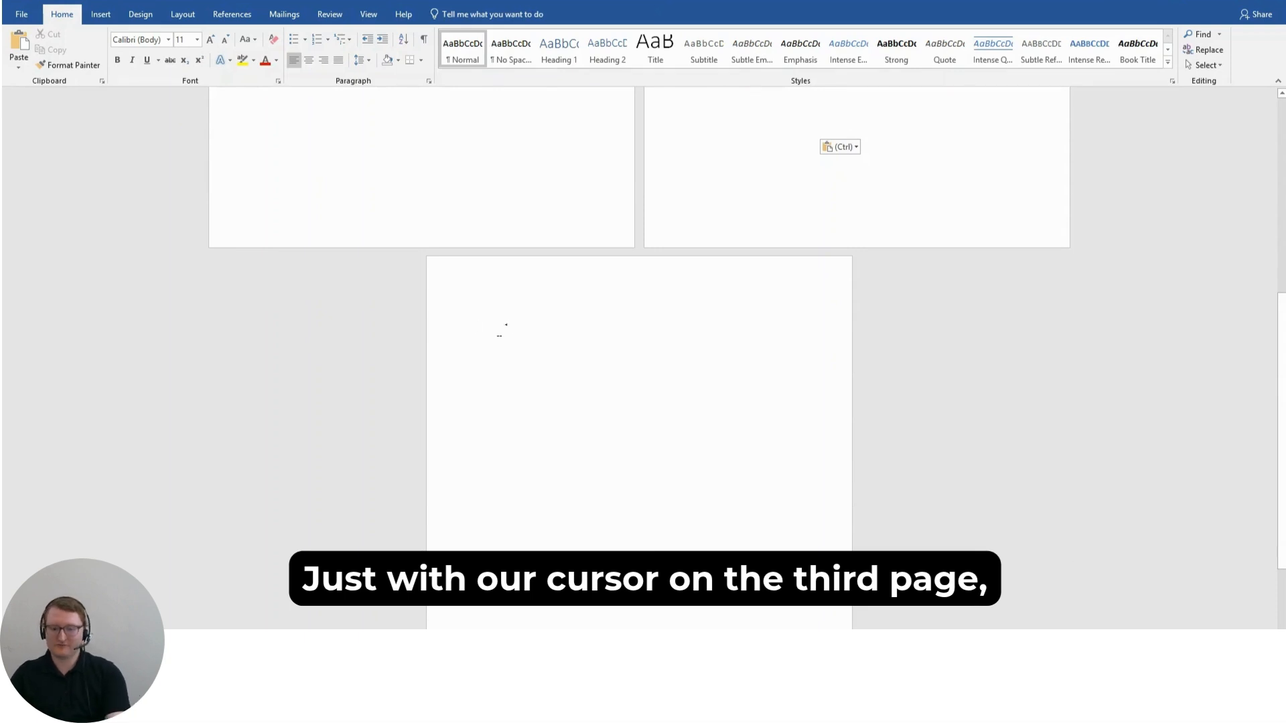
pyautogui.press('BackSpace')
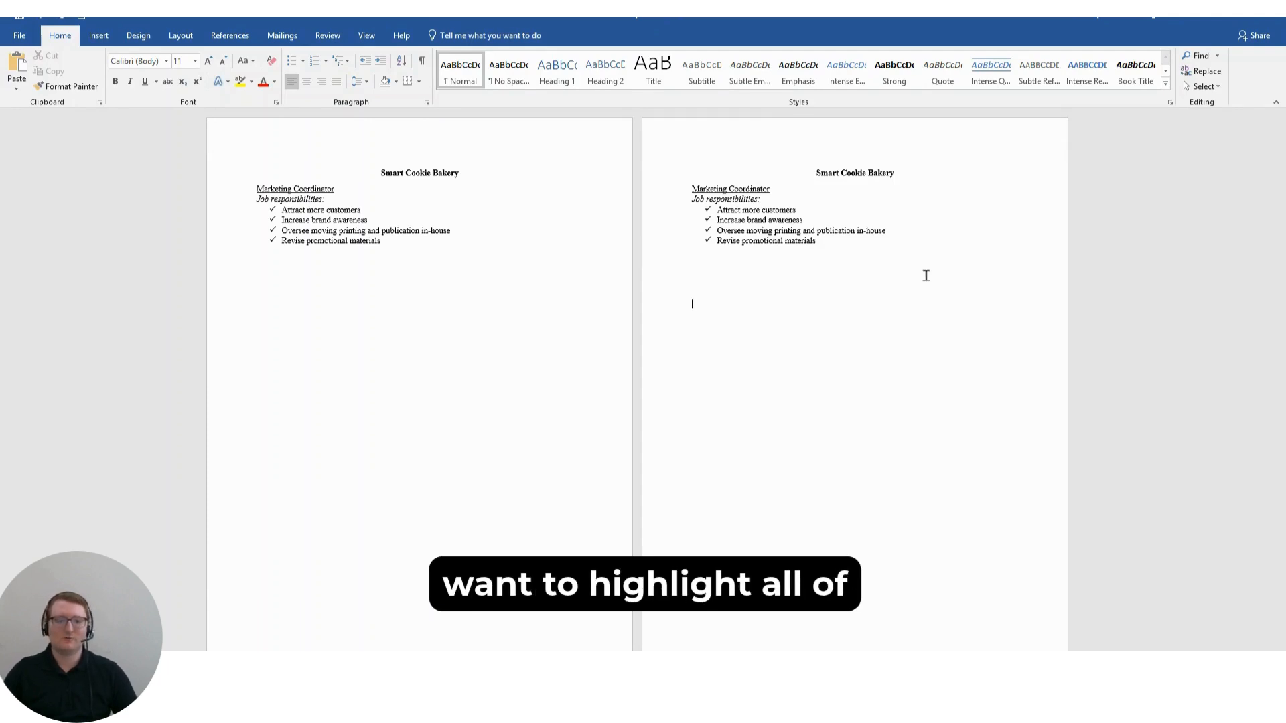
# Center everything below the title on the second page, from "Marketing Coordinator" through "Revise promotional materials", and clear the selection.
pyautogui.moveTo(689, 190); pyautogui.dragTo(837, 245)
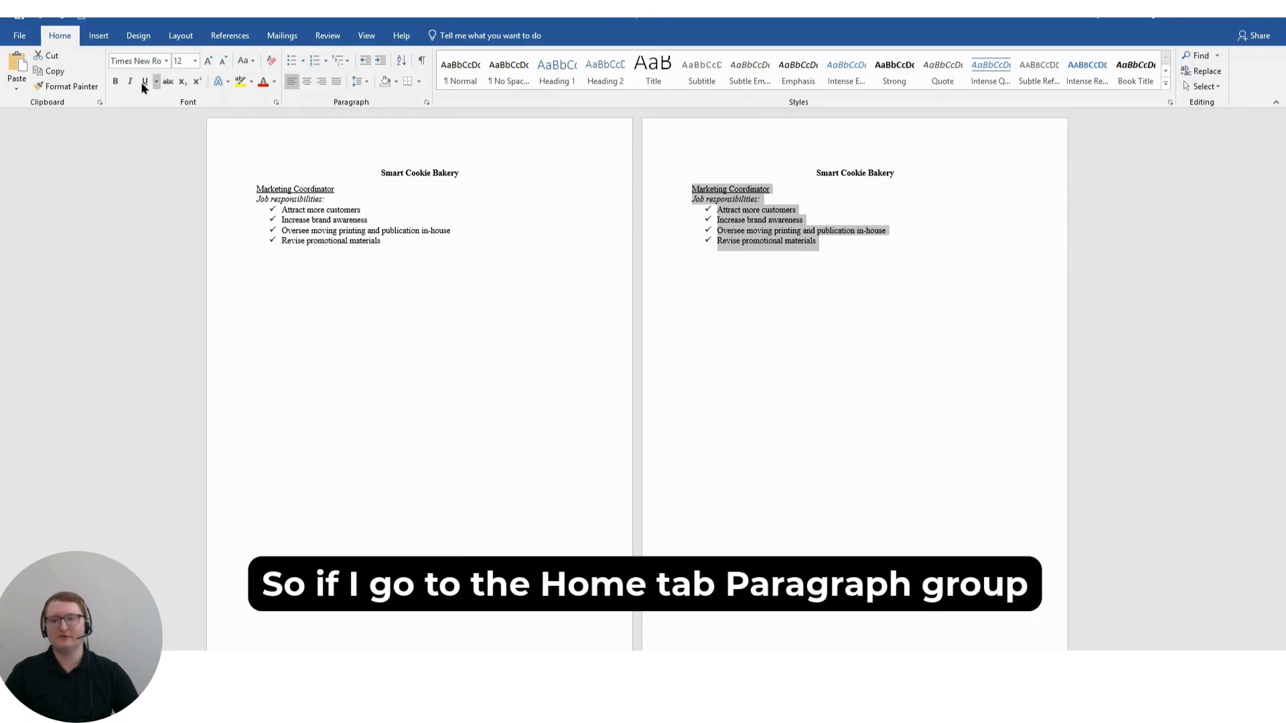
pyautogui.click(306, 82)
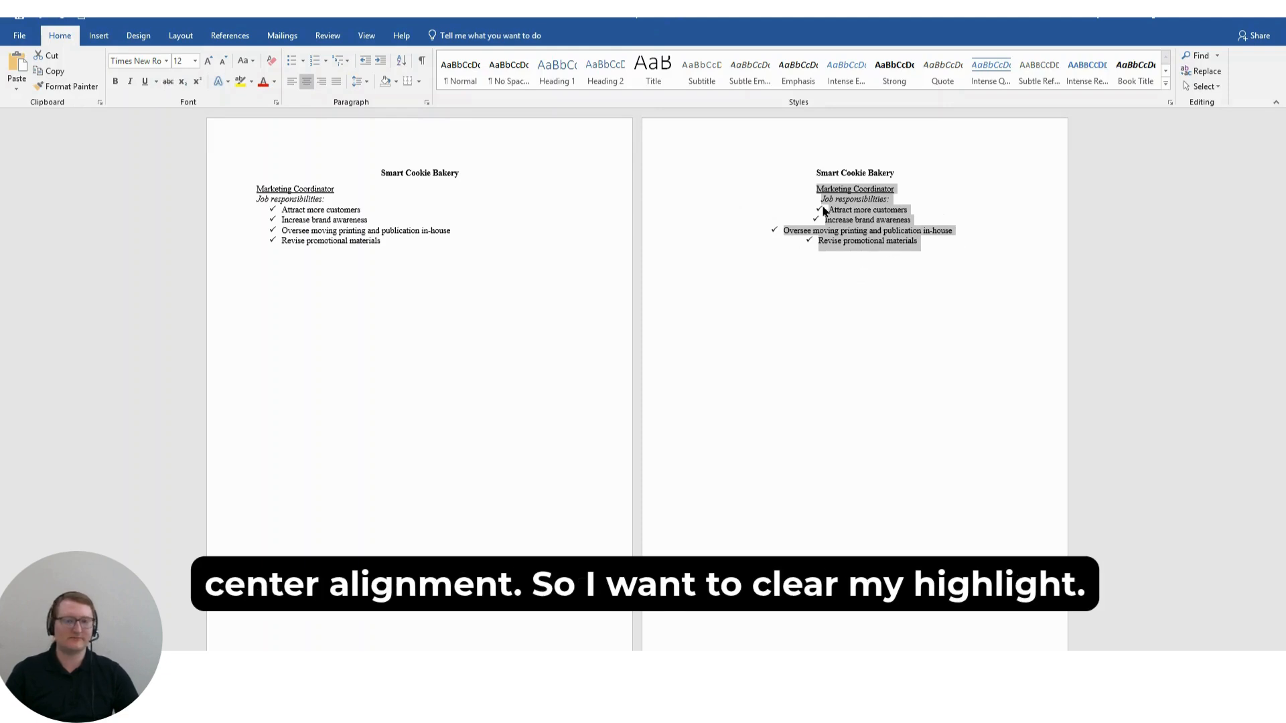
pyautogui.click(951, 180)
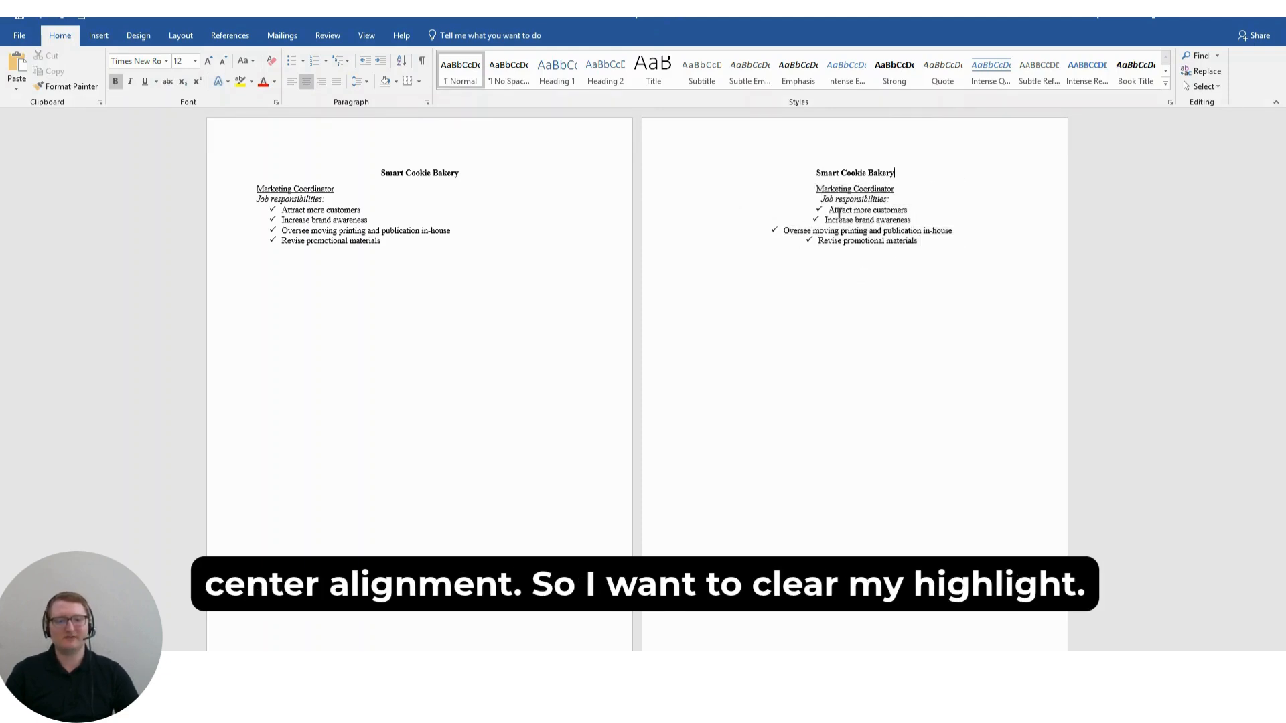
# Left-align the four list items on the second page and increase their indent by three levels.
pyautogui.moveTo(829, 209); pyautogui.dragTo(933, 251)
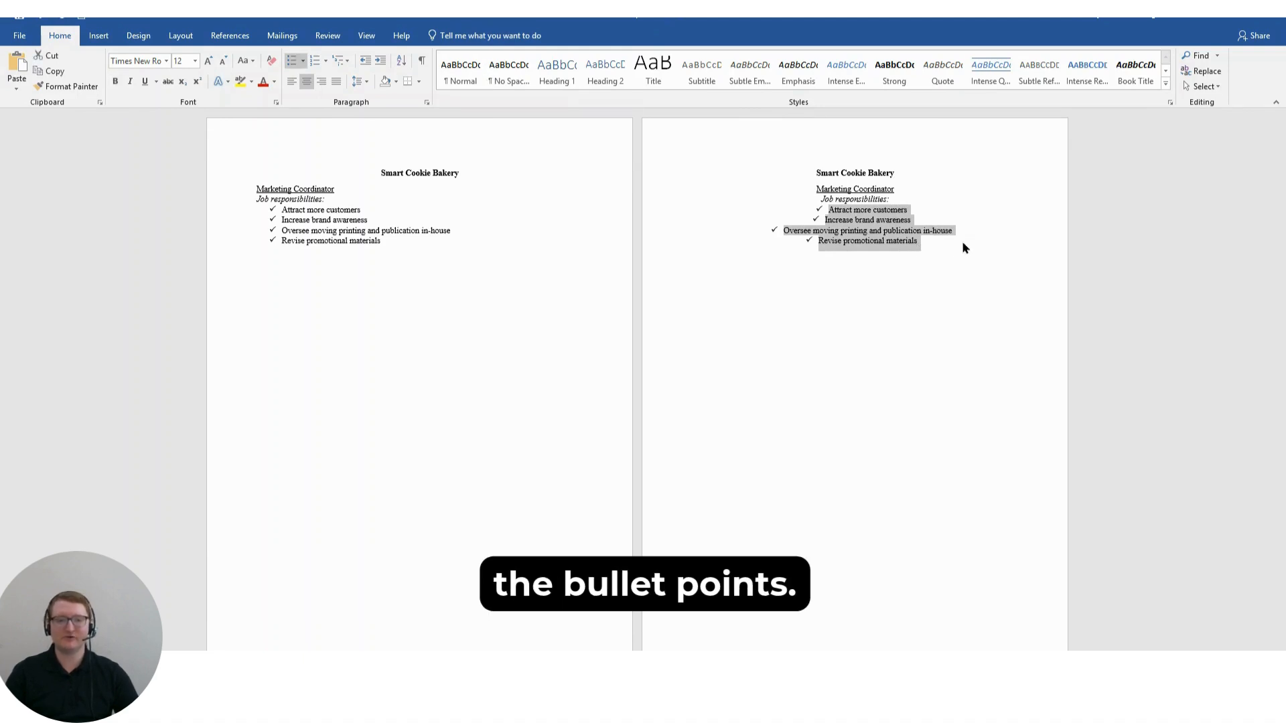
pyautogui.click(292, 83)
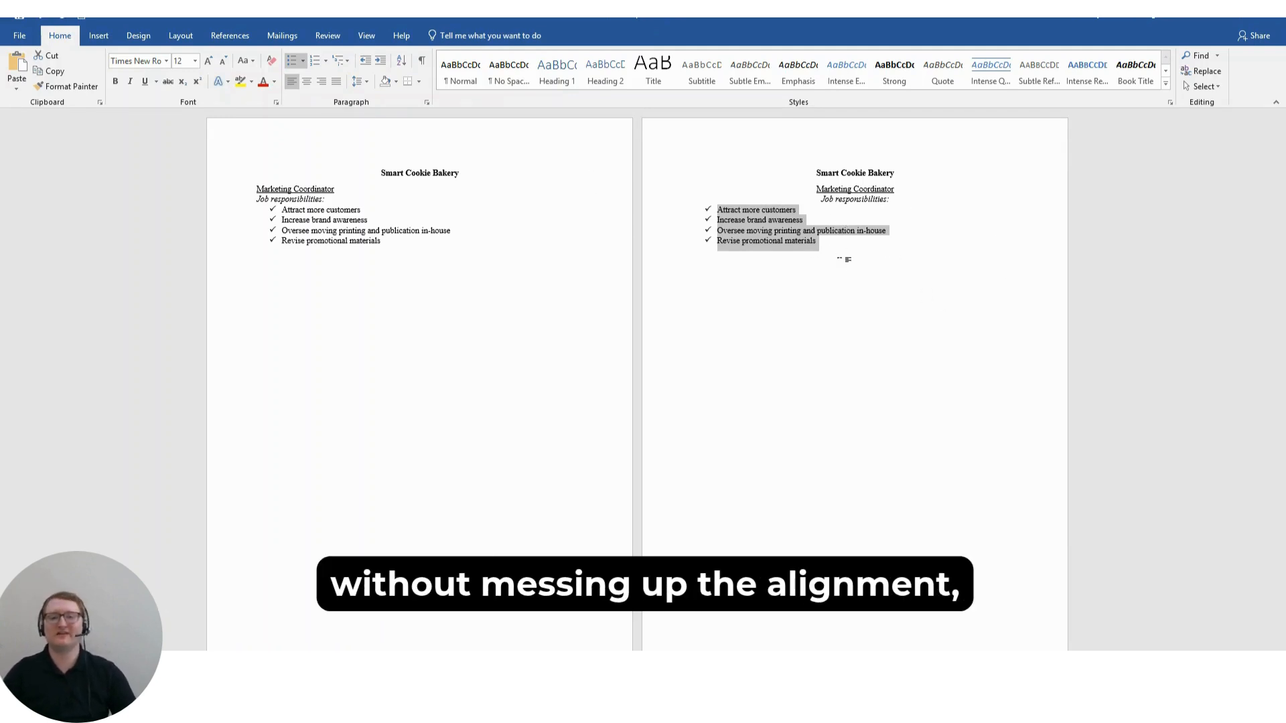
pyautogui.click(381, 61)
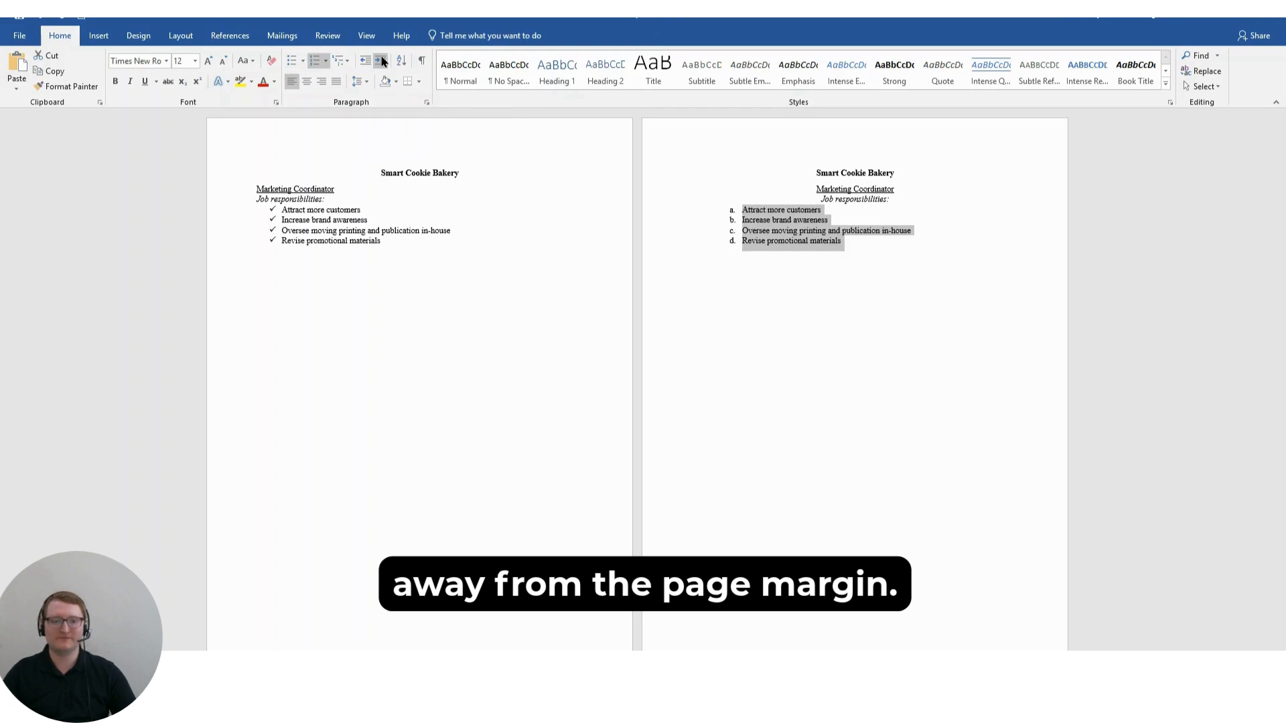
pyautogui.click(381, 61)
pyautogui.click(381, 61)
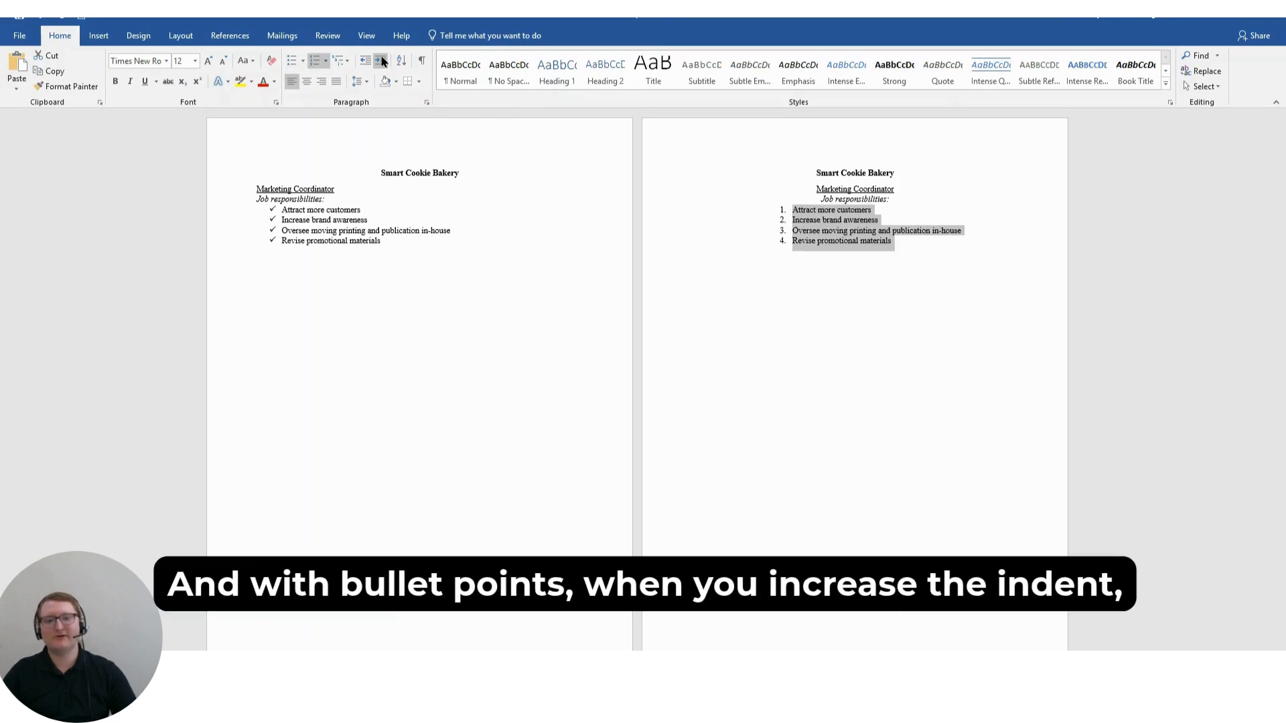
# Shift the second-page list's indent deeper and shallower, finishing at the level that uses a–d lettering.
pyautogui.click(381, 61)
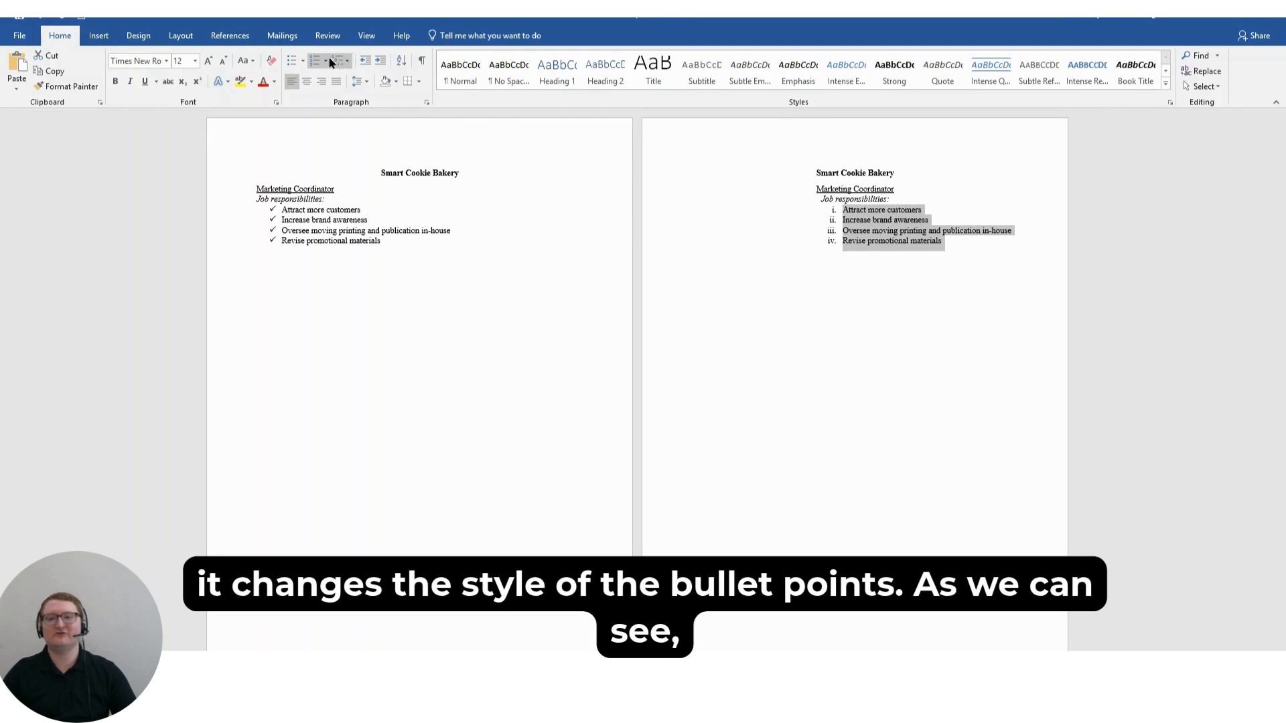
pyautogui.click(365, 61)
pyautogui.click(365, 61)
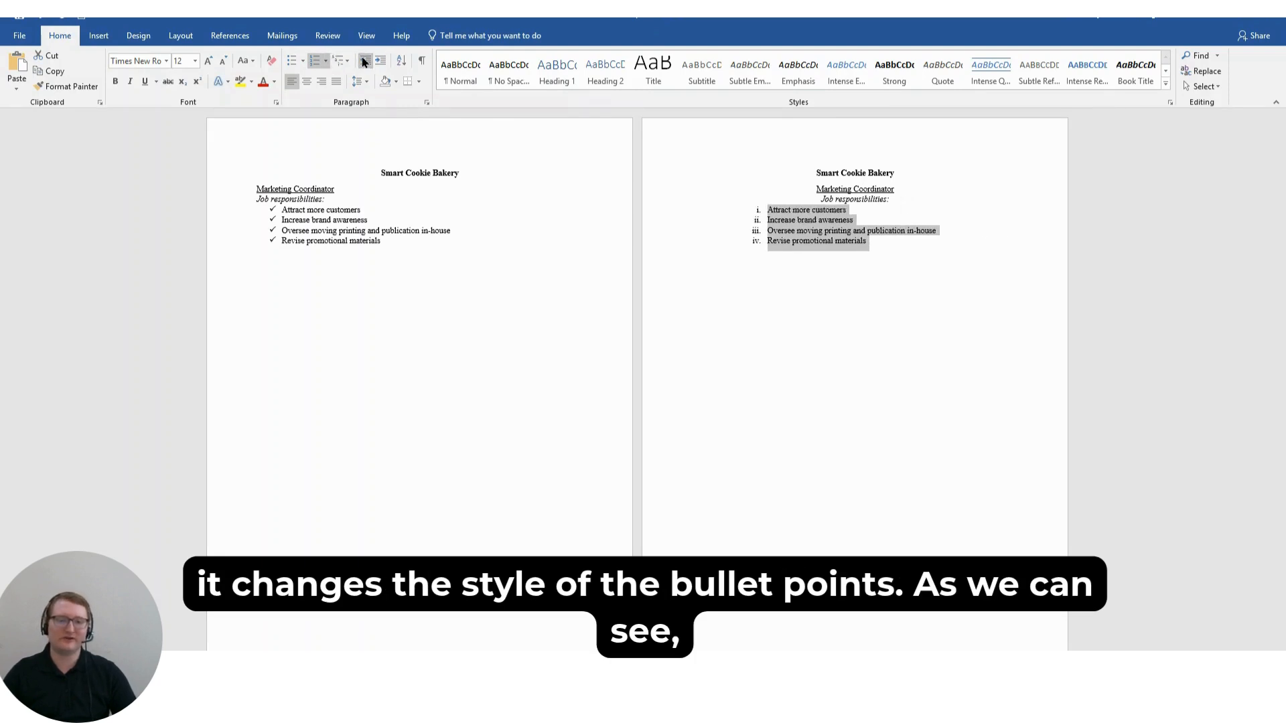
pyautogui.click(380, 63)
pyautogui.click(380, 63)
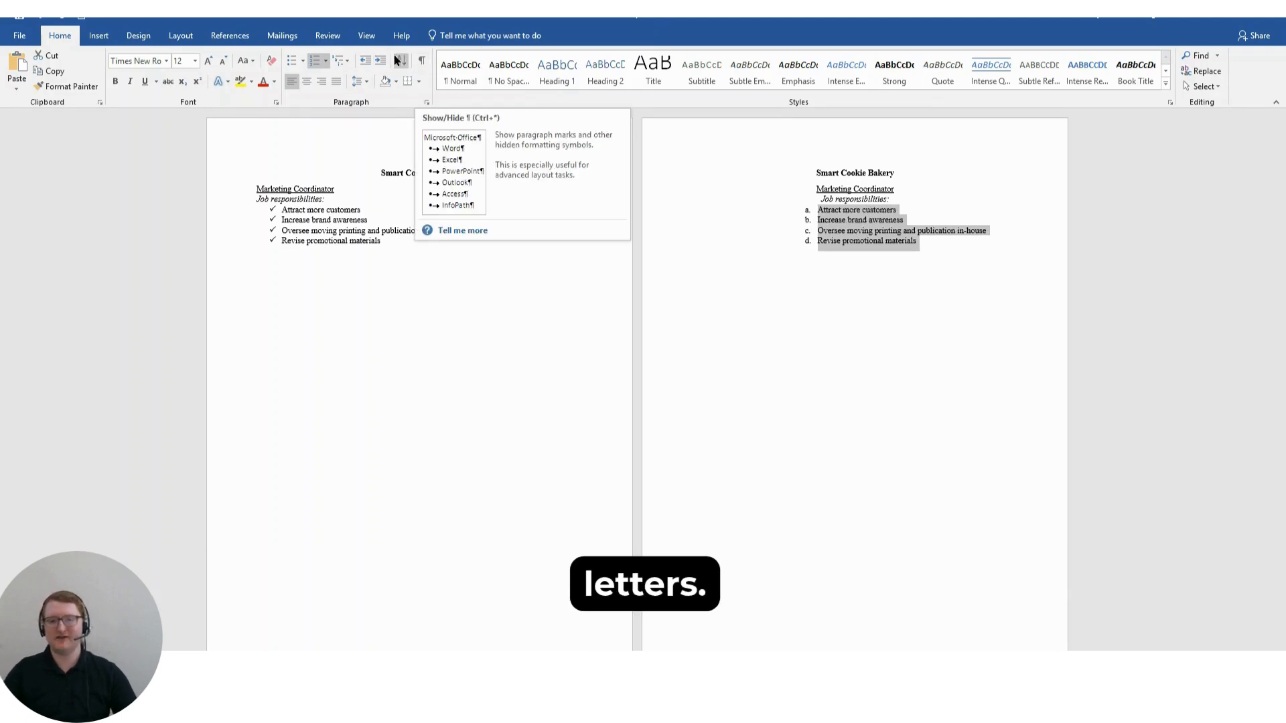
# Convert the second-page list to bullets, change the bullet symbol to the four-diamond style, and clear the selection.
pyautogui.click(292, 62)
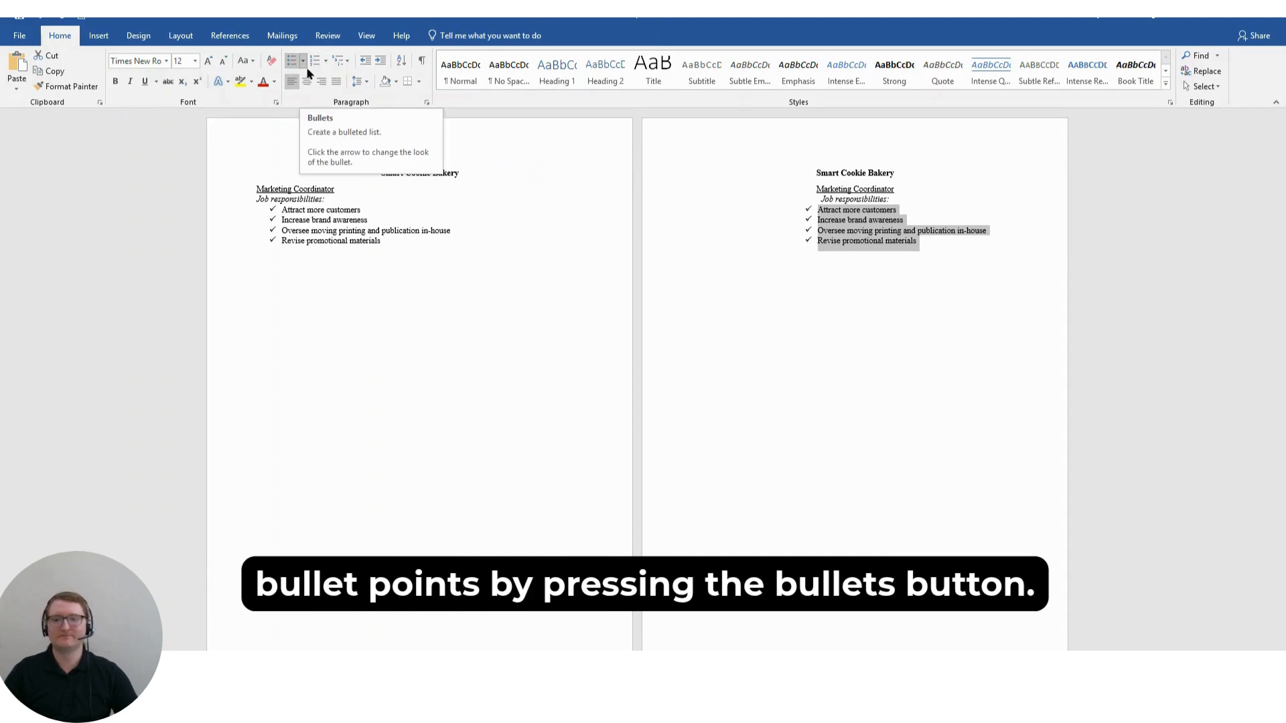
pyautogui.click(305, 62)
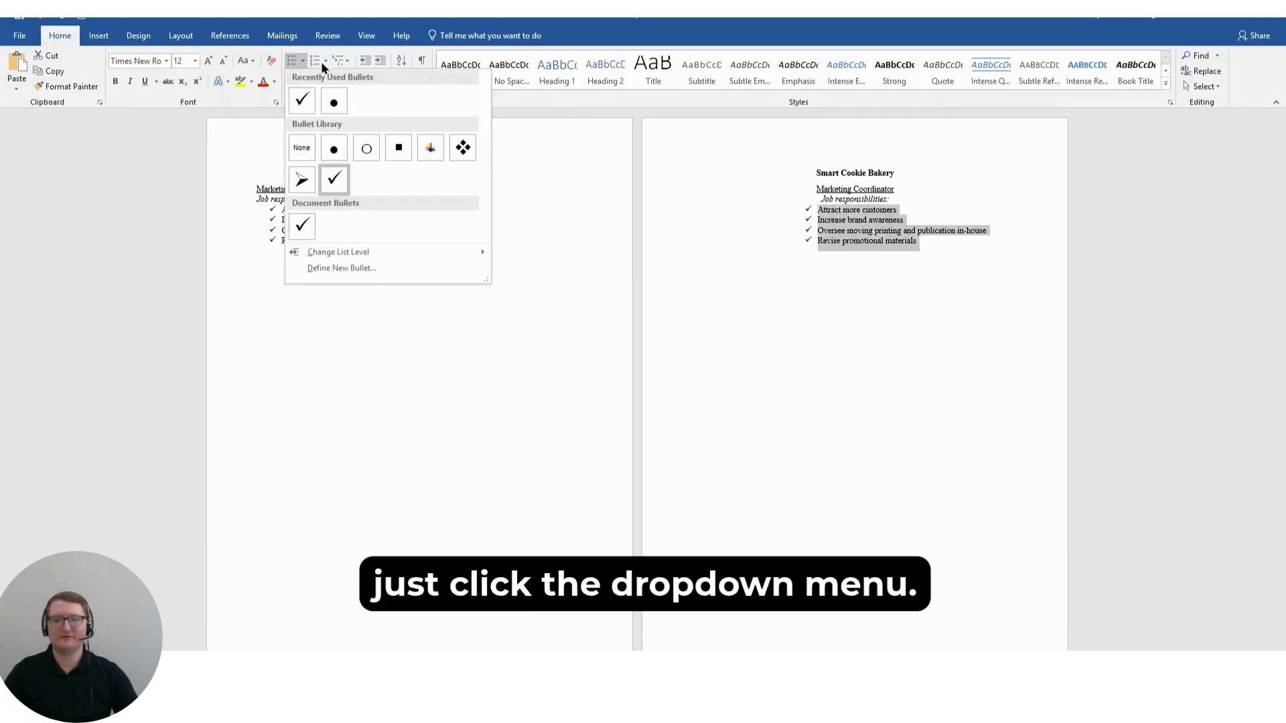
pyautogui.click(461, 151)
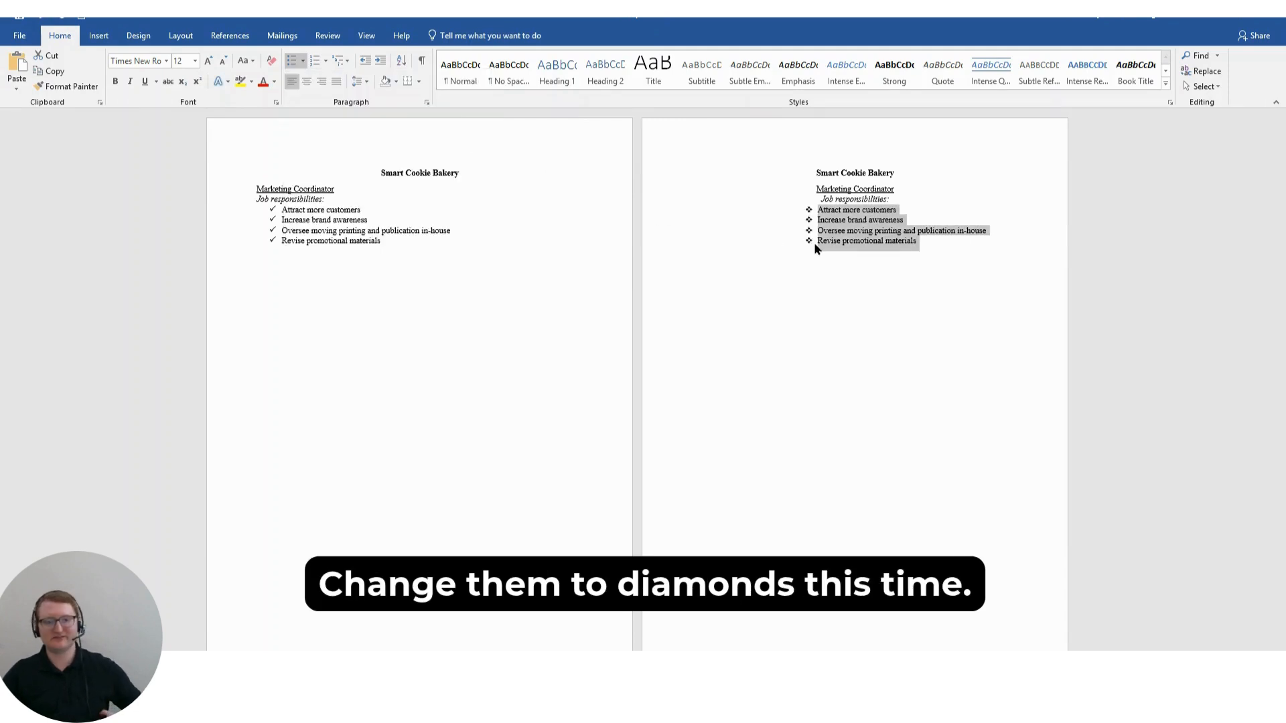
pyautogui.click(937, 242)
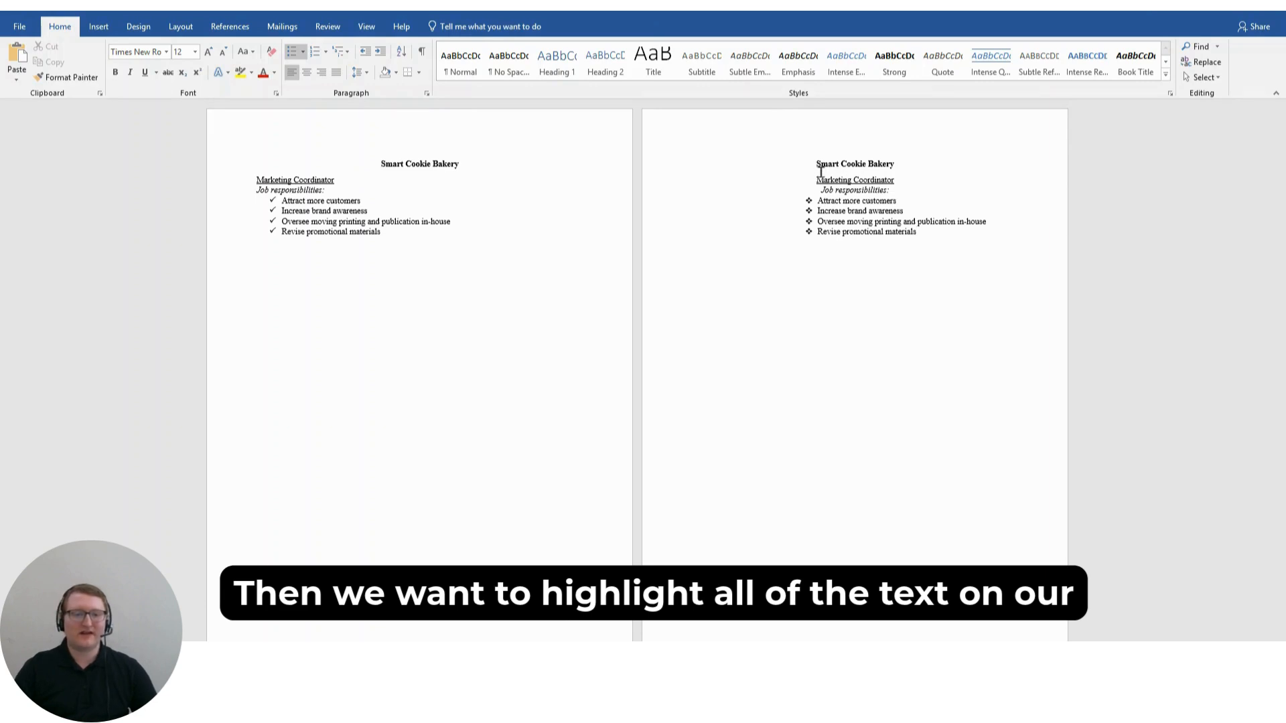
# Cut the entire job description from the second page, from its title through "Revise promotional materials".
pyautogui.moveTo(815, 159); pyautogui.dragTo(996, 243)
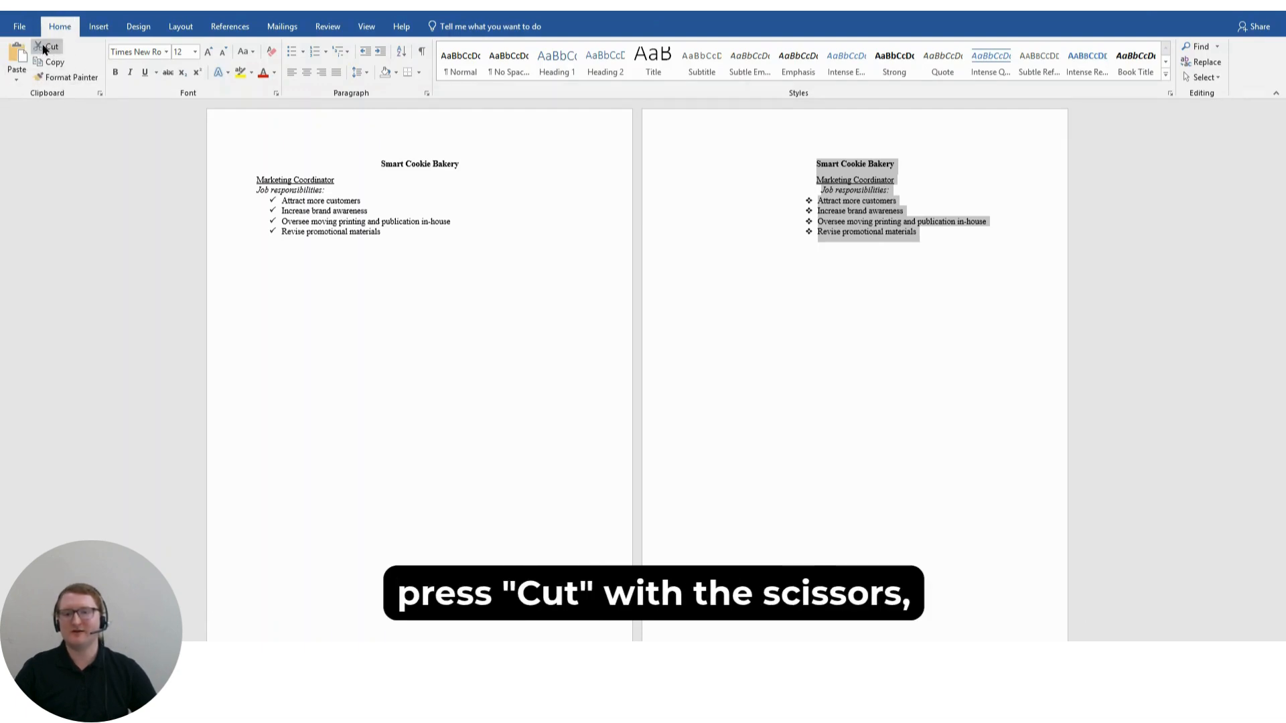
pyautogui.rightClick(849, 180)
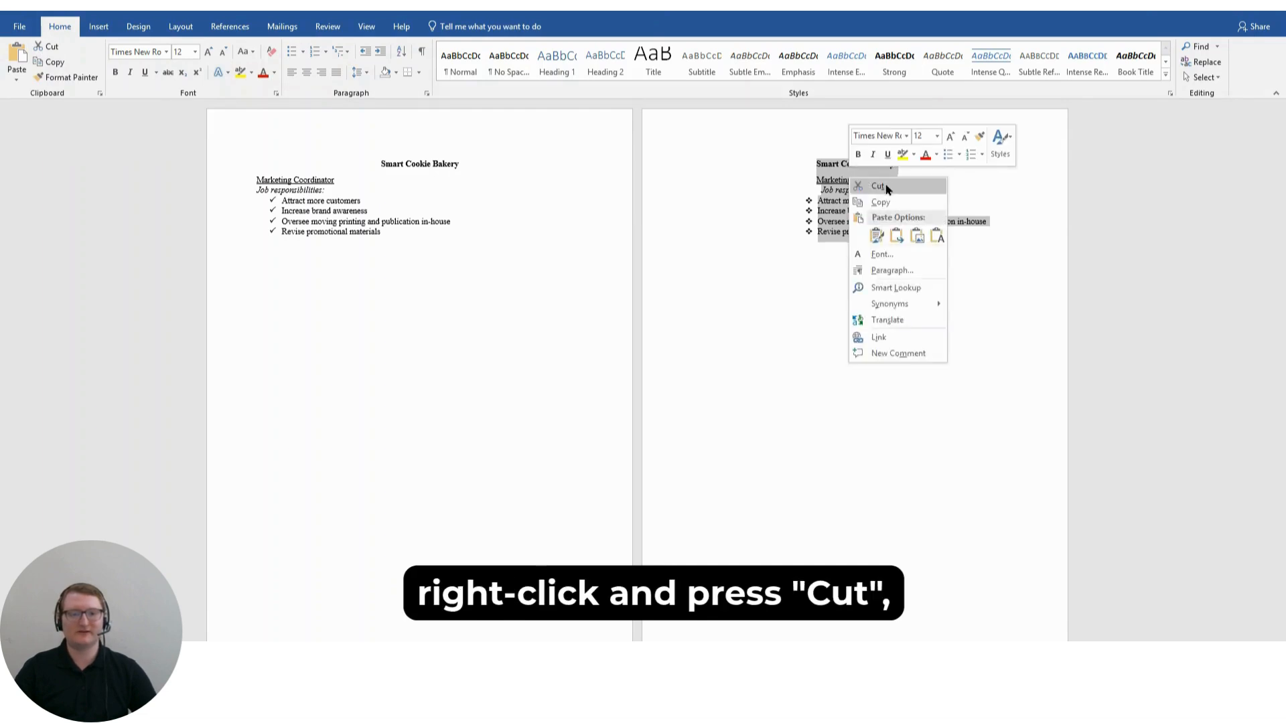
pyautogui.press('Escape')
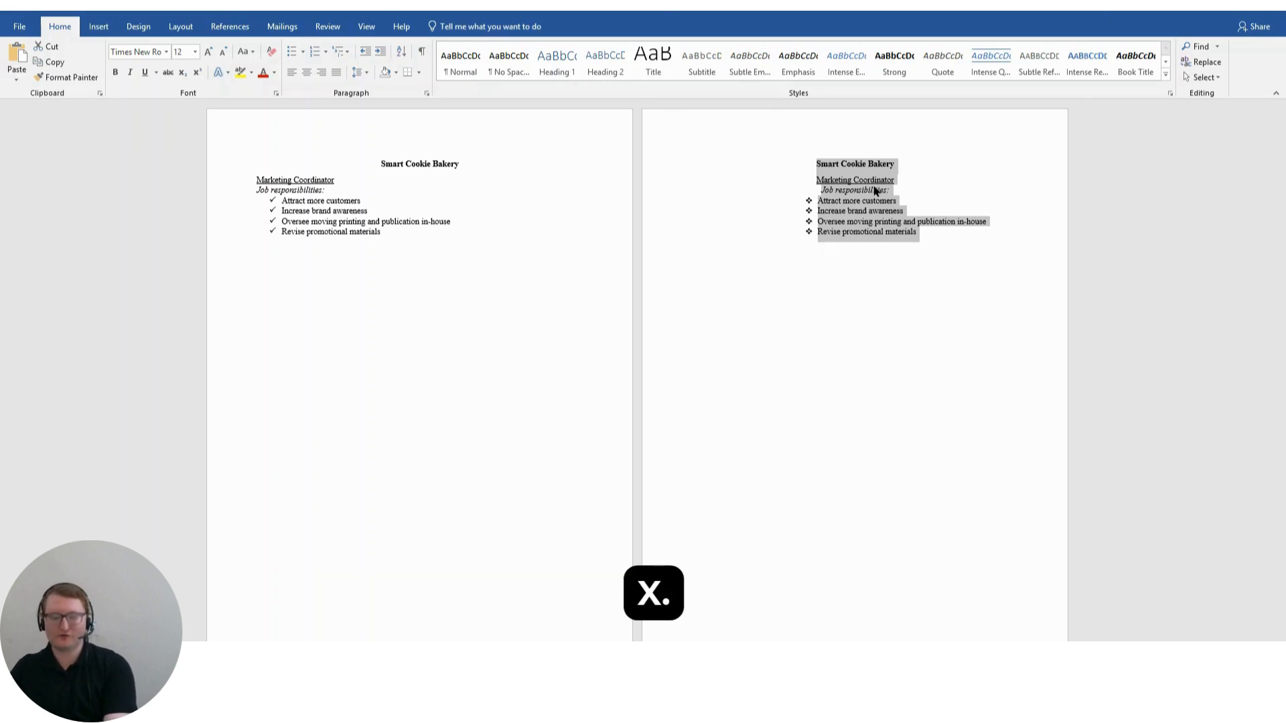
pyautogui.hotkey('ctrl', 'x')
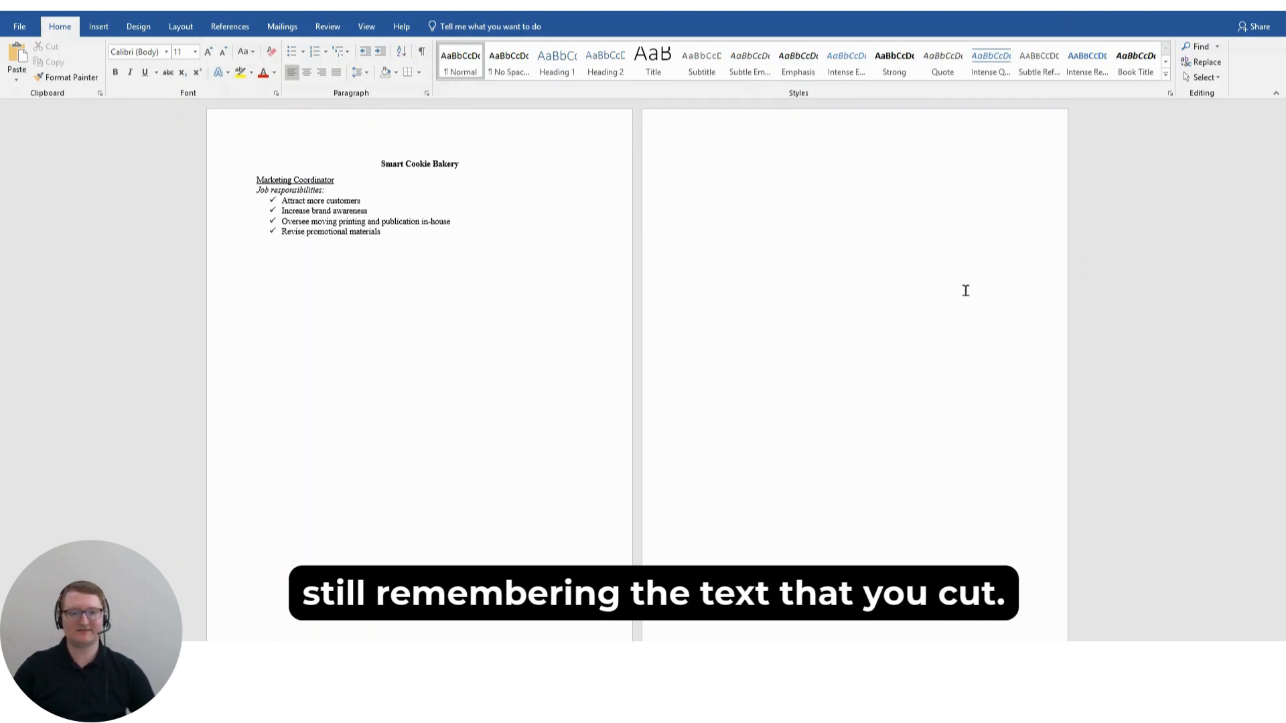
# Paste the cut job description below the original on the first page and remove the empty second page.
pyautogui.click(278, 284)
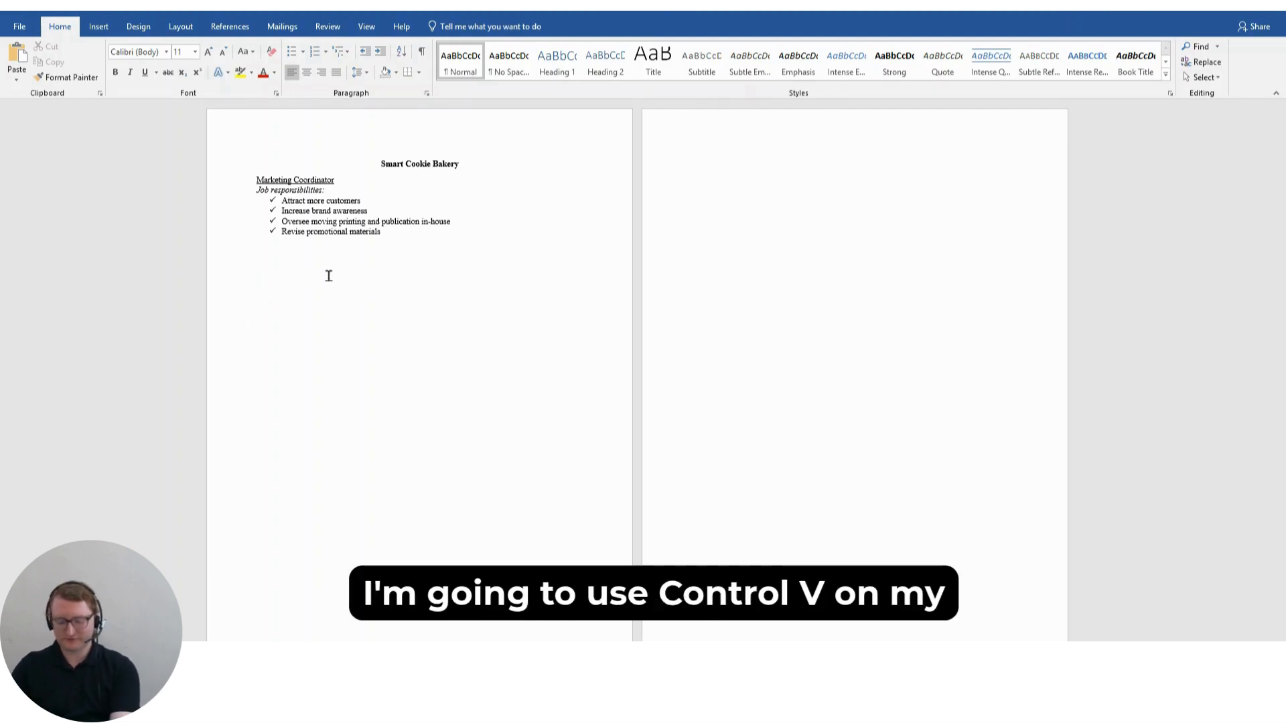
pyautogui.hotkey('ctrl', 'v')
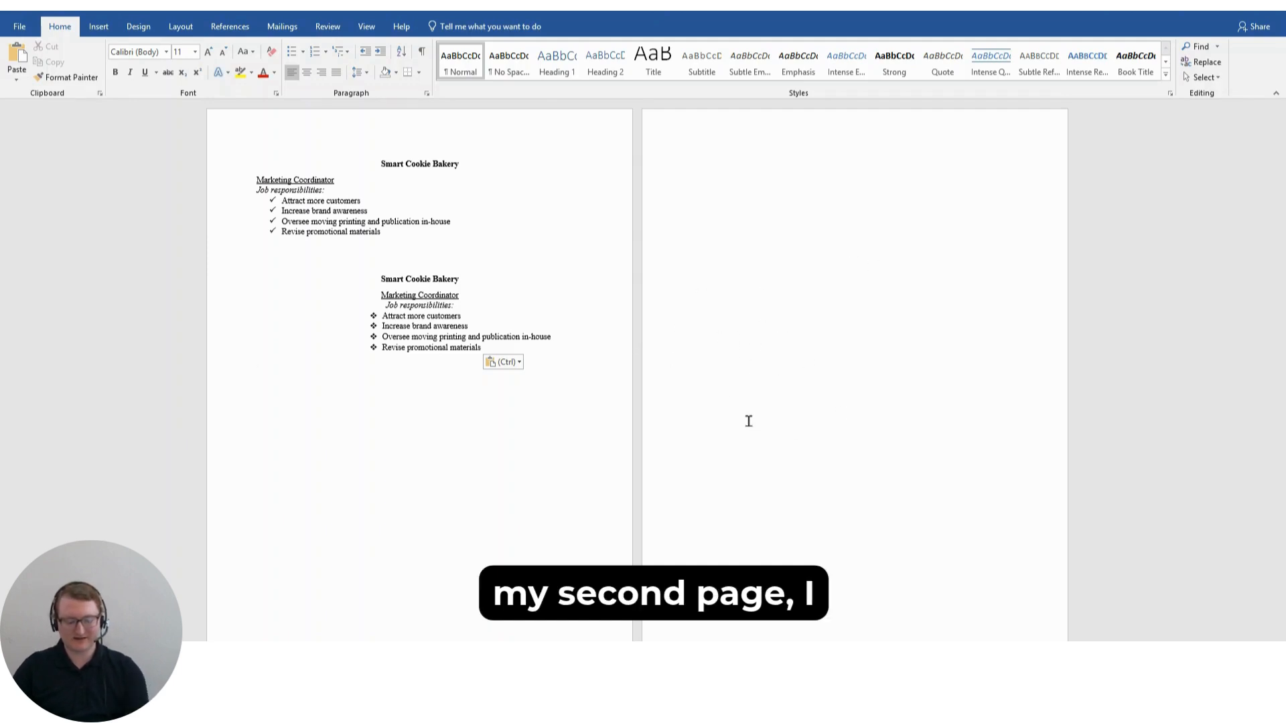
pyautogui.press('Delete')
pyautogui.press('Delete')
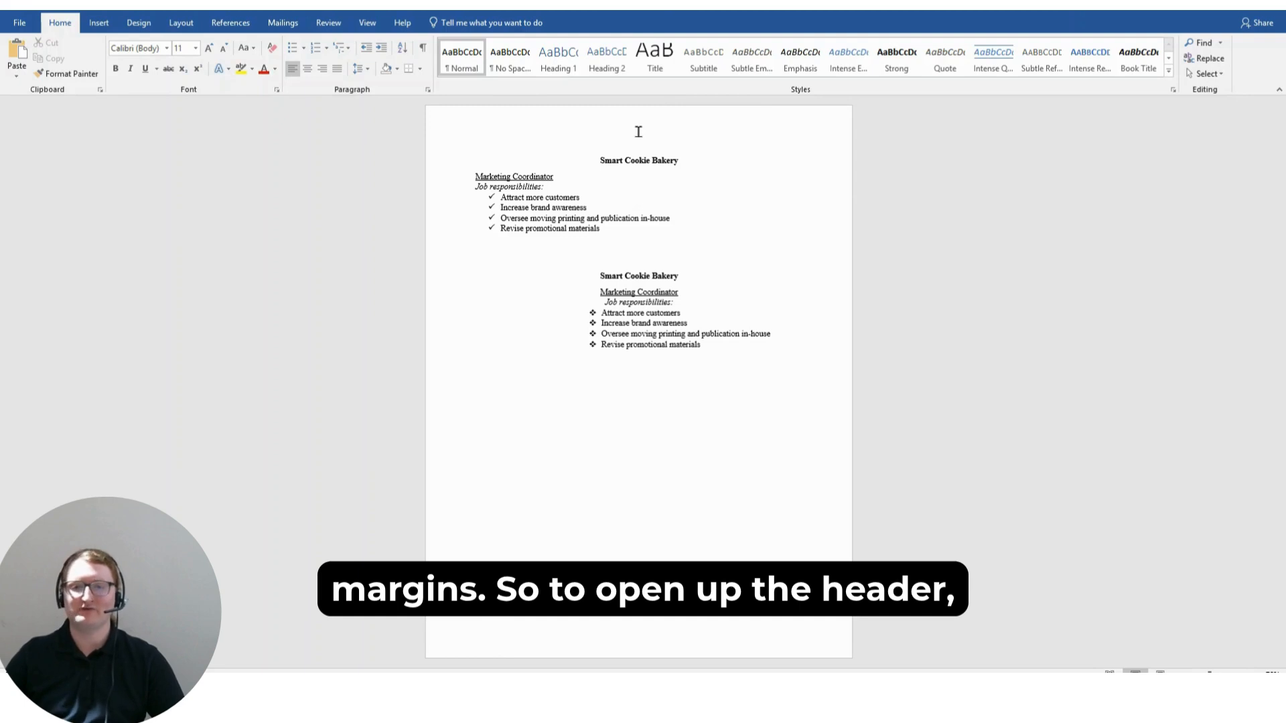
# Insert the built-in Blank (Three Columns) header.
pyautogui.click(104, 31)
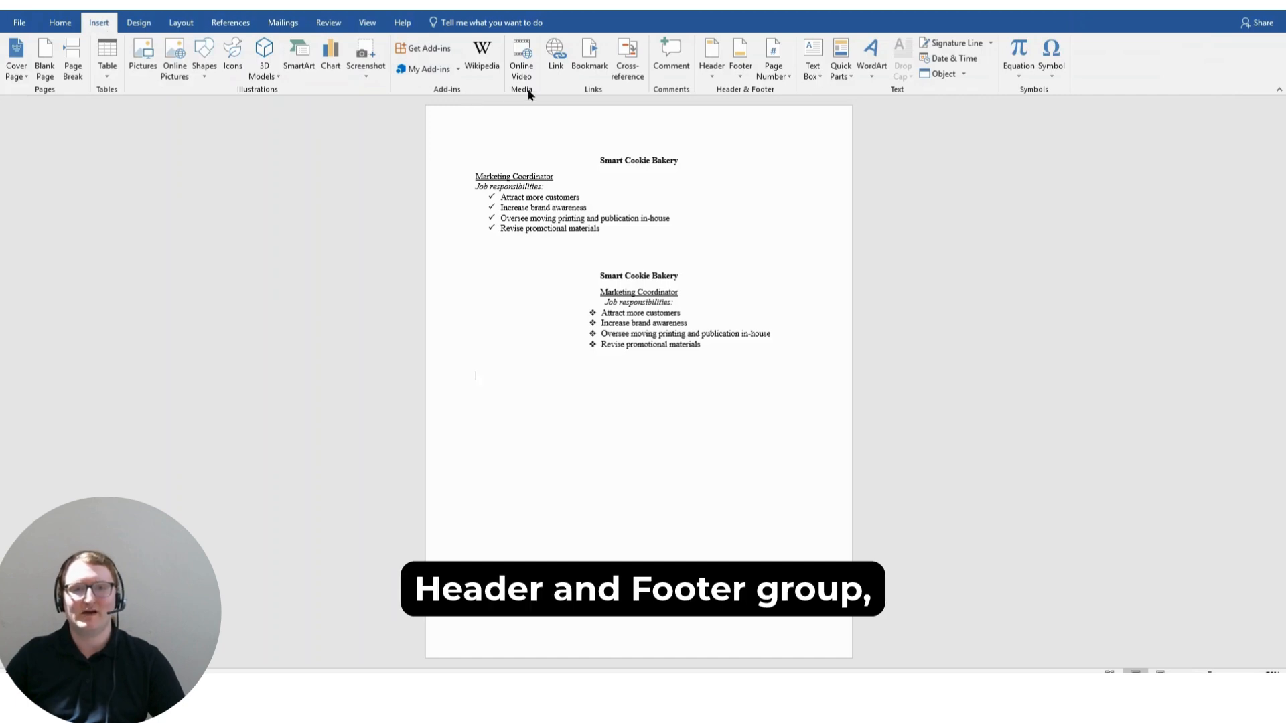
pyautogui.click(714, 75)
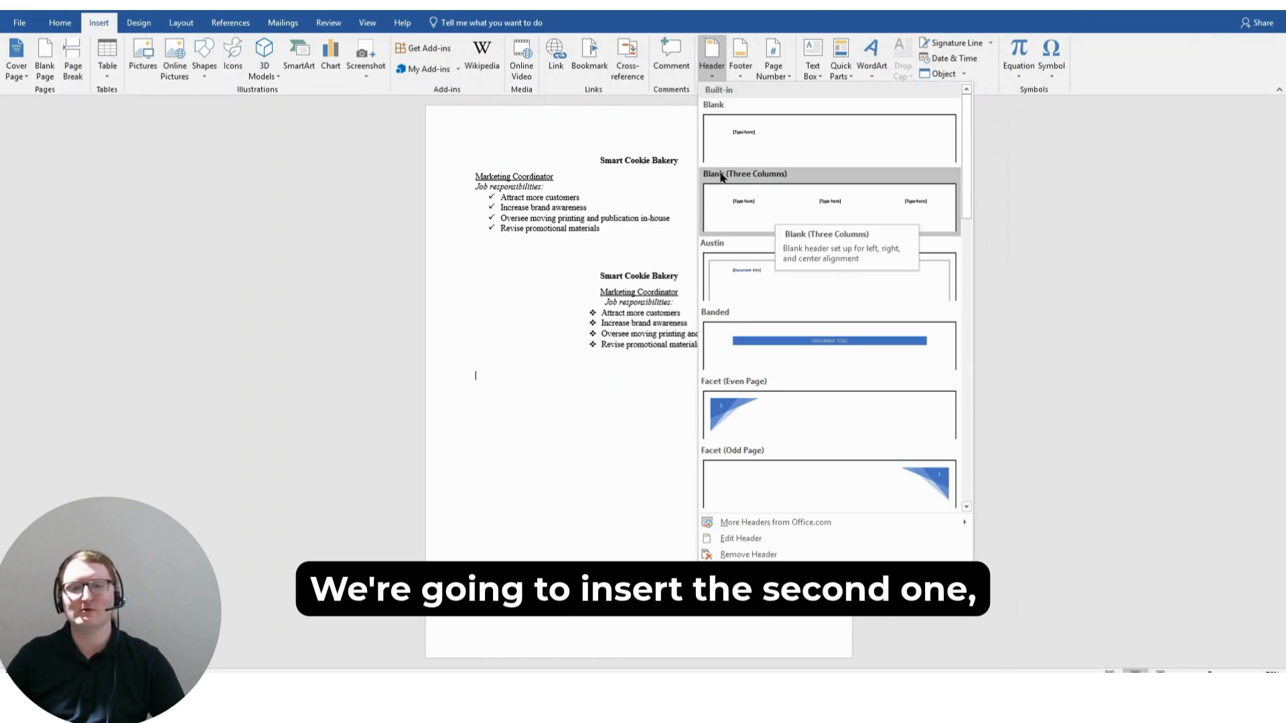
pyautogui.click(796, 197)
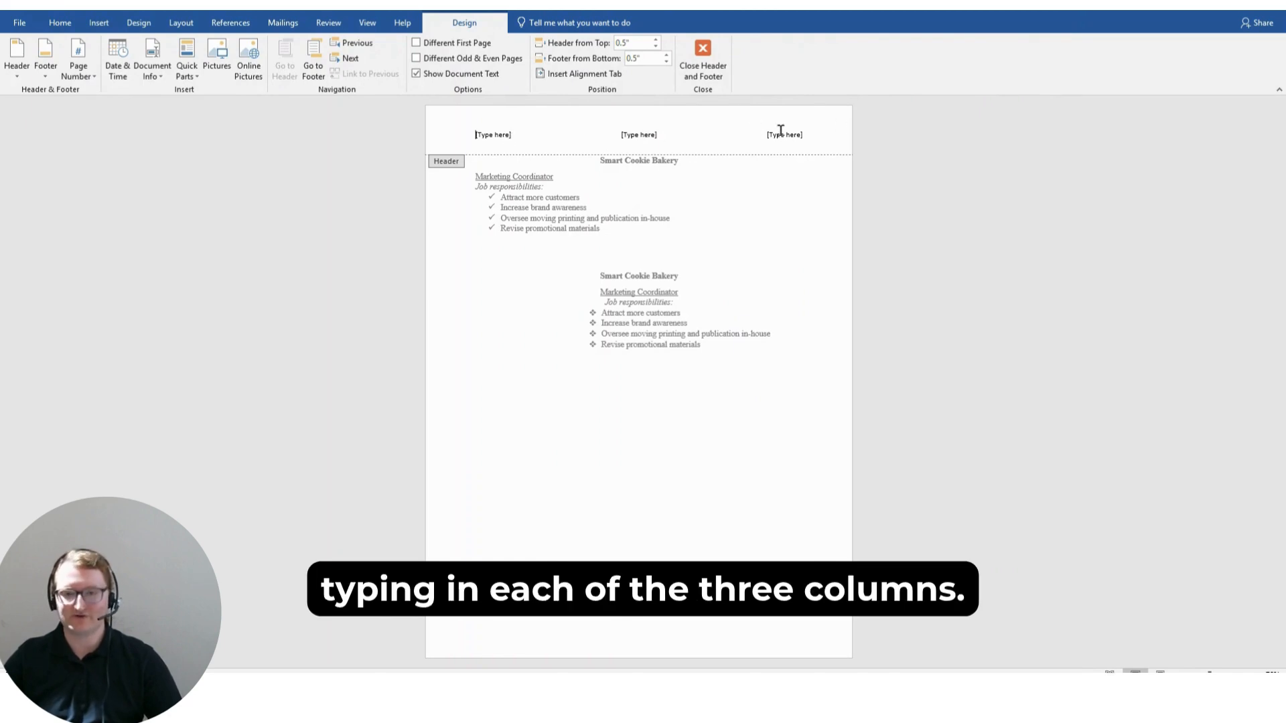
# Fill the header's first placeholder with "Technology Instructor" and its middle placeholder with "Intro to Word".
pyautogui.click(517, 136)
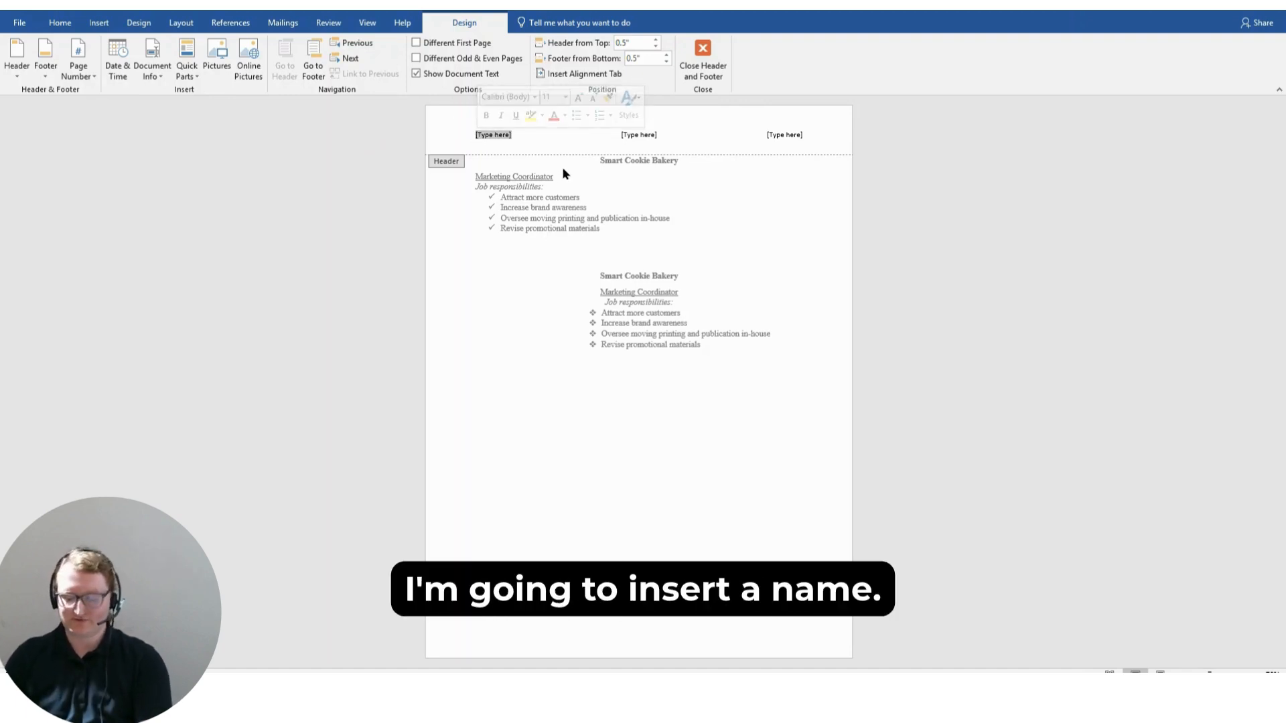
pyautogui.write('Tec')
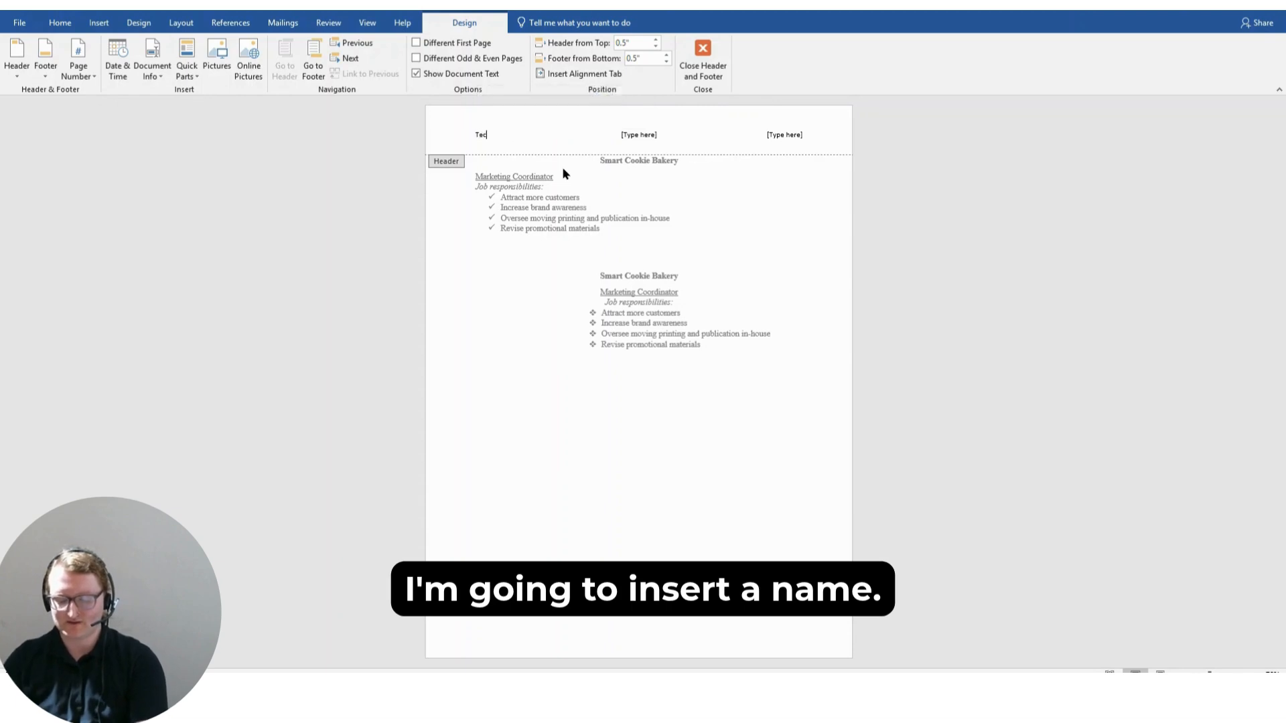
pyautogui.write('hnology Instructor')
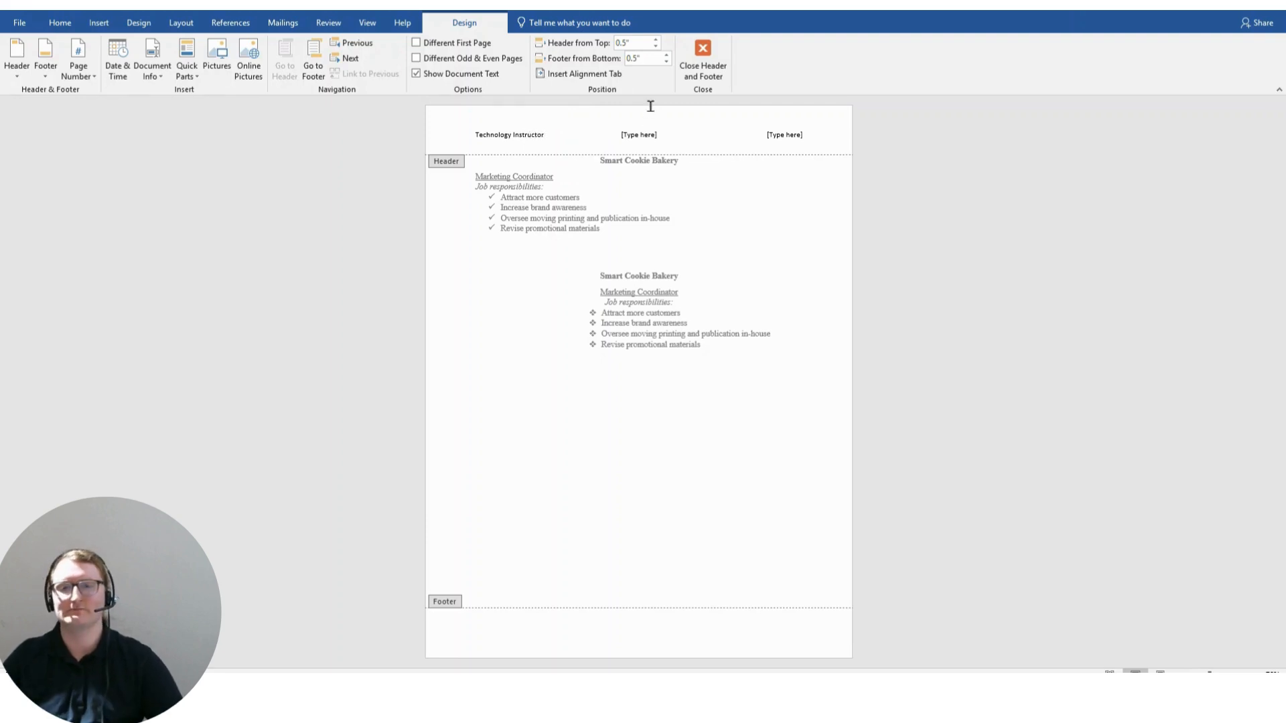
pyautogui.click(663, 136)
pyautogui.write('Intro to')
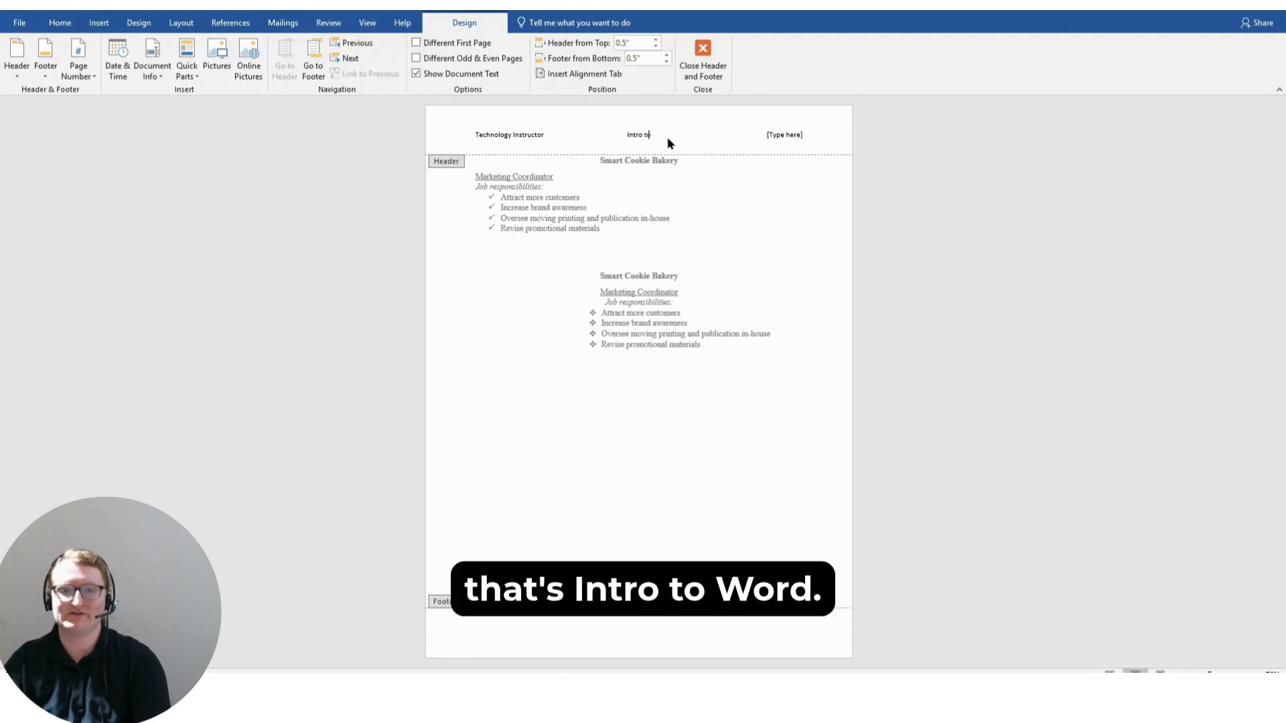
pyautogui.write(' Word')
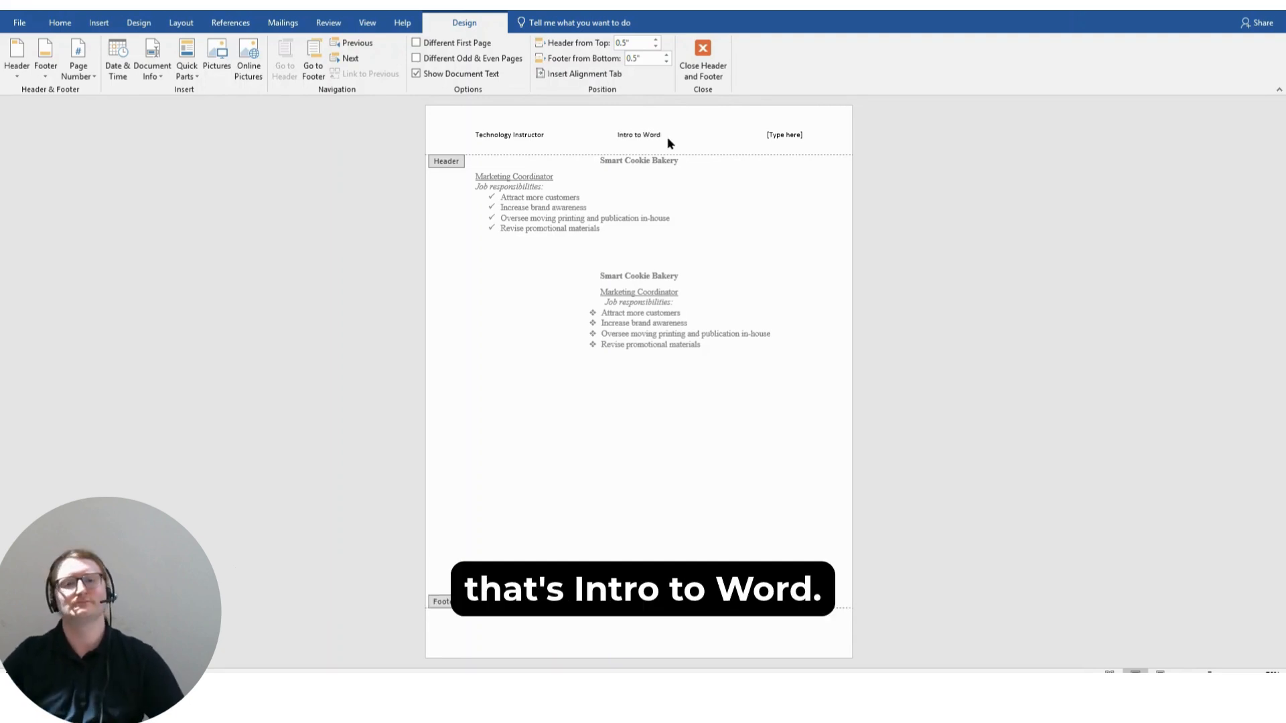
# Replace the header's third placeholder with the current date in the "May 20, 2025" format and return to the body text.
pyautogui.click(779, 134)
pyautogui.press('BackSpace')
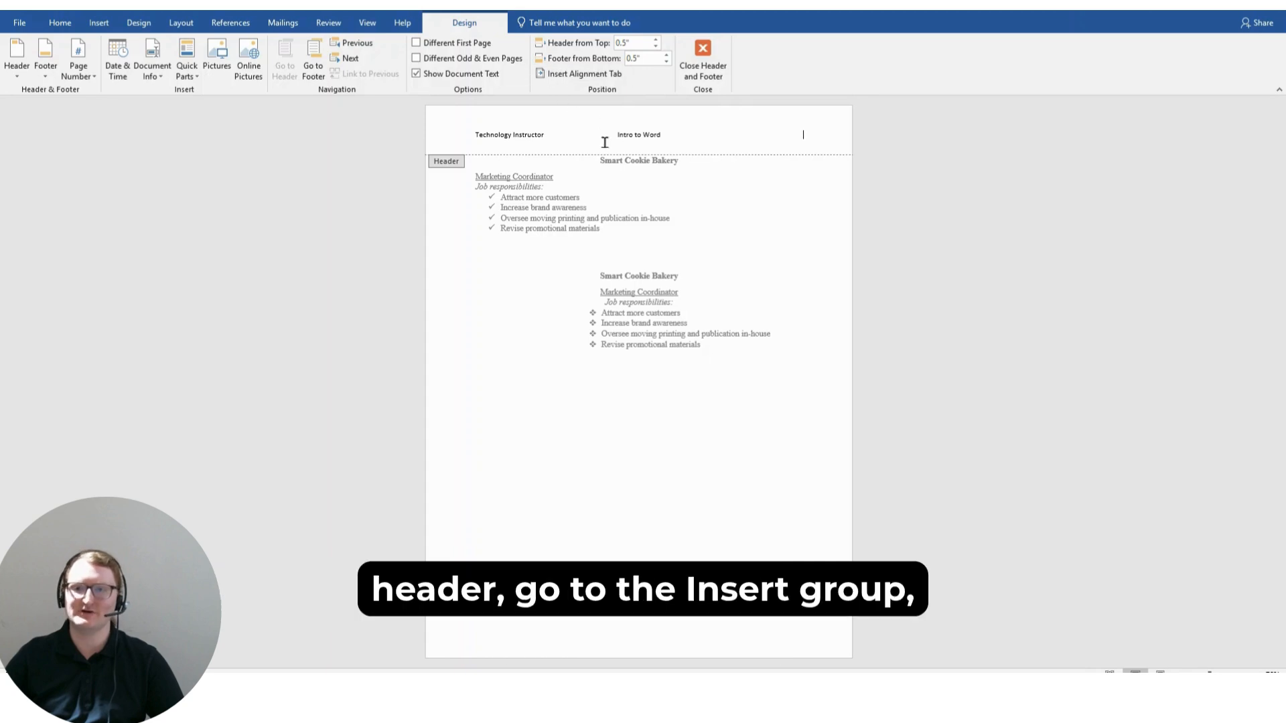
pyautogui.click(120, 53)
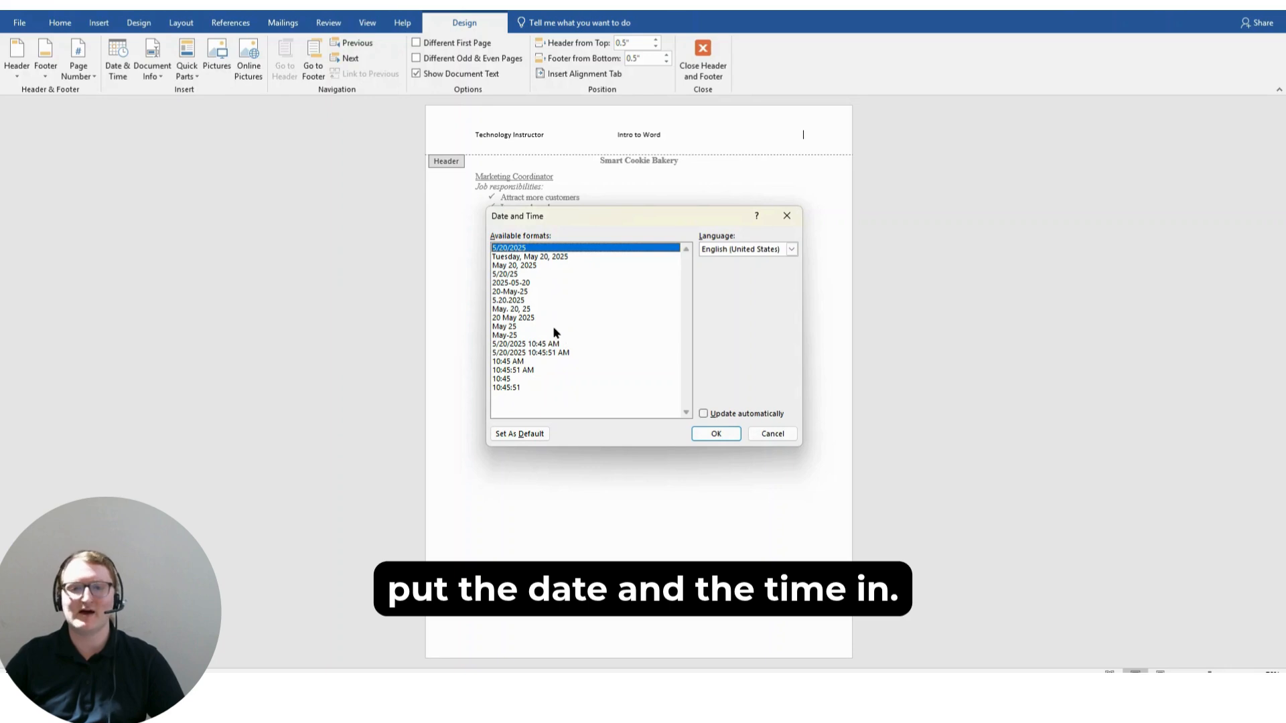
pyautogui.click(528, 266)
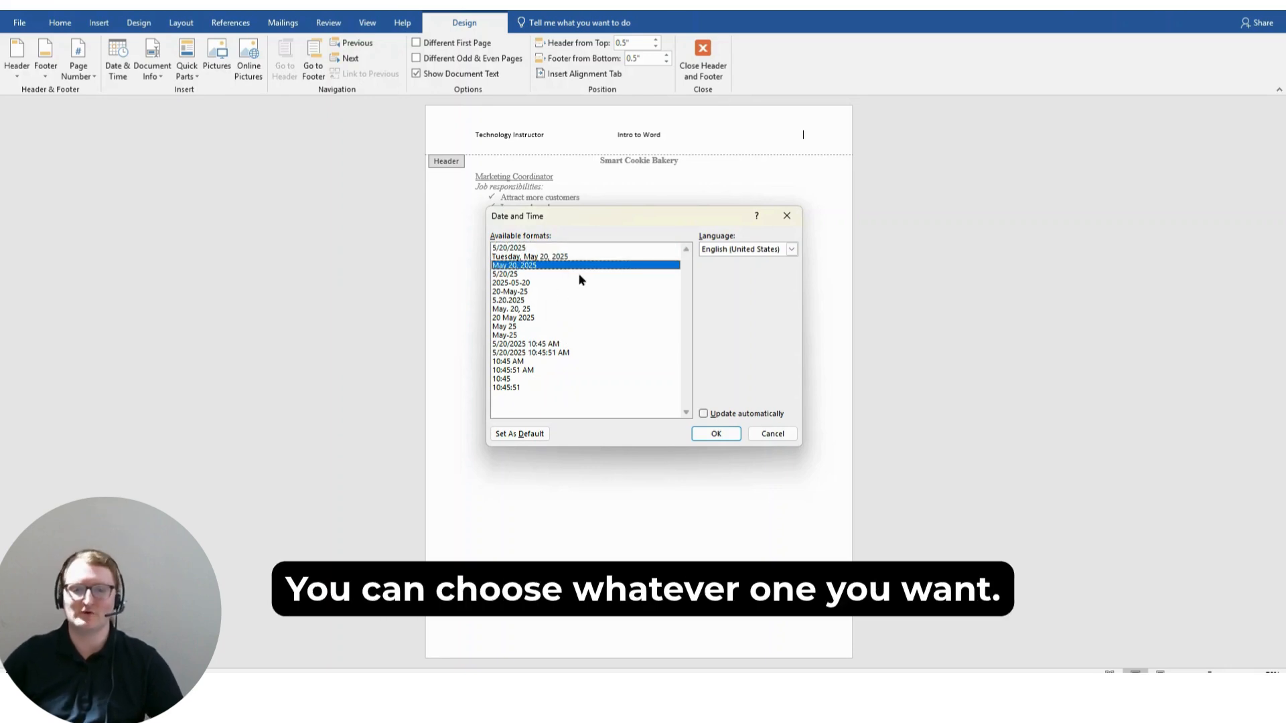
pyautogui.click(715, 435)
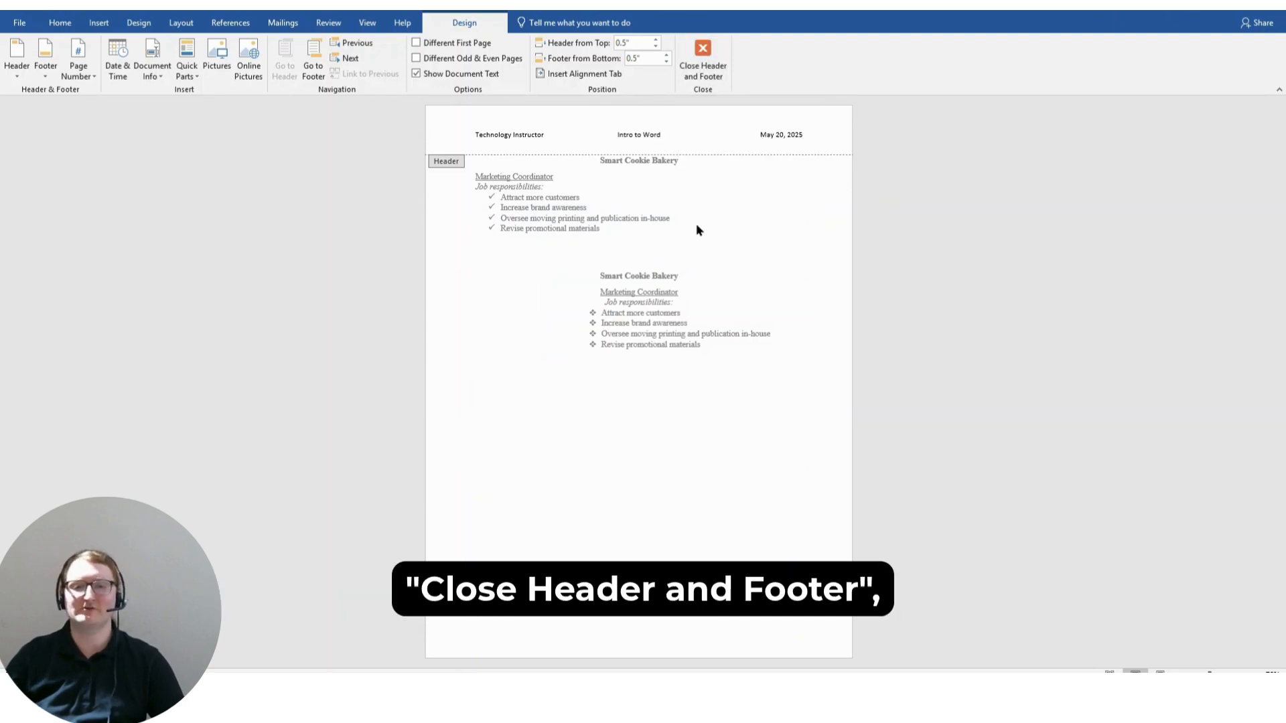
pyautogui.doubleClick(513, 305)
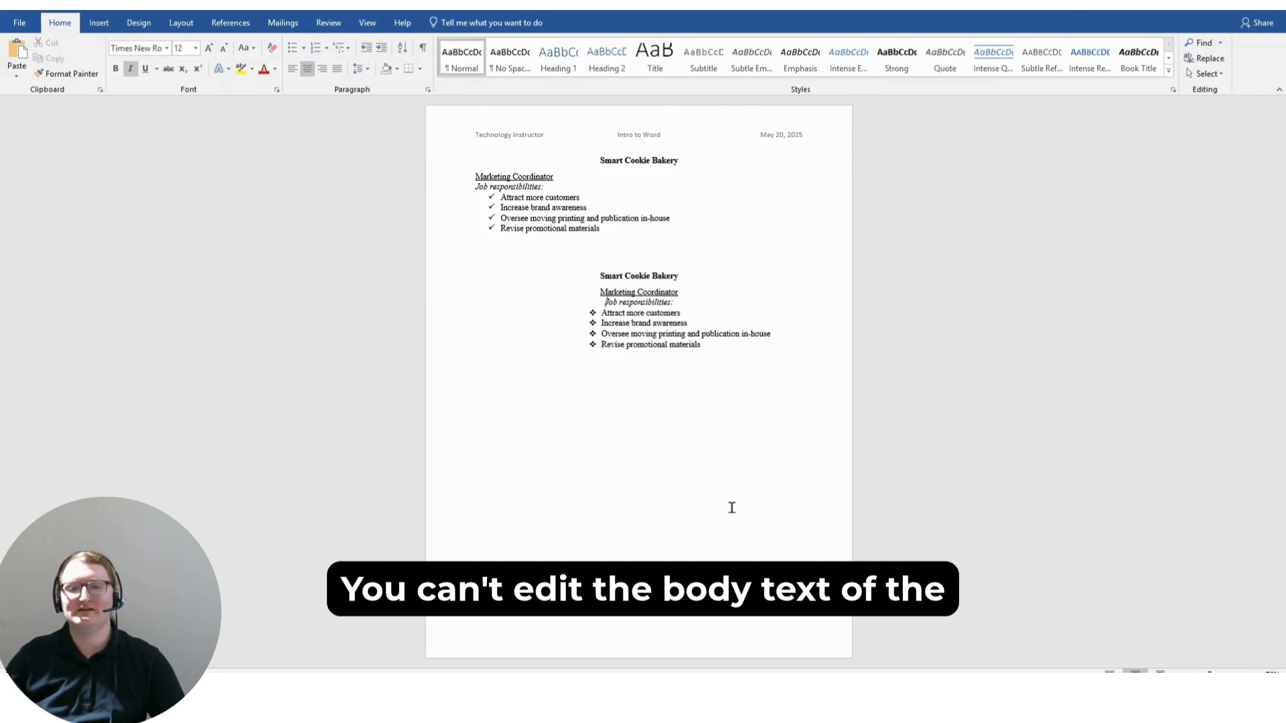
# Reopen the header for editing and switch back to the document body.
pyautogui.click(697, 134)
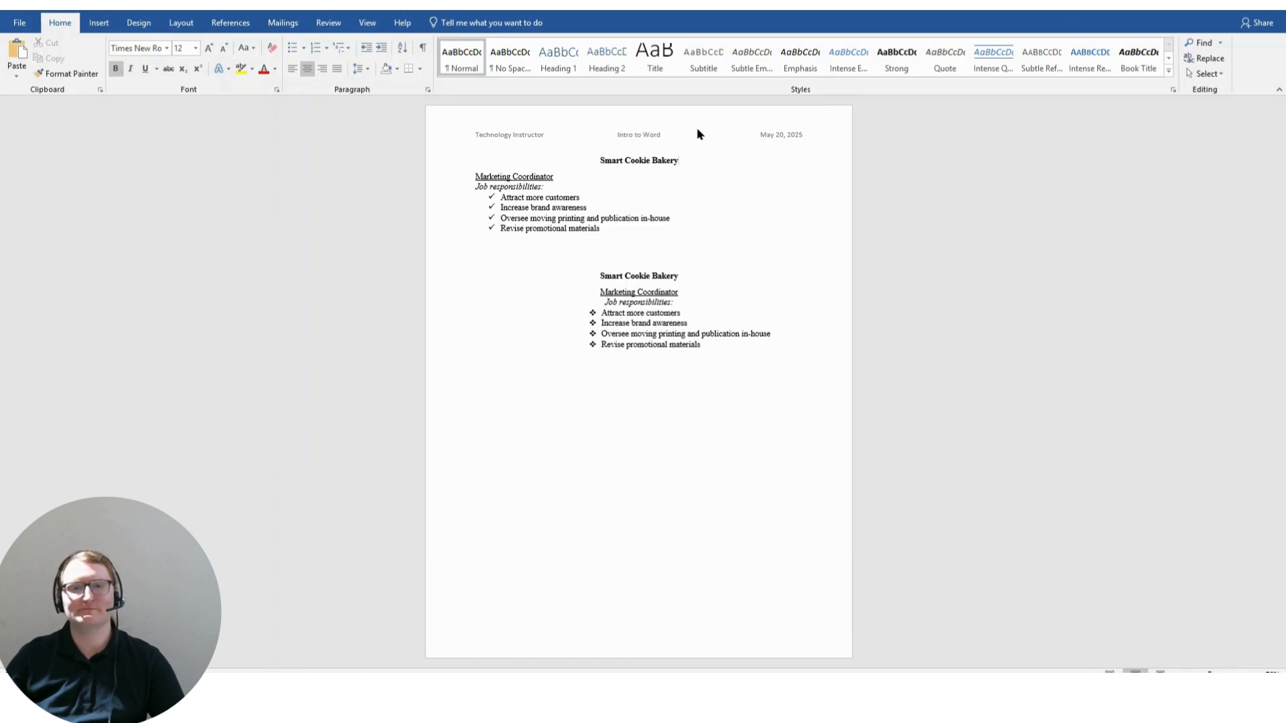
pyautogui.doubleClick(697, 134)
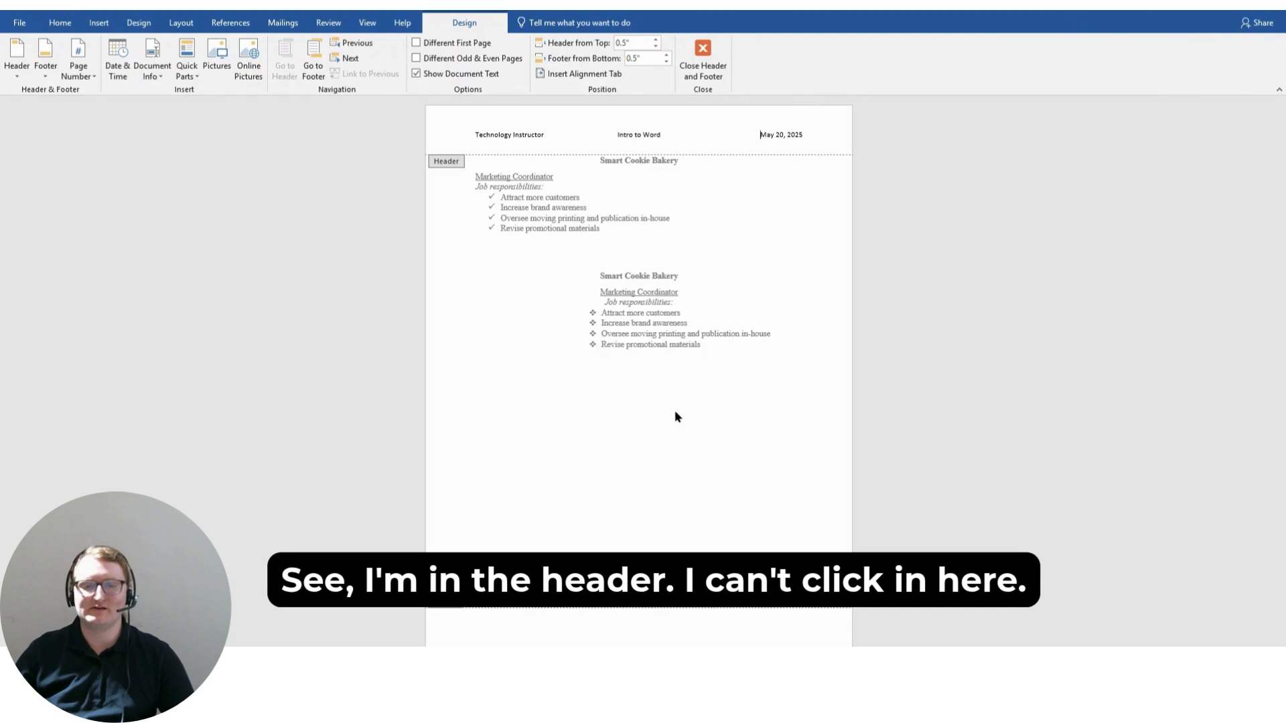
pyautogui.doubleClick(702, 202)
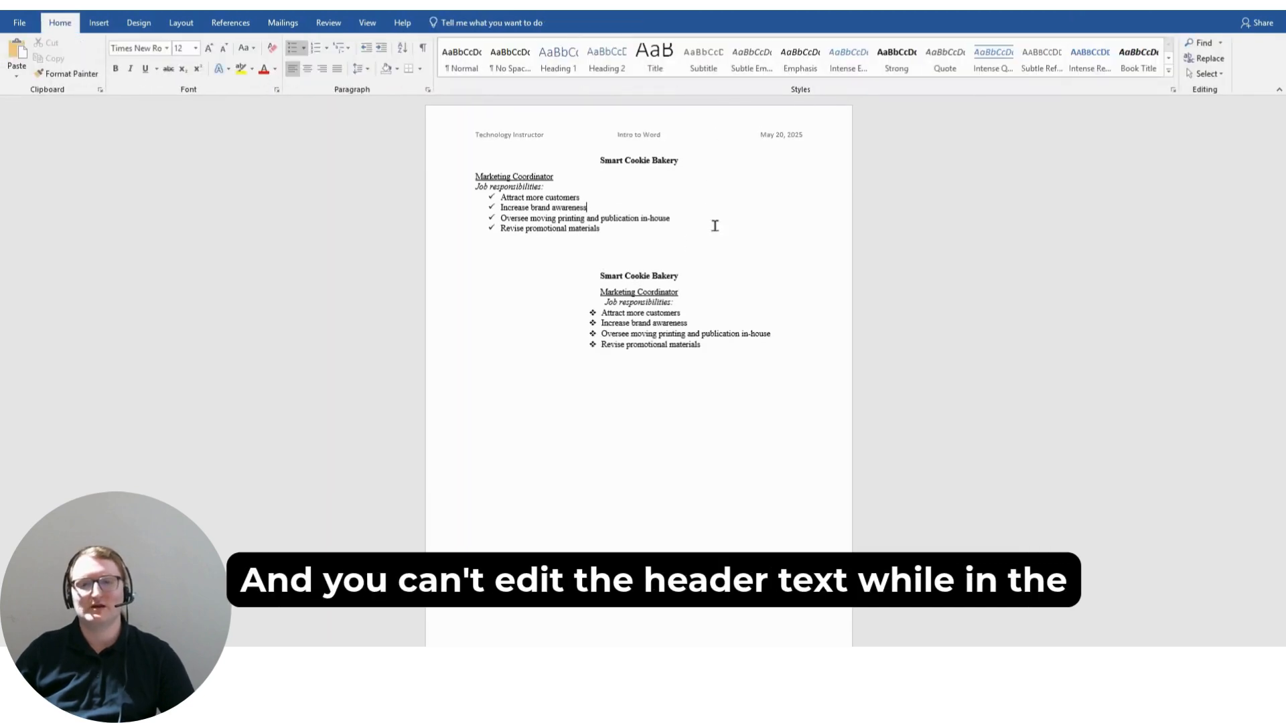